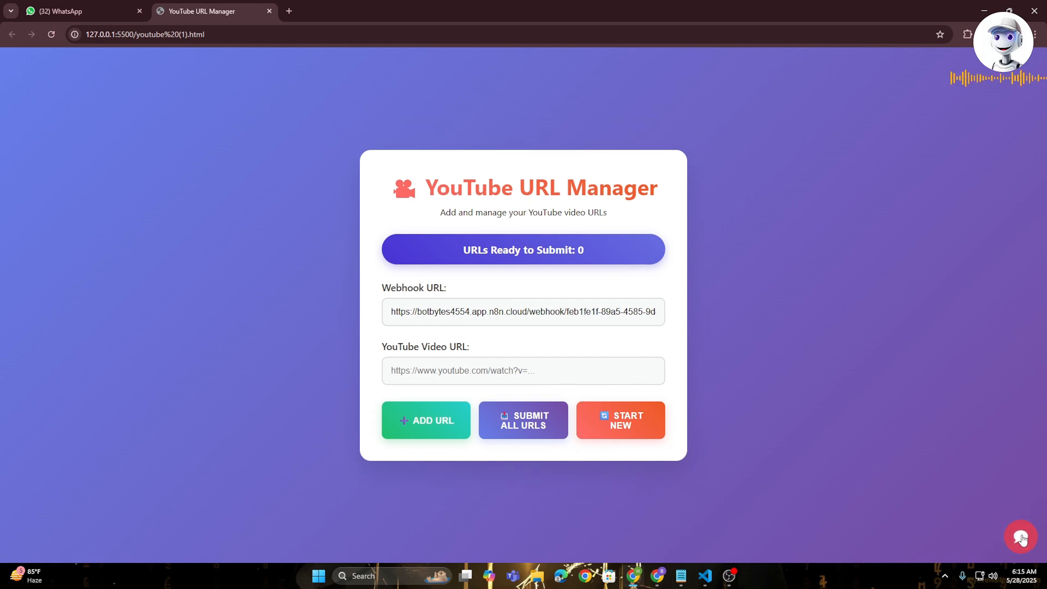
- Ask the page's chat assistant "what are the 7 tools discussed in the video" and read through its reply
click(1021, 538)
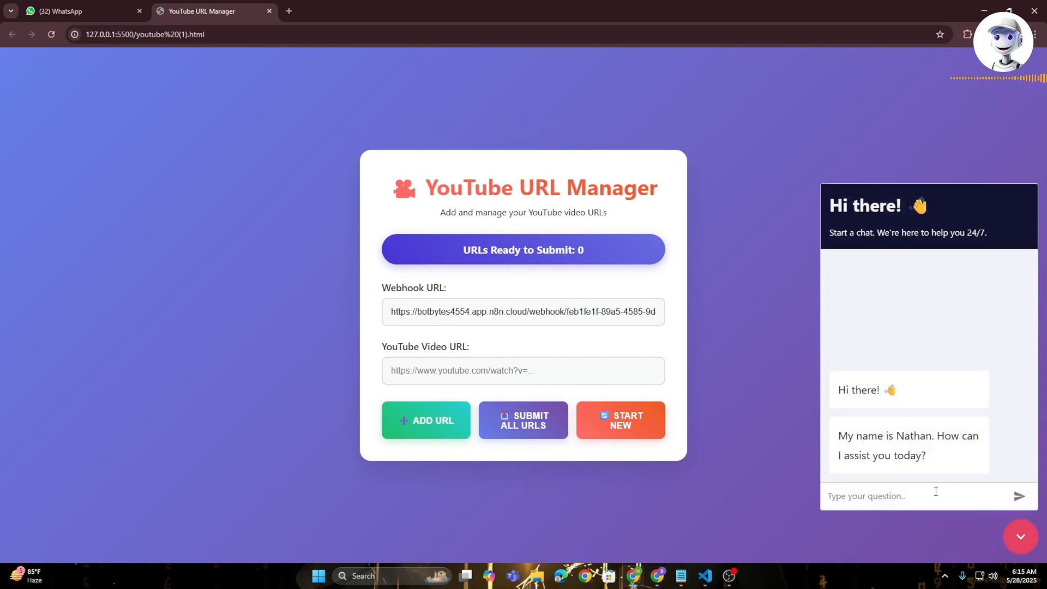
text(what are the 7 tools discussed in the v)
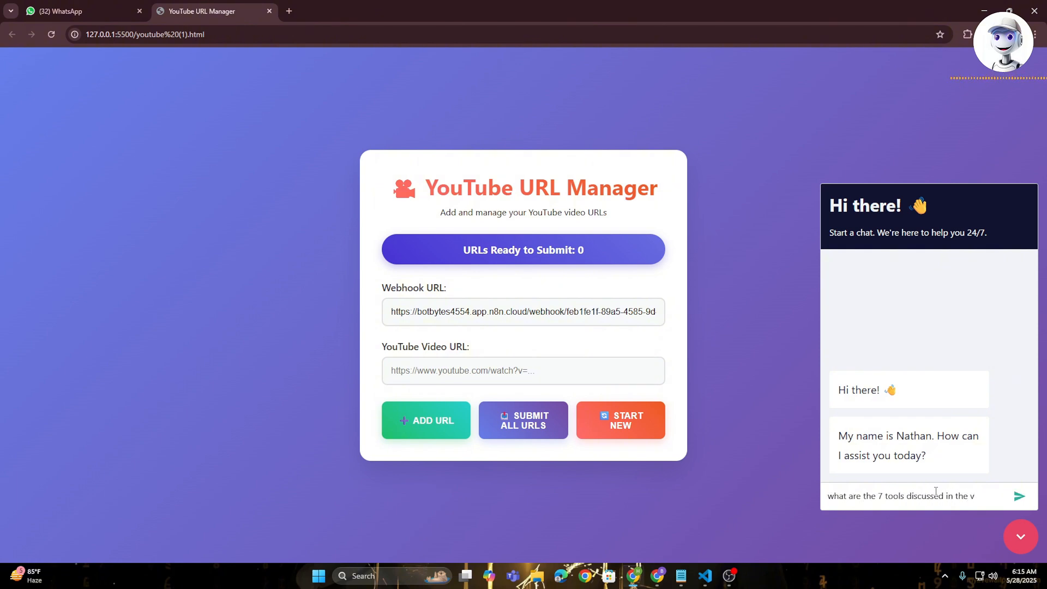
text(ideo)
key(Return)
scroll(904, 425, up, 3)
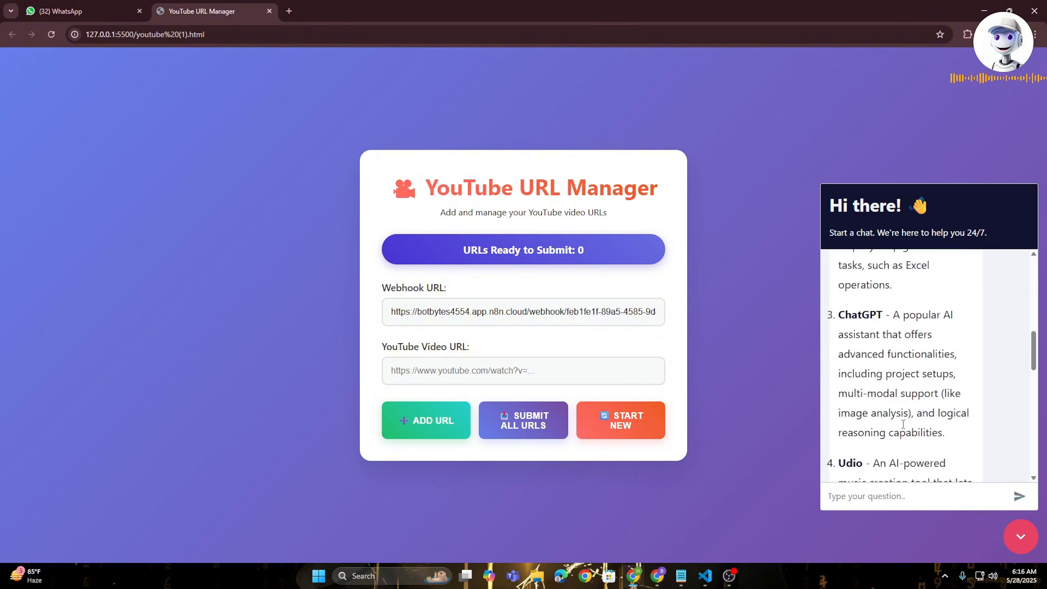
scroll(903, 424, up, 5)
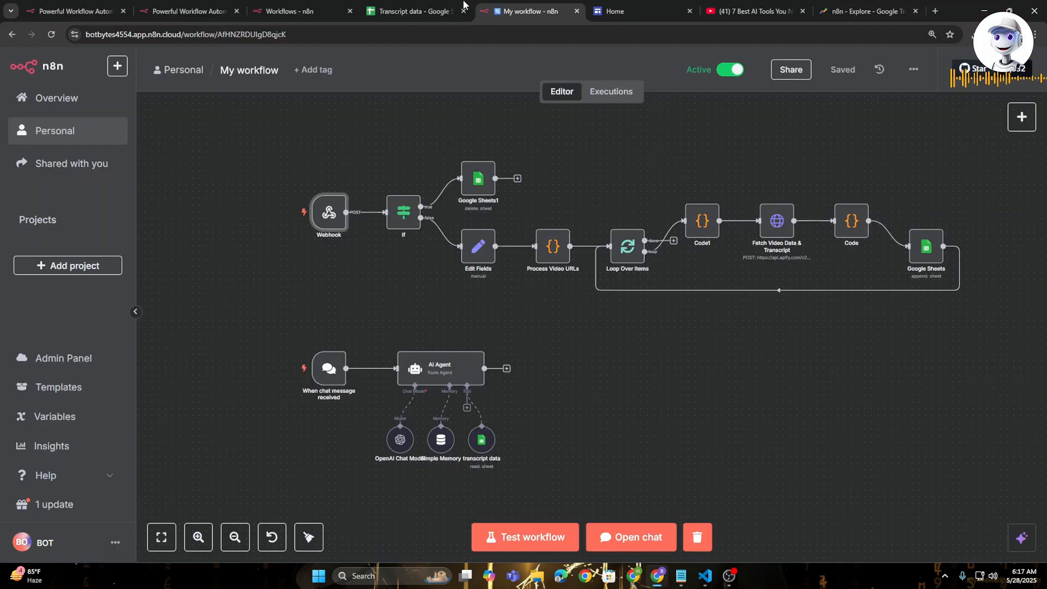
- Examine the n8n home page down to its integrations section, and bring up the n8n Google Trends page
mouse_move(434, 201)
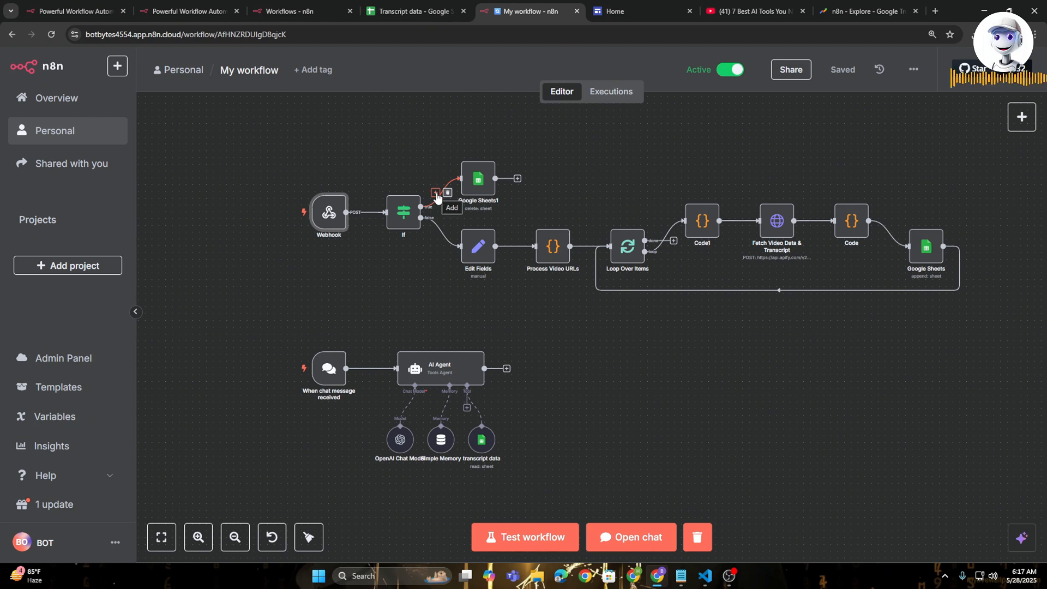
click(185, 10)
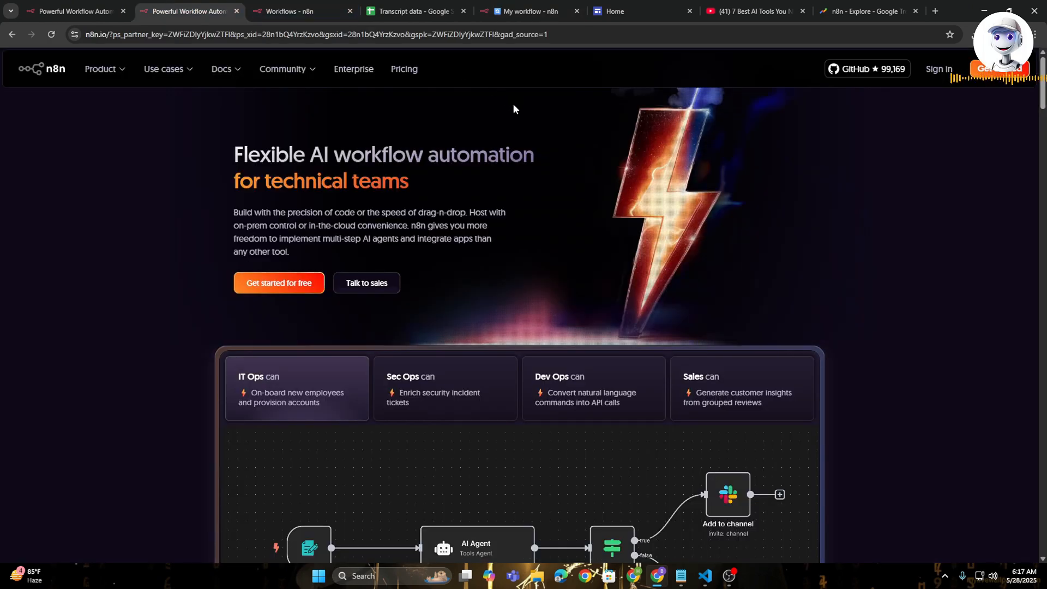
scroll(492, 336, down, 3)
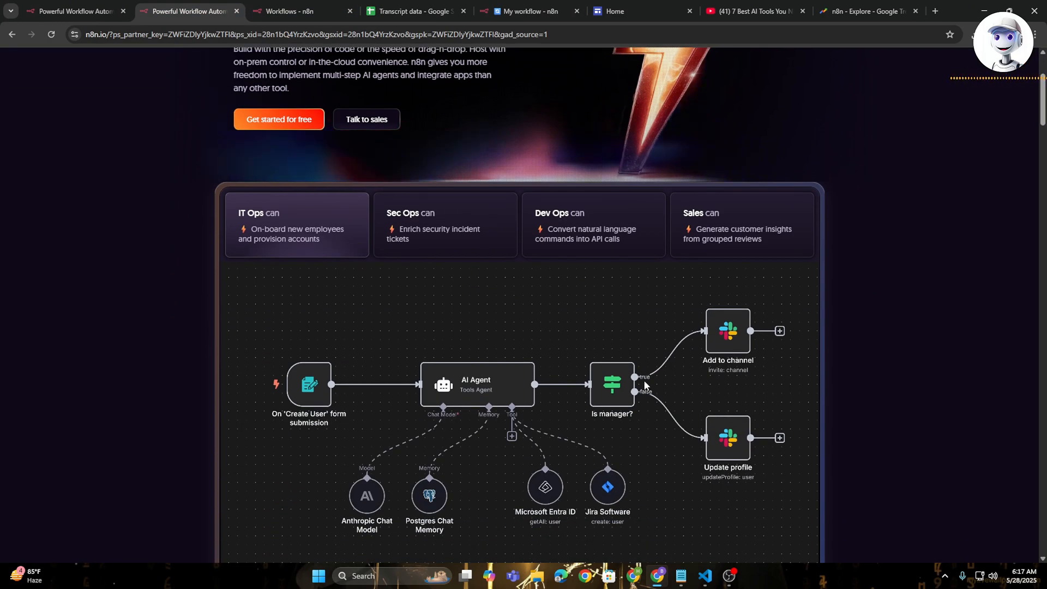
scroll(645, 385, down, 5)
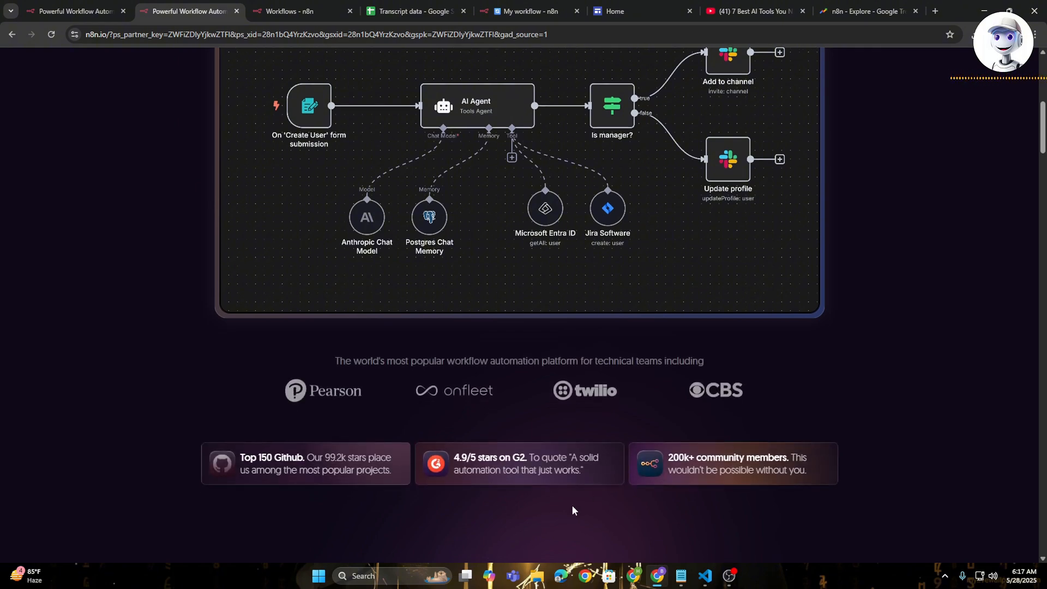
scroll(572, 511, down, 4)
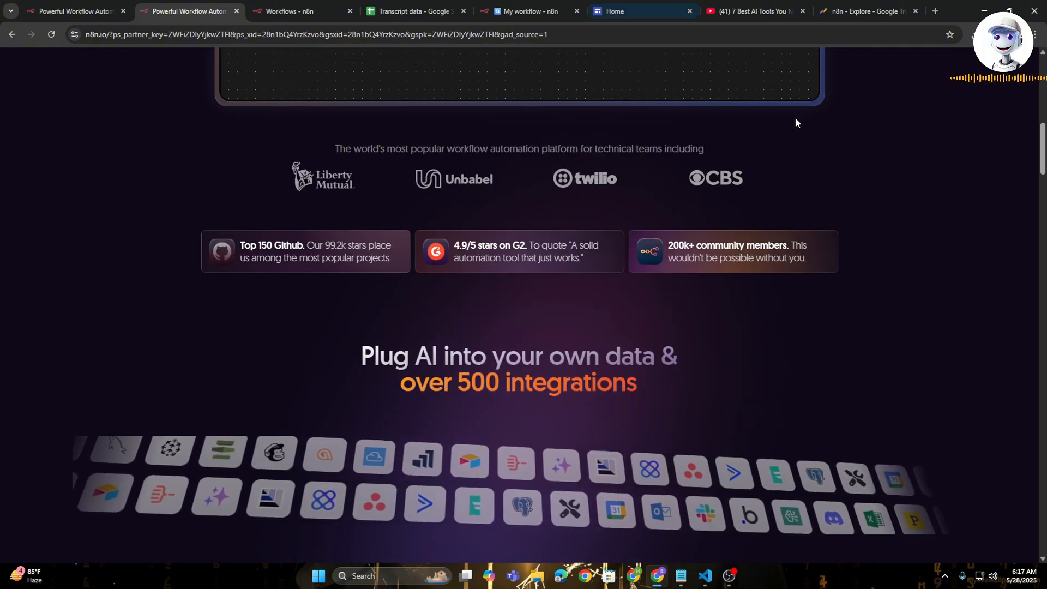
click(859, 11)
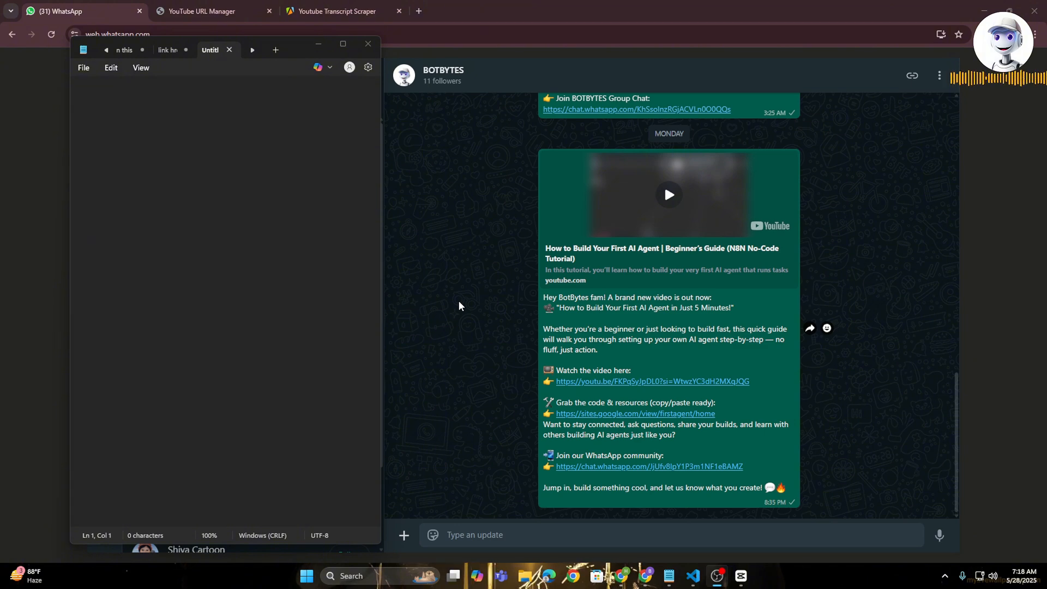
- Look through the earlier updates in the BOTBYTES WhatsApp channel
scroll(459, 302, up, 3)
scroll(459, 303, up, 4)
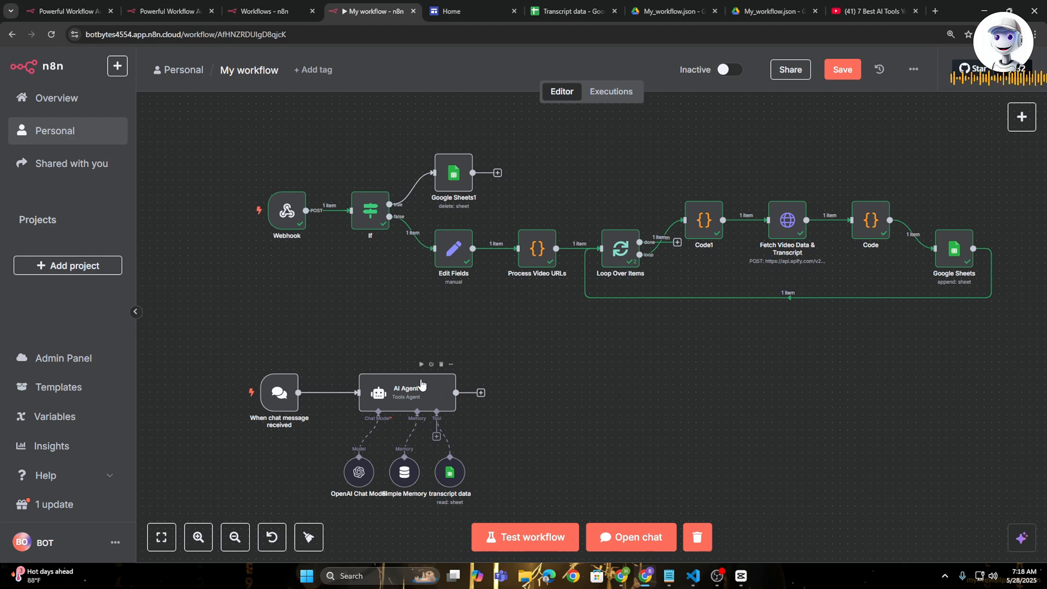
- Create a new blank workflow in the Personal workspace of n8n
key(ctrl+2)
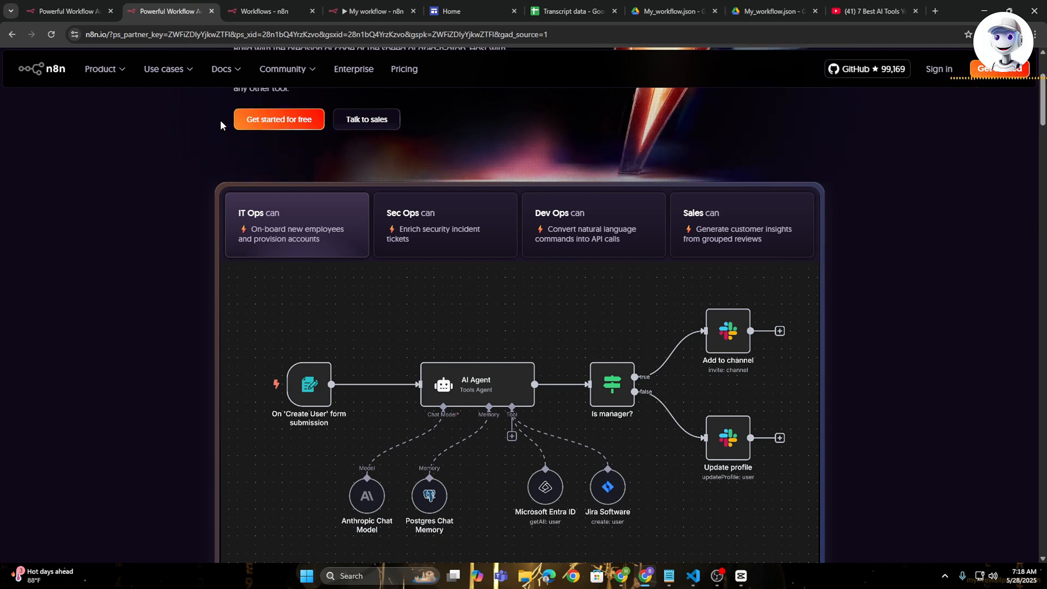
click(265, 6)
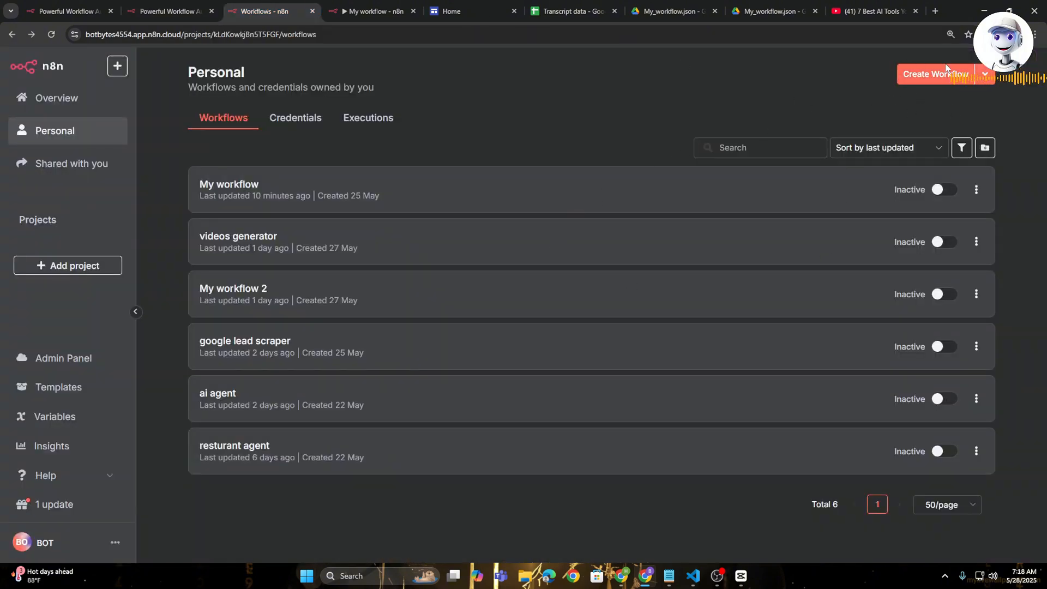
click(935, 77)
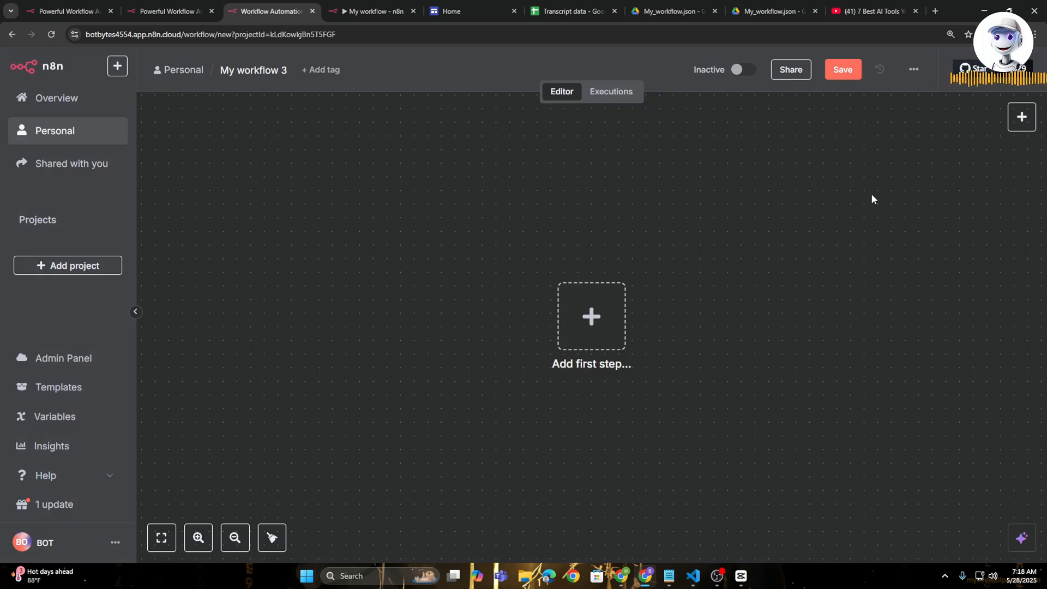
- Open the Agent Code file linked on the Youtube agent site and copy the full My_workflow.json contents
click(453, 5)
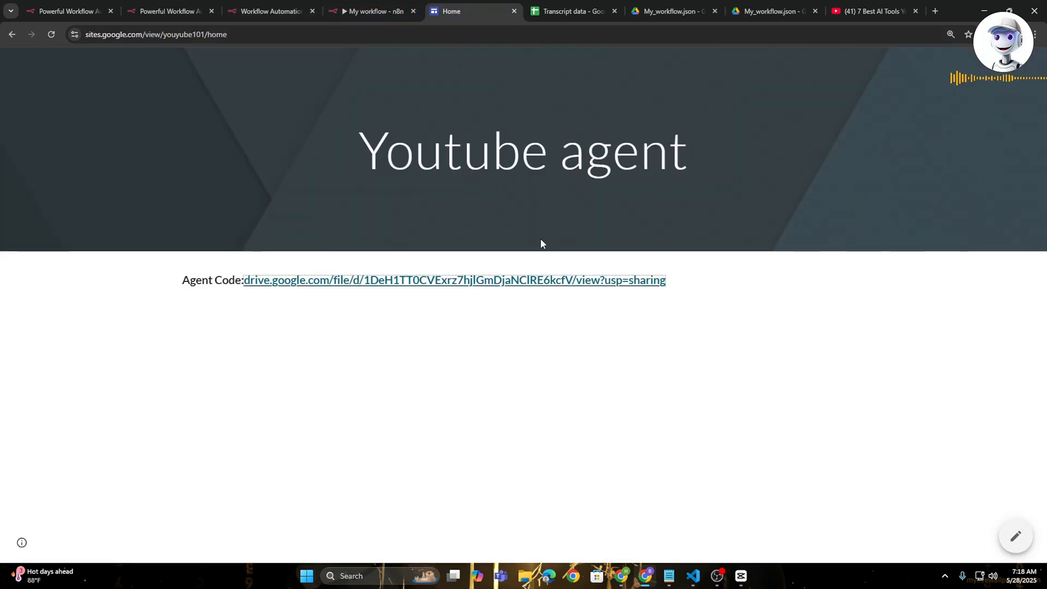
click(457, 280)
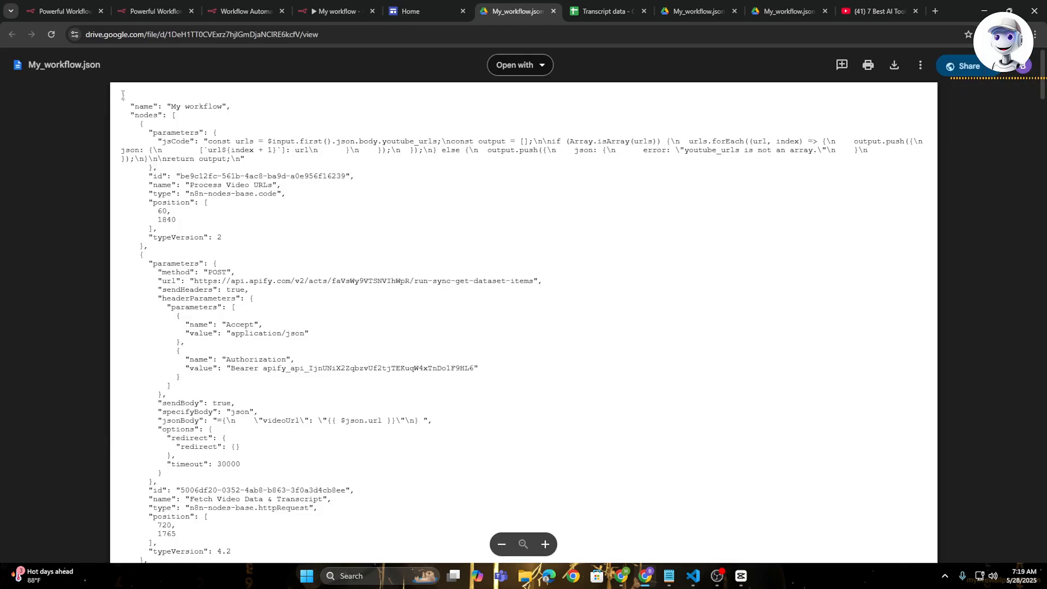
drag(113, 92, 375, 560)
scroll(377, 333, down, 3)
scroll(382, 519, down, 20)
- Paste the copied workflow code onto the blank canvas of My workflow 3
click(212, 4)
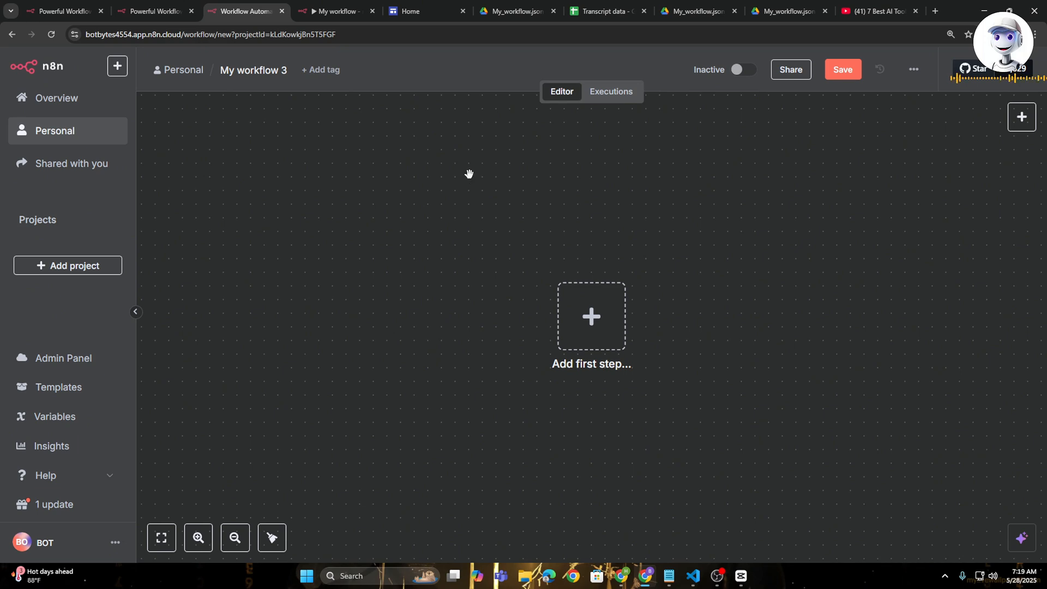
key(ctrl+v)
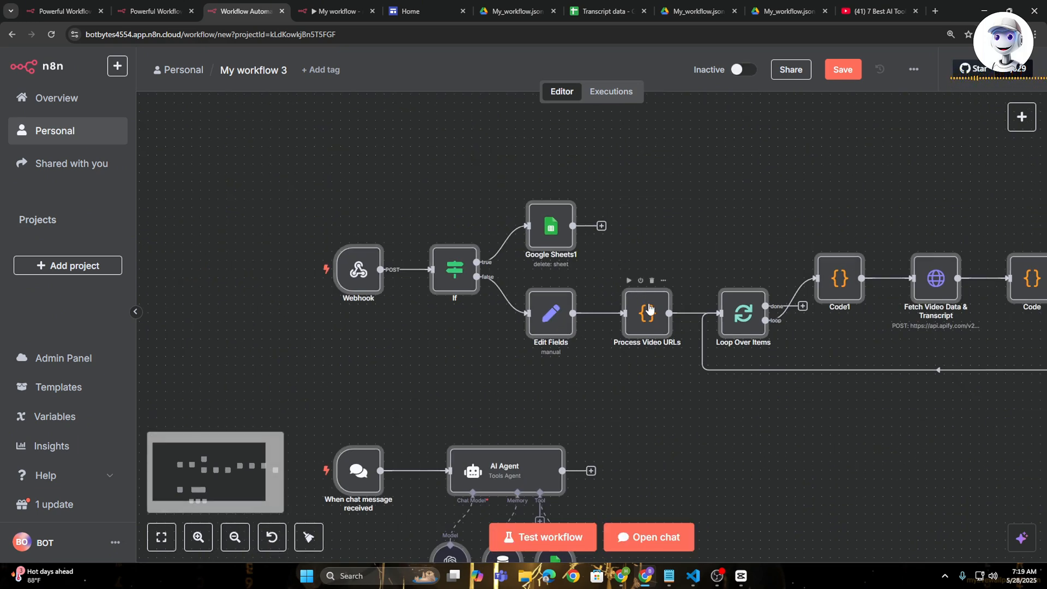
drag(724, 468, 642, 377)
- Search the nodes for "webook" in My workflow, add a Webhook trigger node and close its settings
key(ctrl+Tab)
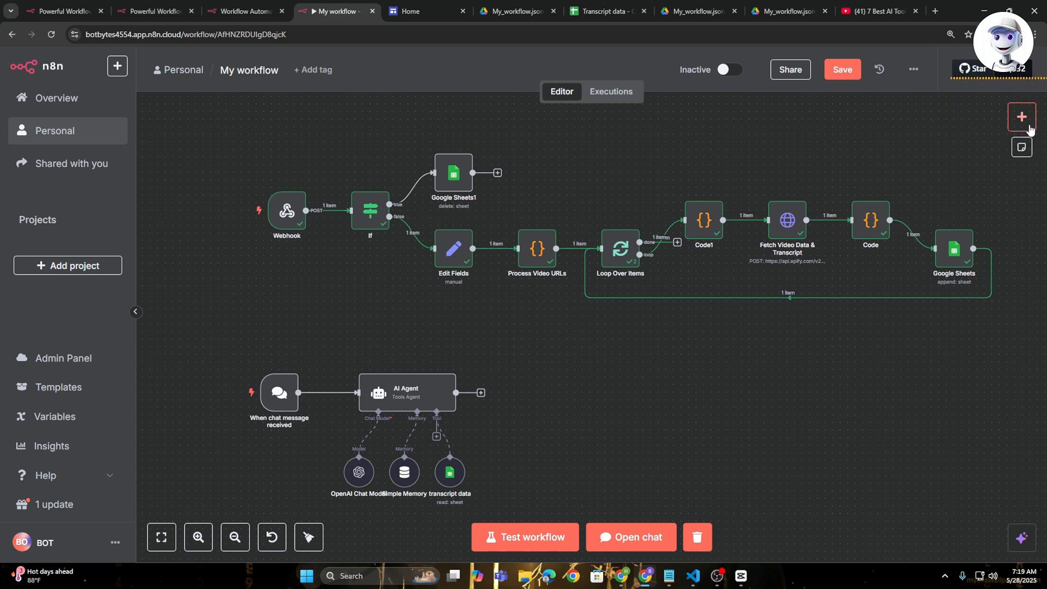
click(1022, 118)
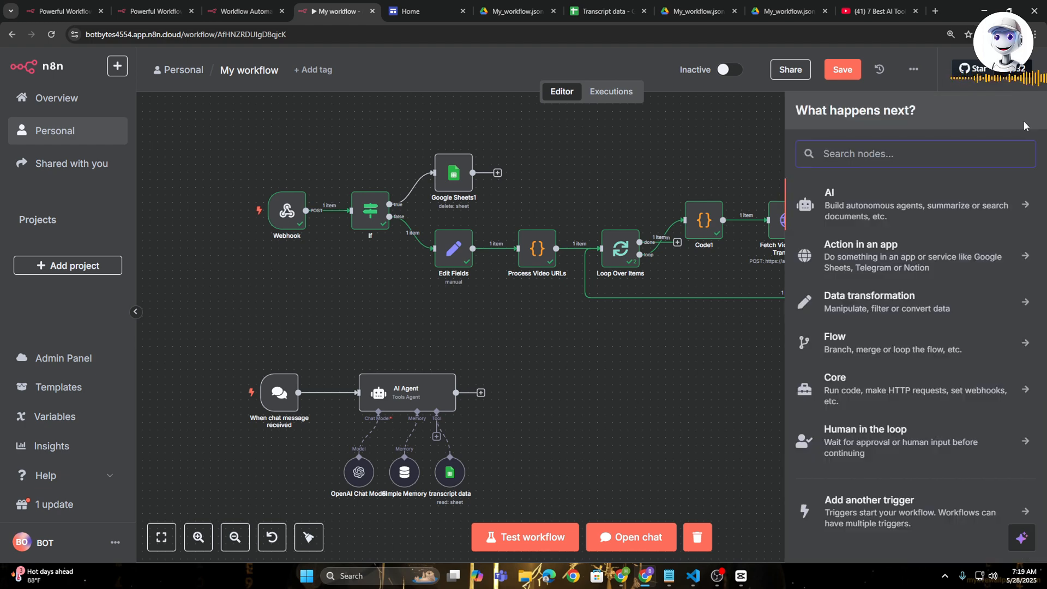
text(we)
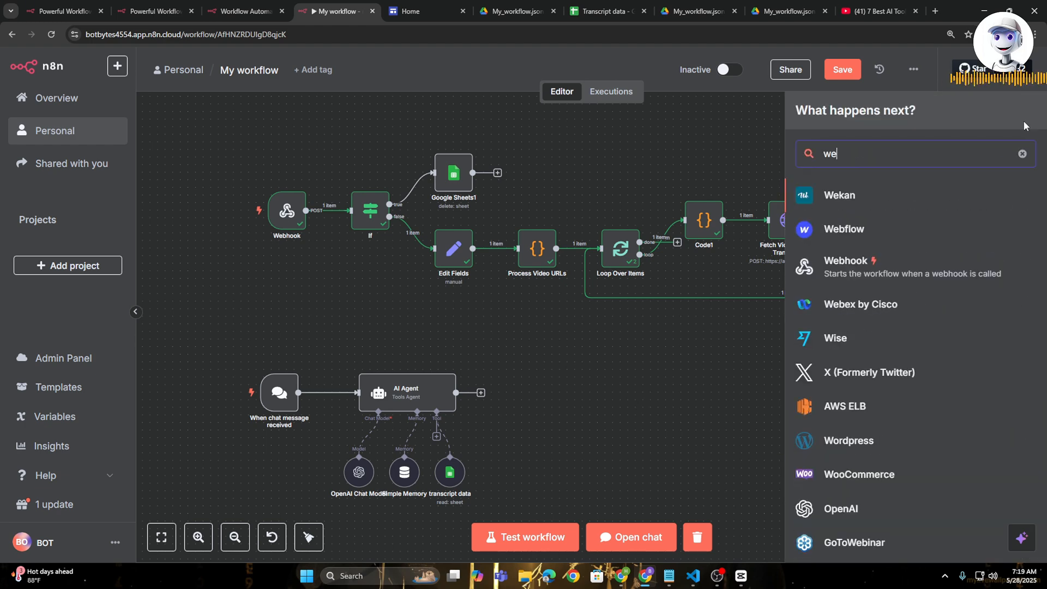
text(book)
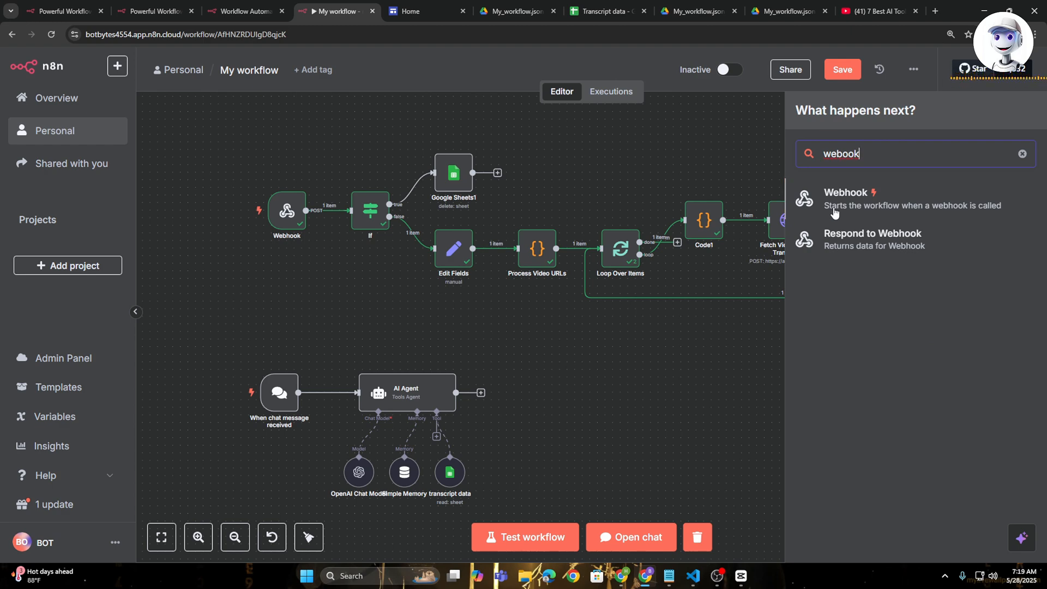
click(849, 204)
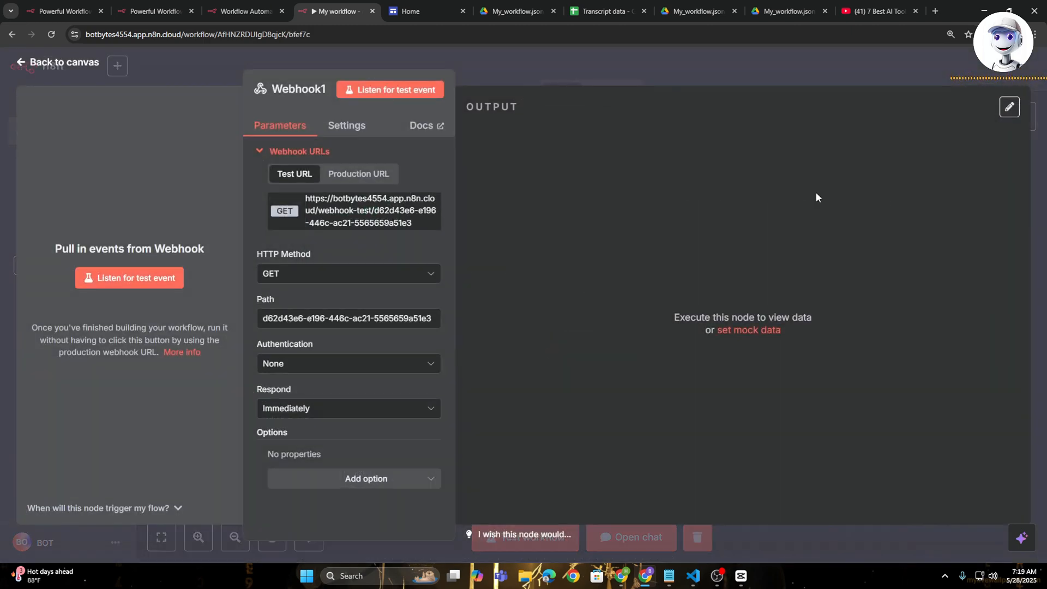
click(747, 61)
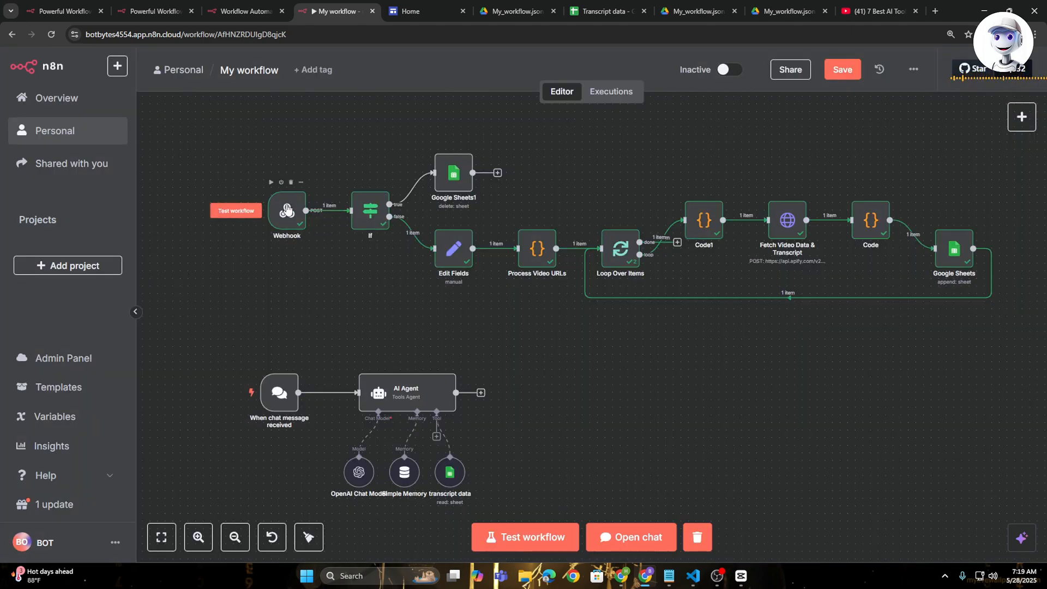
- Configure the existing Webhook node with HTTP method POST, authentication None and respond Immediately, and return to the canvas
double_click(286, 209)
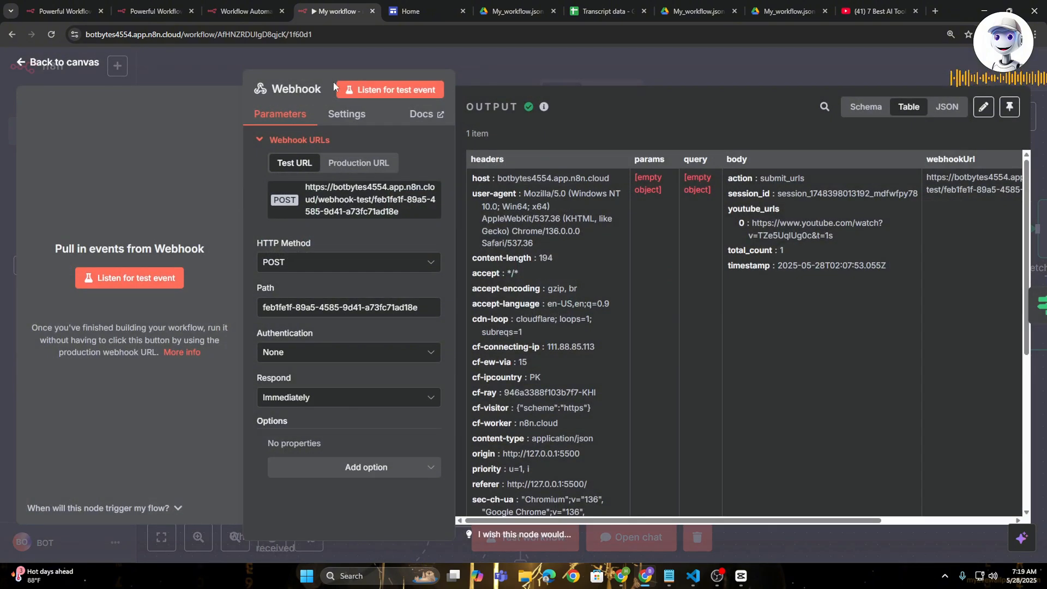
click(349, 263)
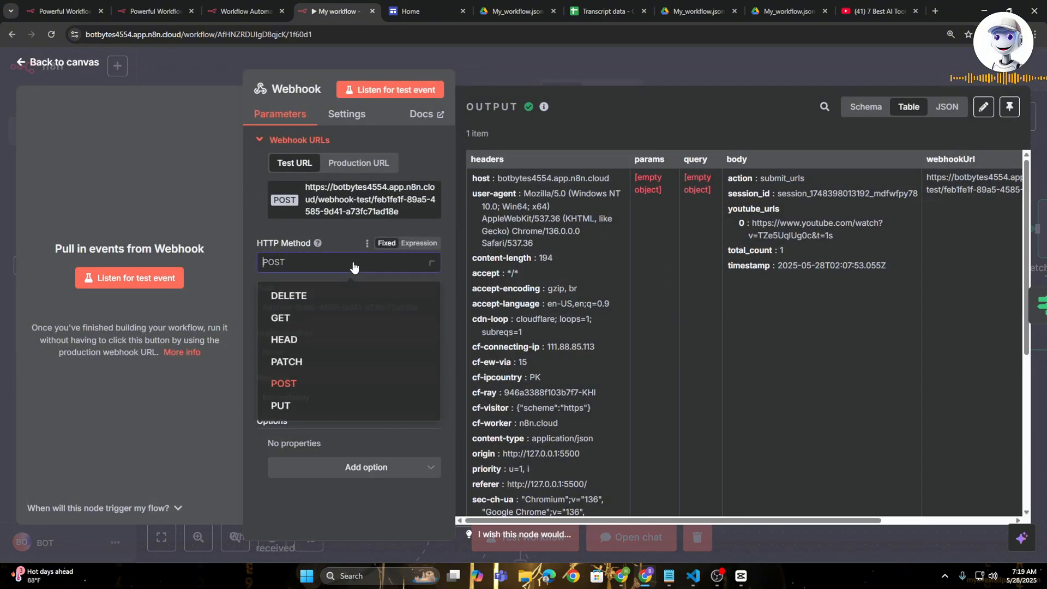
click(333, 390)
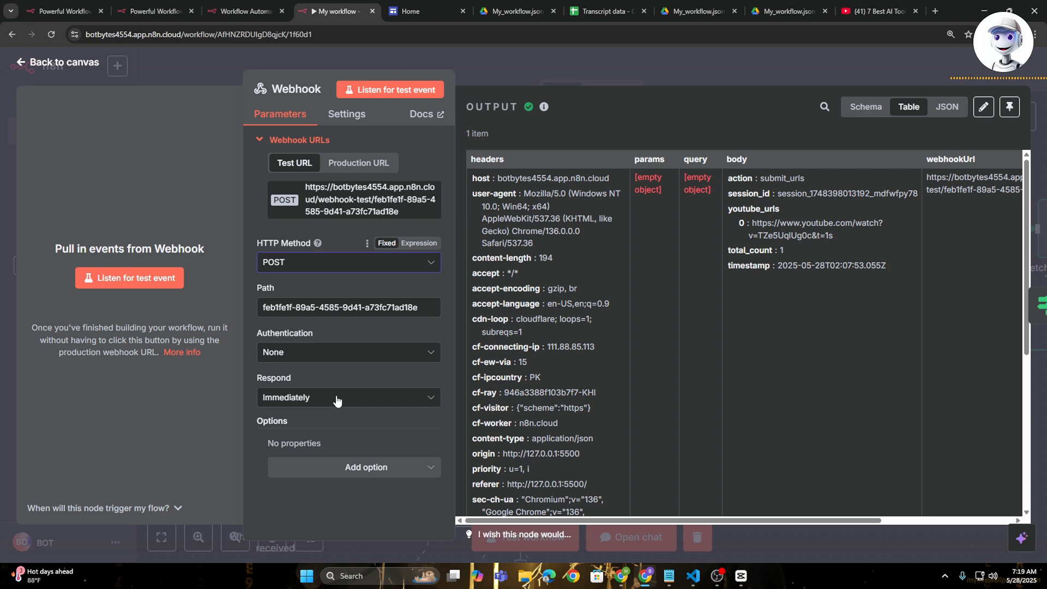
click(342, 353)
click(338, 456)
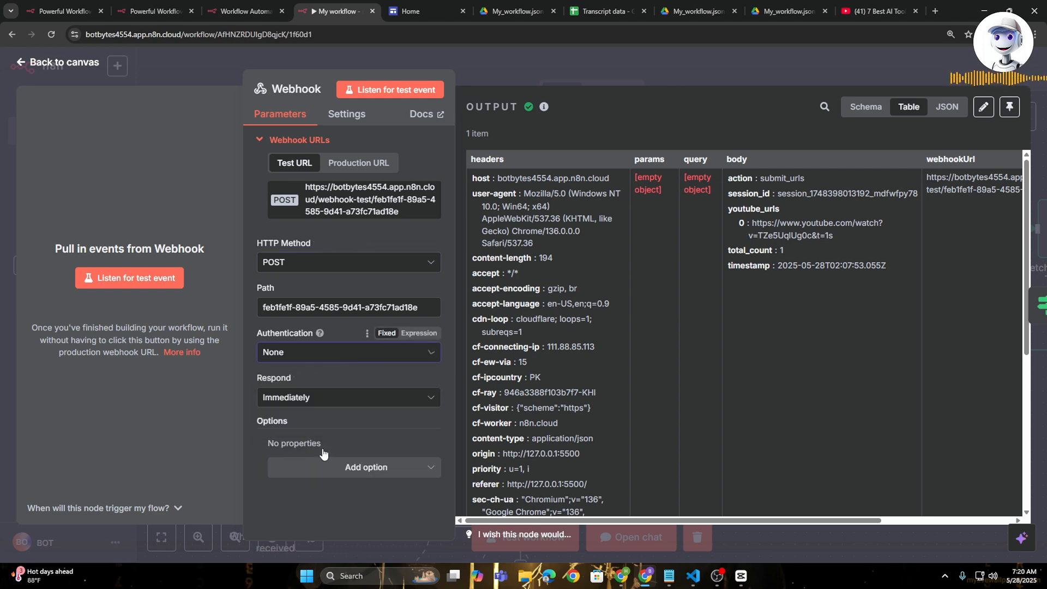
click(340, 398)
click(366, 444)
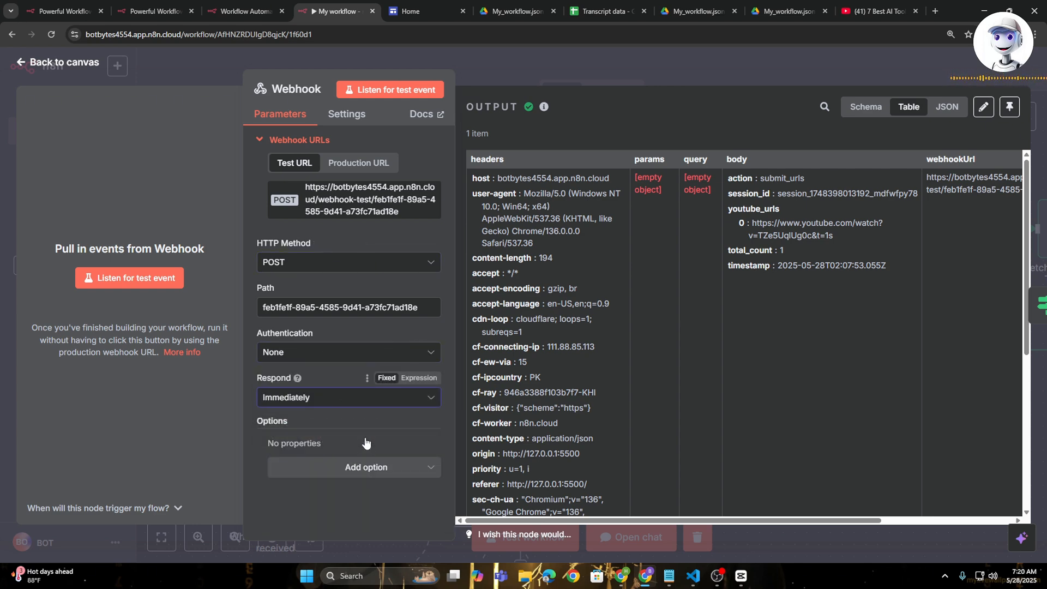
click(720, 70)
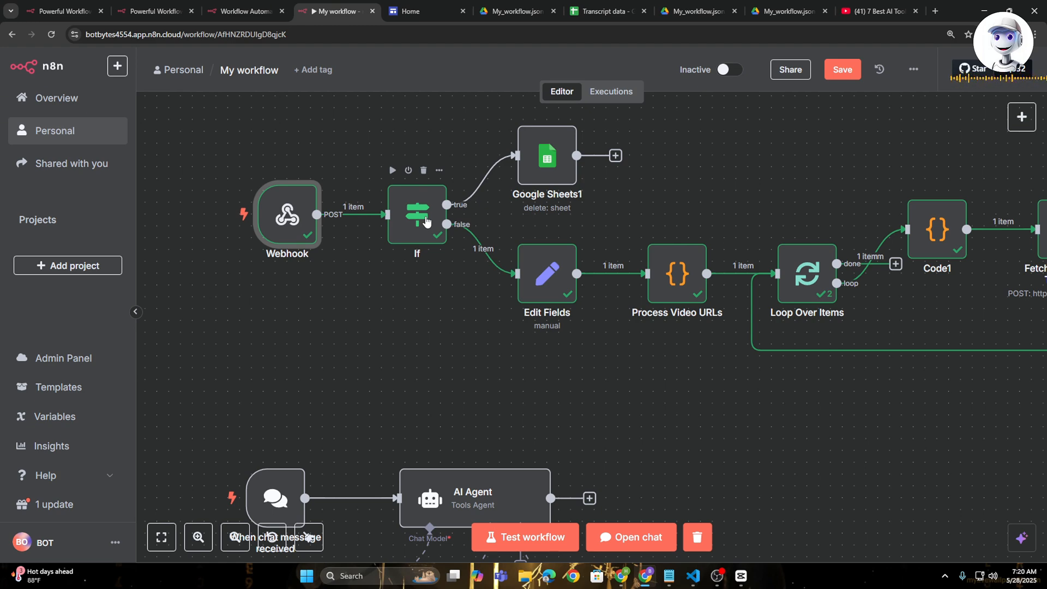
- Insert the Webhook body's action field into the If node's condition expression and return to the canvas
double_click(426, 221)
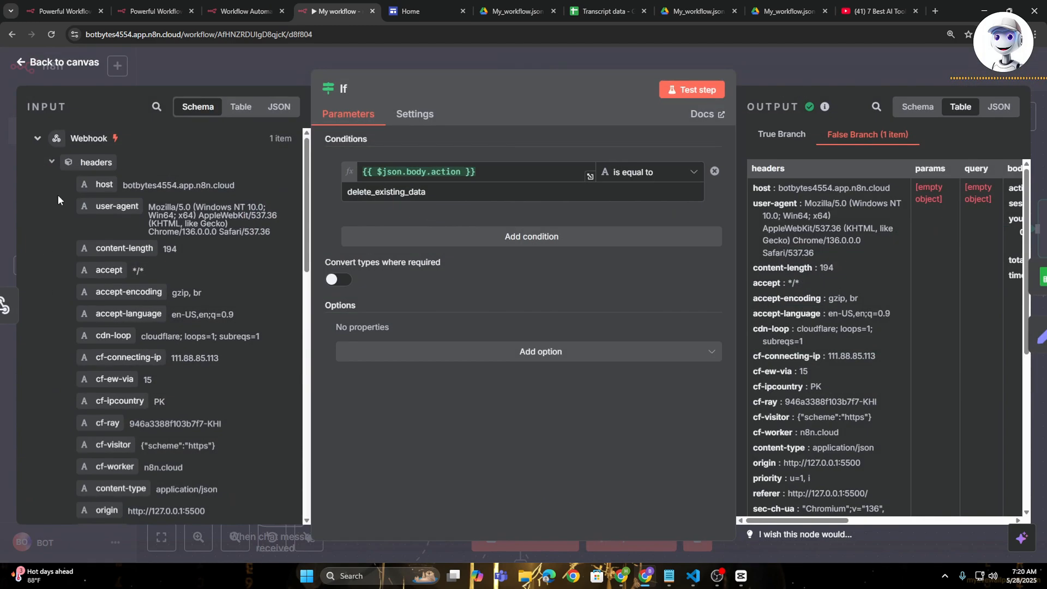
scroll(129, 323, down, 10)
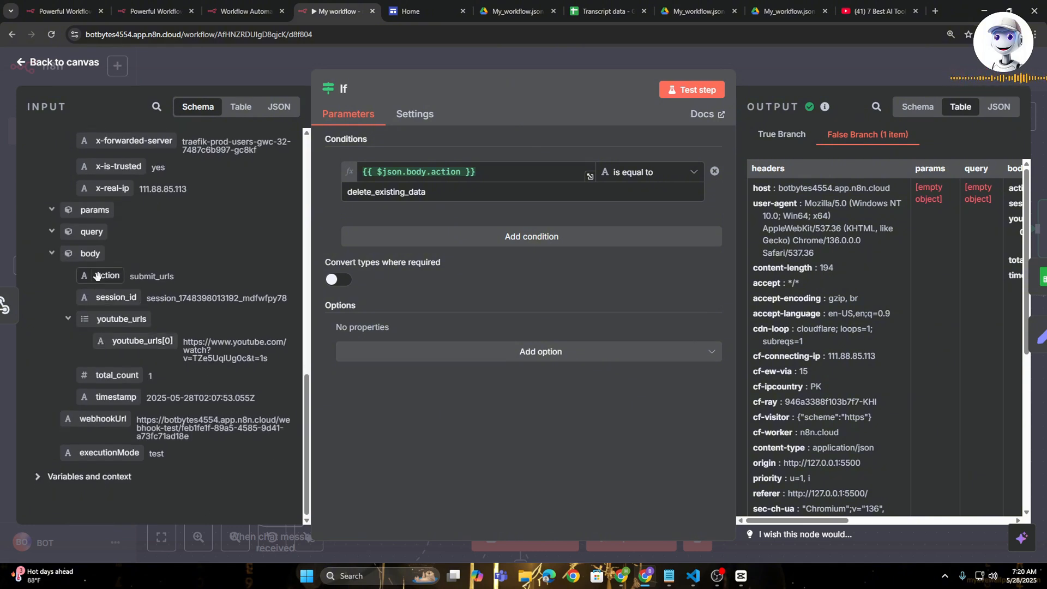
drag(97, 276, 517, 172)
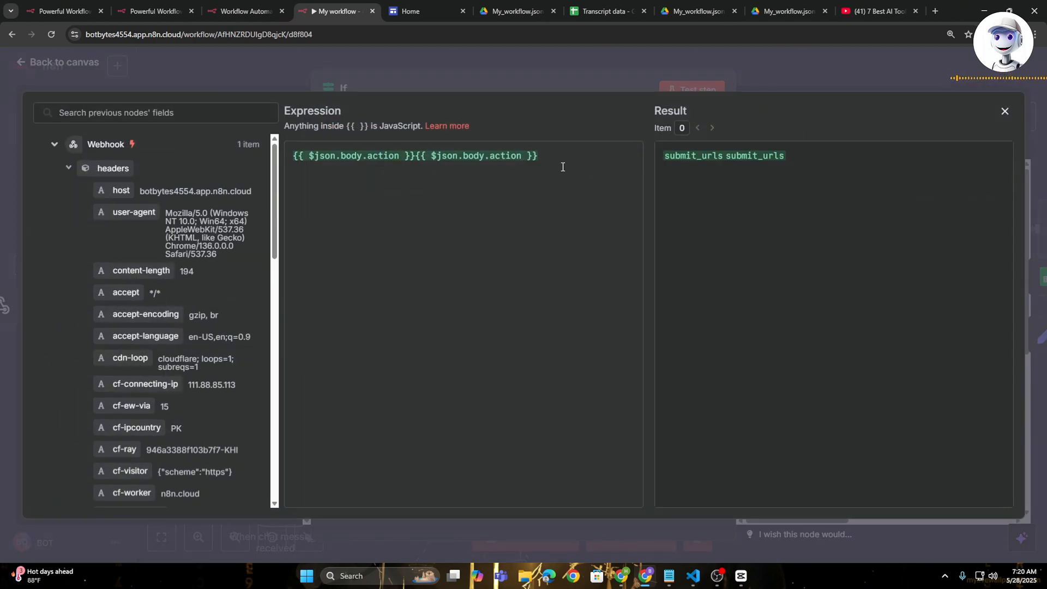
key(Escape)
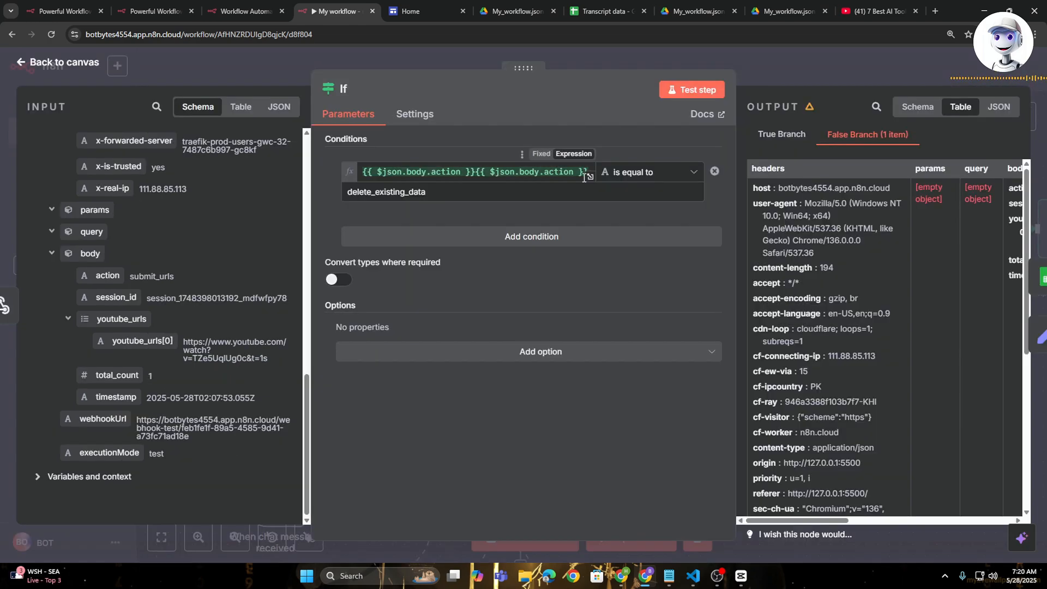
key(Escape)
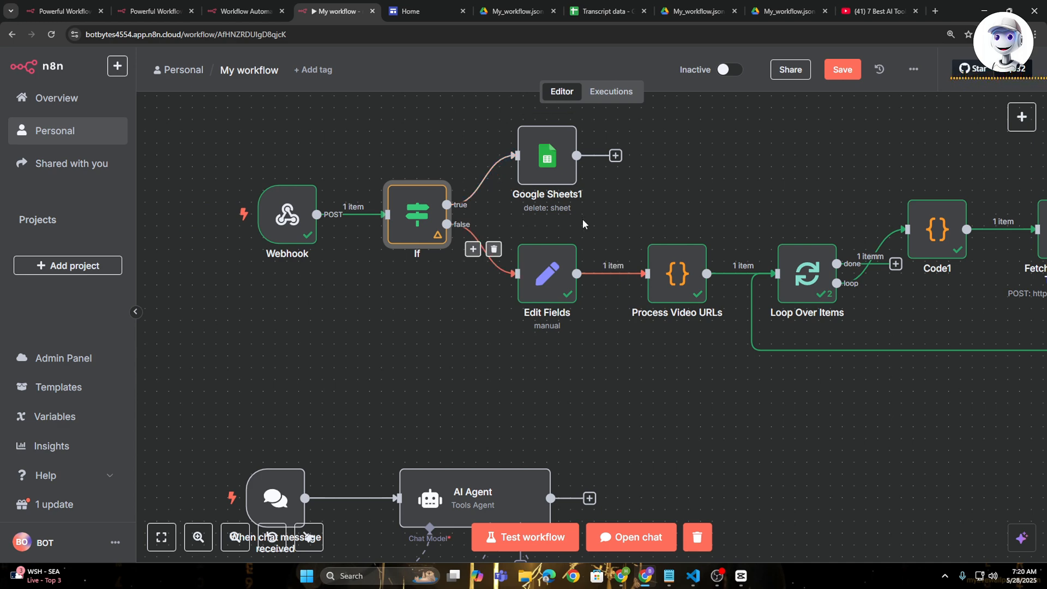
- Open the Edit Fields node and choose Manual Mapping as its mode
double_click(547, 273)
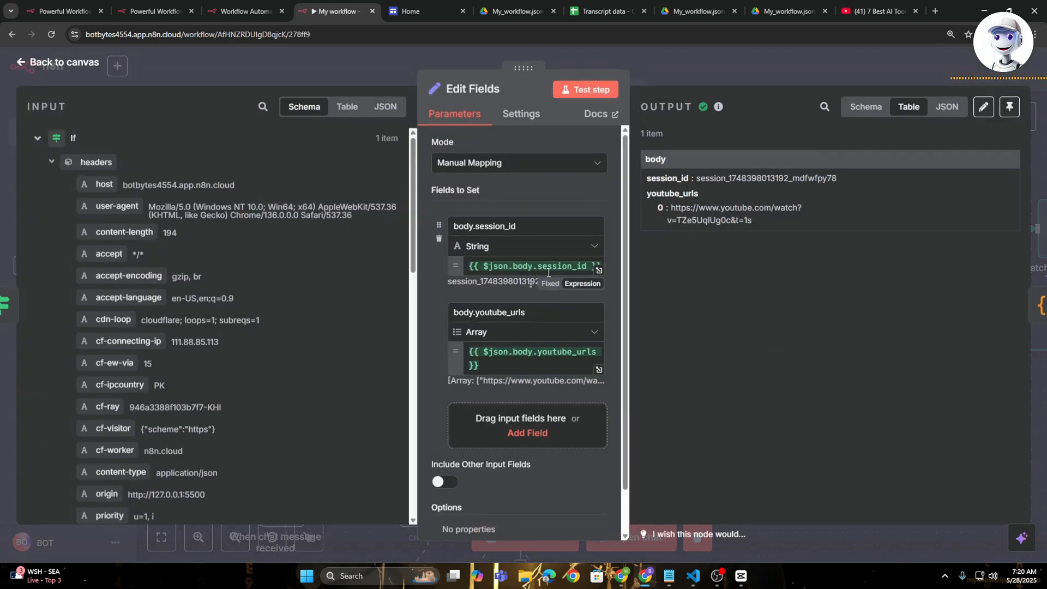
click(527, 166)
click(535, 193)
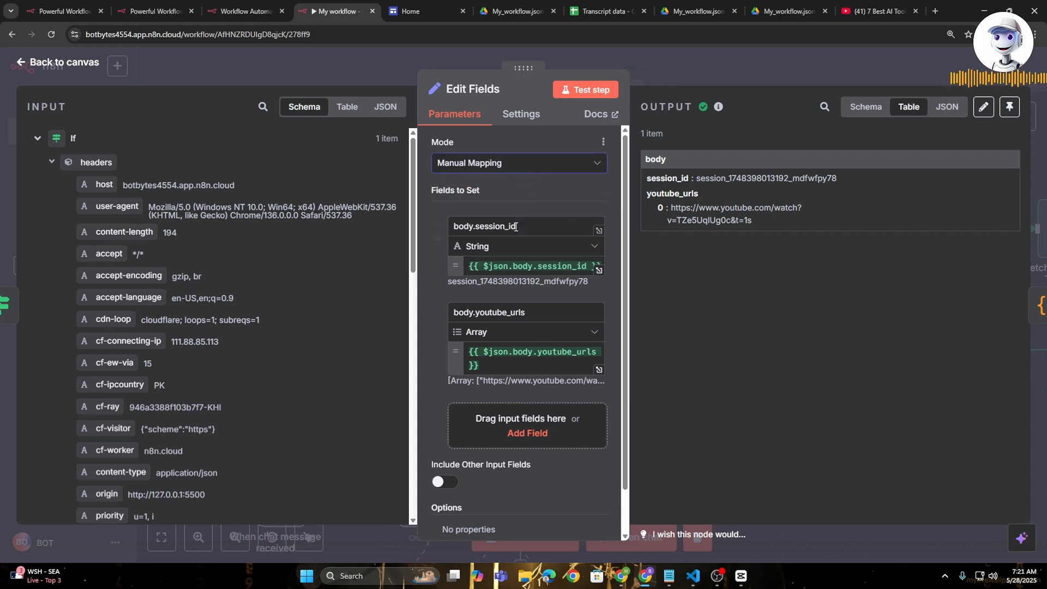
- Try to map the Webhook body's session_id into the value of the body.session_id field
mouse_move(488, 214)
scroll(283, 262, down, 10)
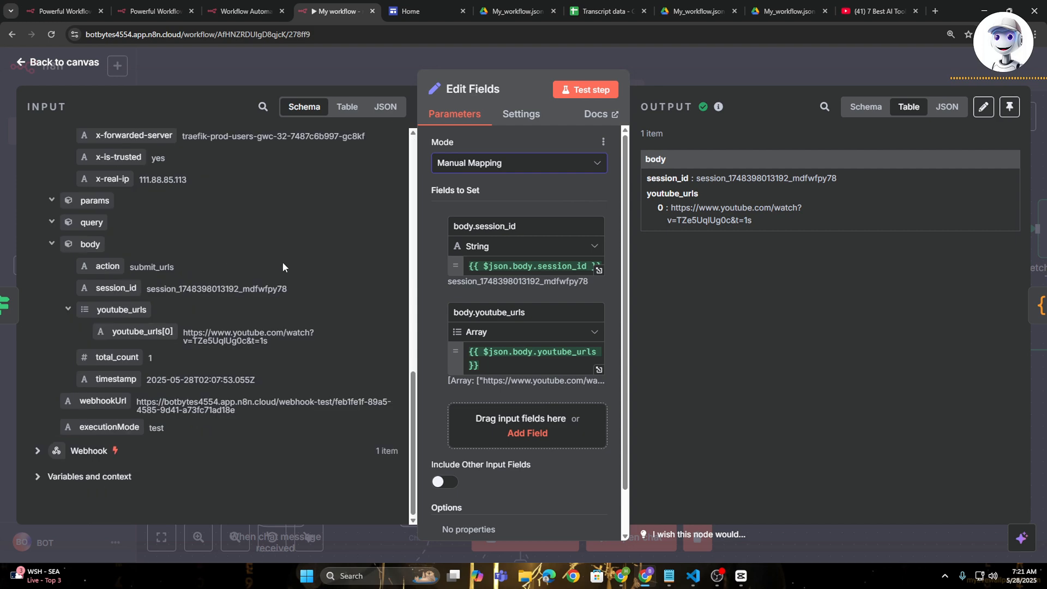
click(37, 451)
scroll(98, 336, down, 2)
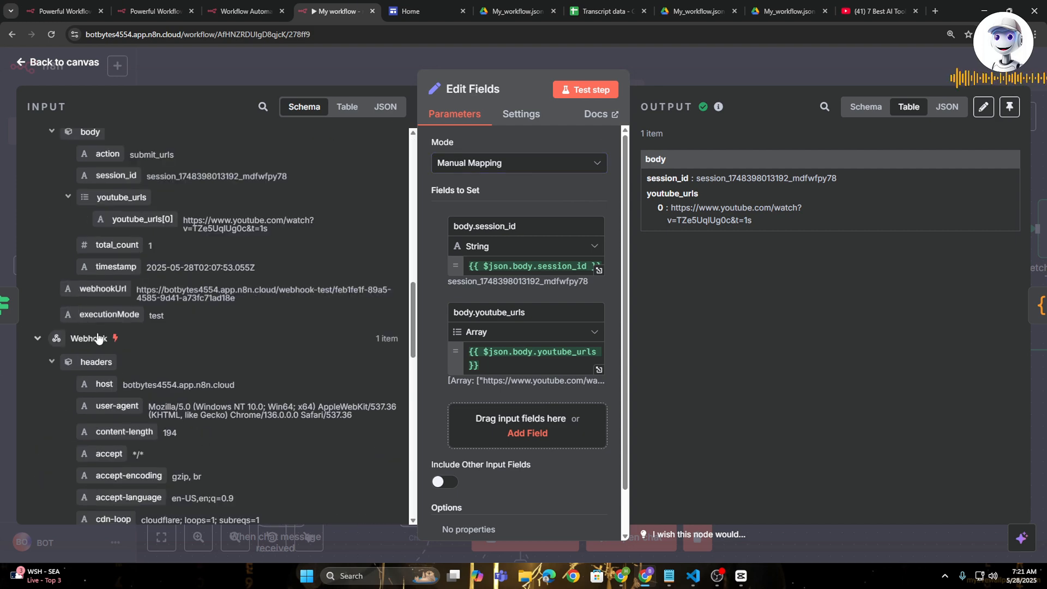
scroll(205, 407, down, 6)
scroll(313, 362, down, 9)
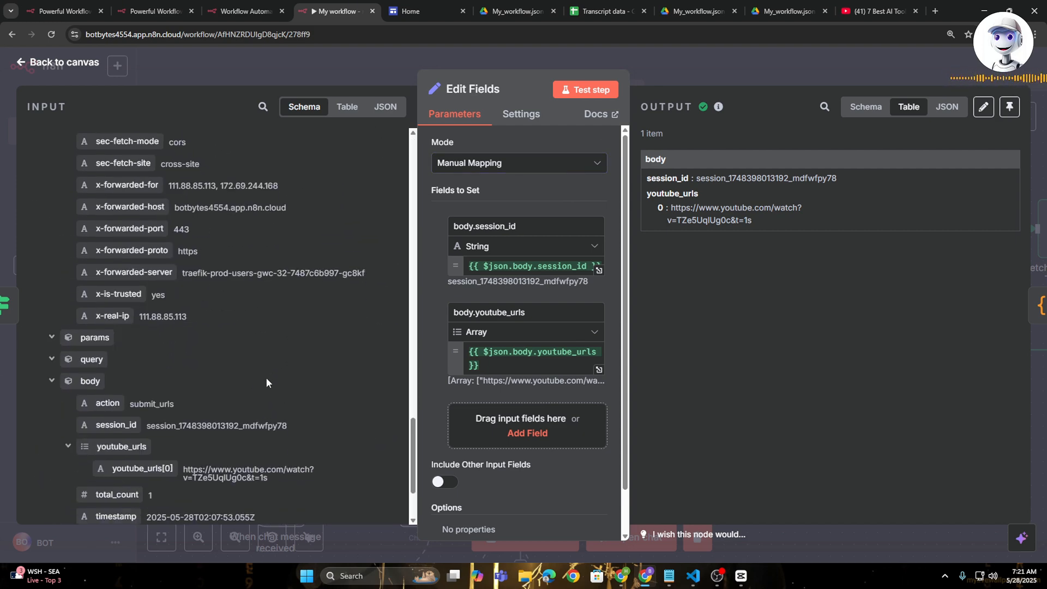
scroll(266, 377, down, 1)
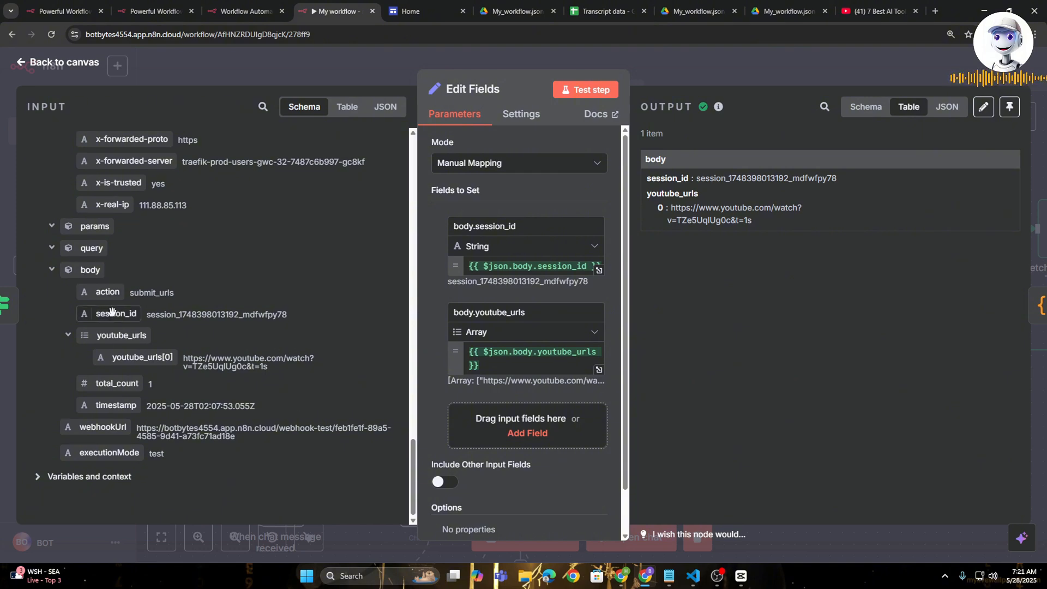
drag(112, 311, 600, 270)
click(434, 283)
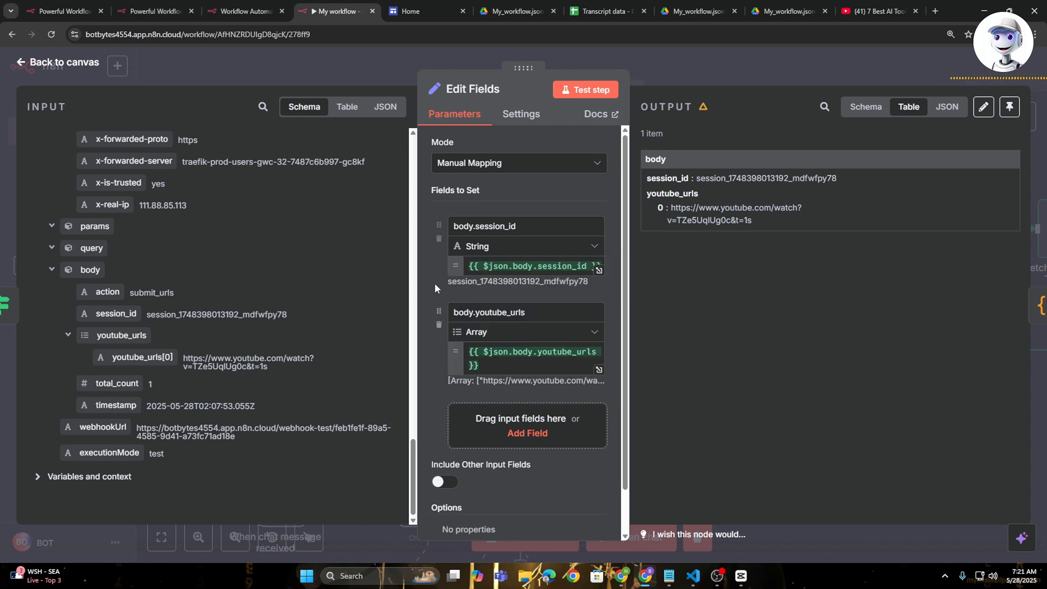
- Try adding the Webhook's youtube_urls[0] to the body.youtube_urls value, undo the insertion and return to the canvas
scroll(469, 338, down, 1)
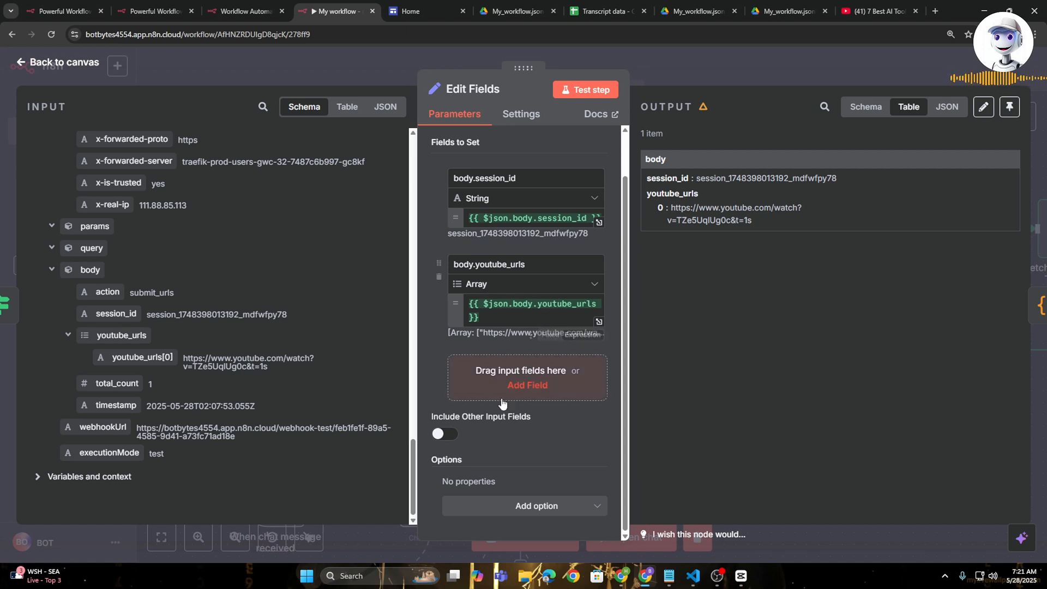
drag(141, 360, 536, 330)
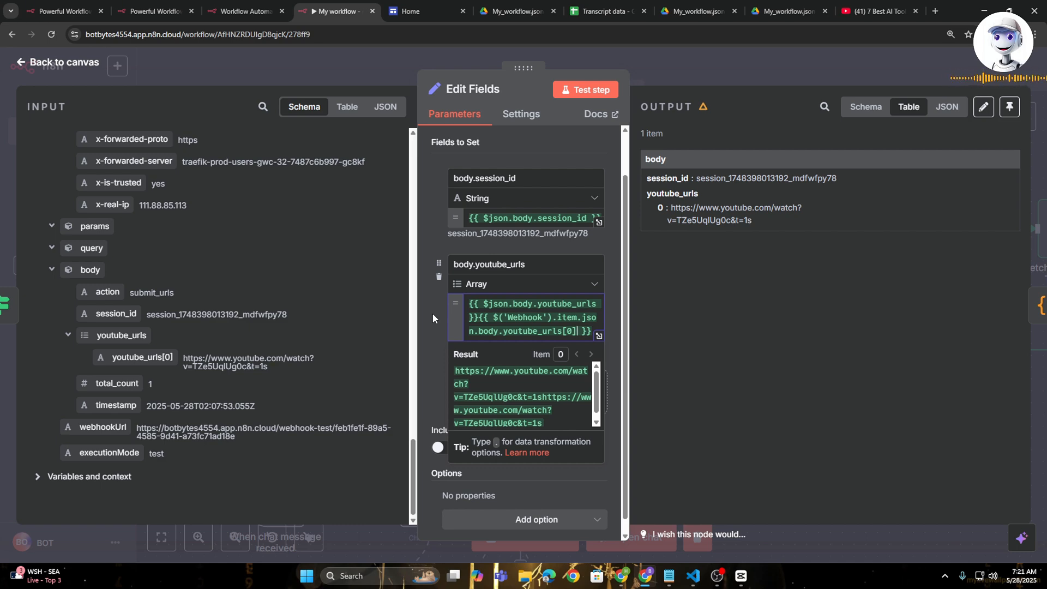
key(ctrl+z)
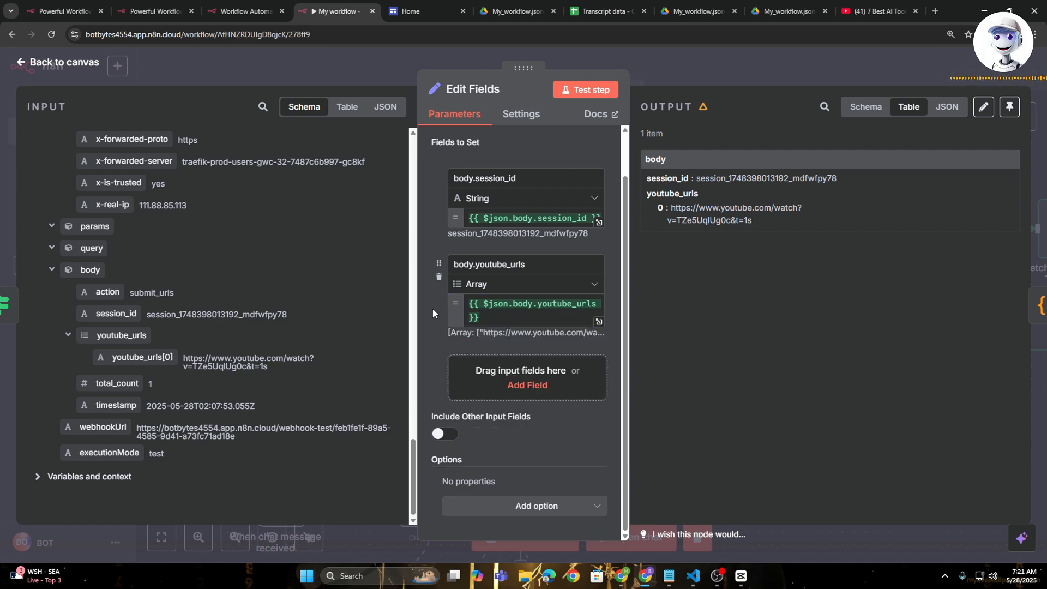
click(712, 68)
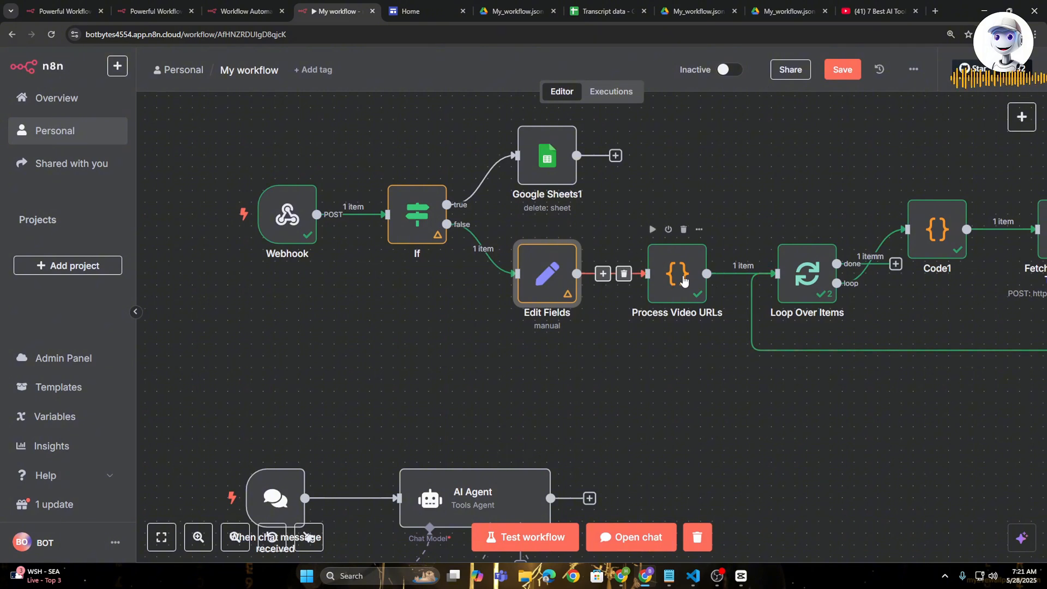
- Review the JavaScript code of the Process Video URLs node and return to the canvas
double_click(680, 274)
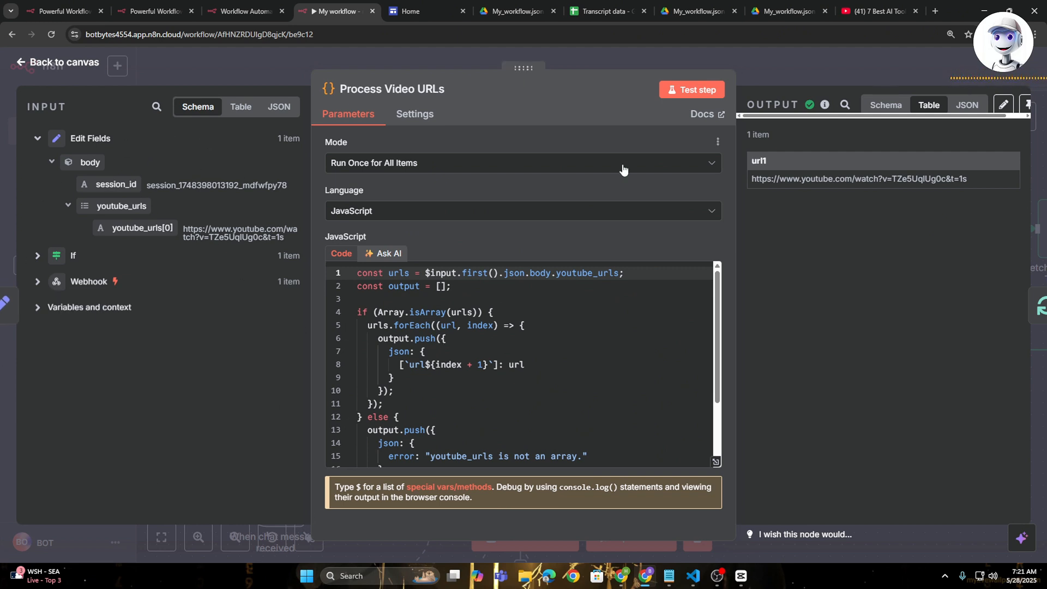
scroll(540, 313, down, 3)
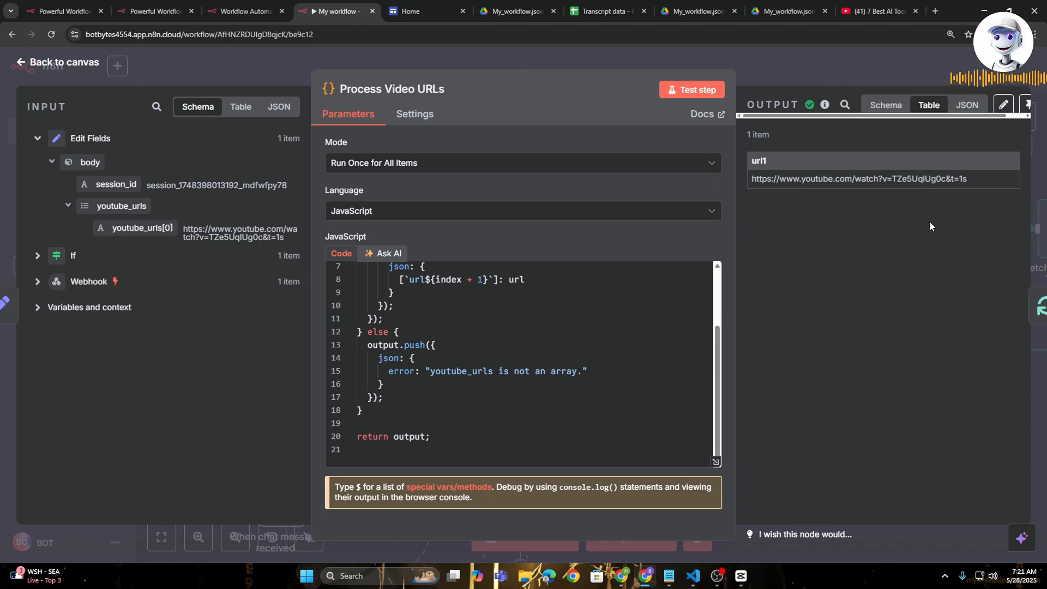
key(Escape)
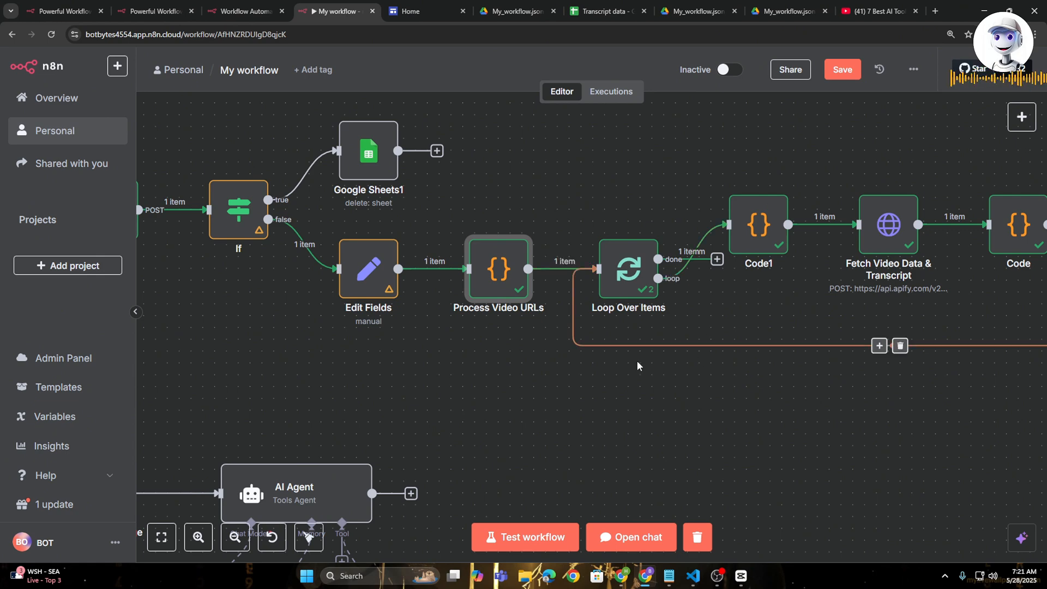
- Inspect the settings of the Loop Over Items, Code1 and Fetch Video Data & Transcript nodes
double_click(629, 270)
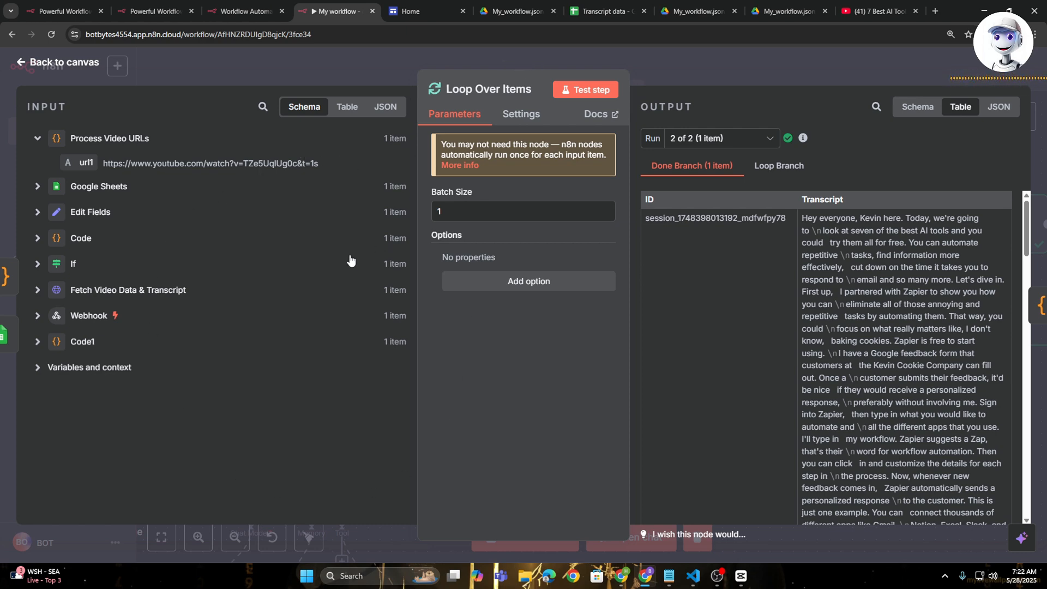
click(745, 67)
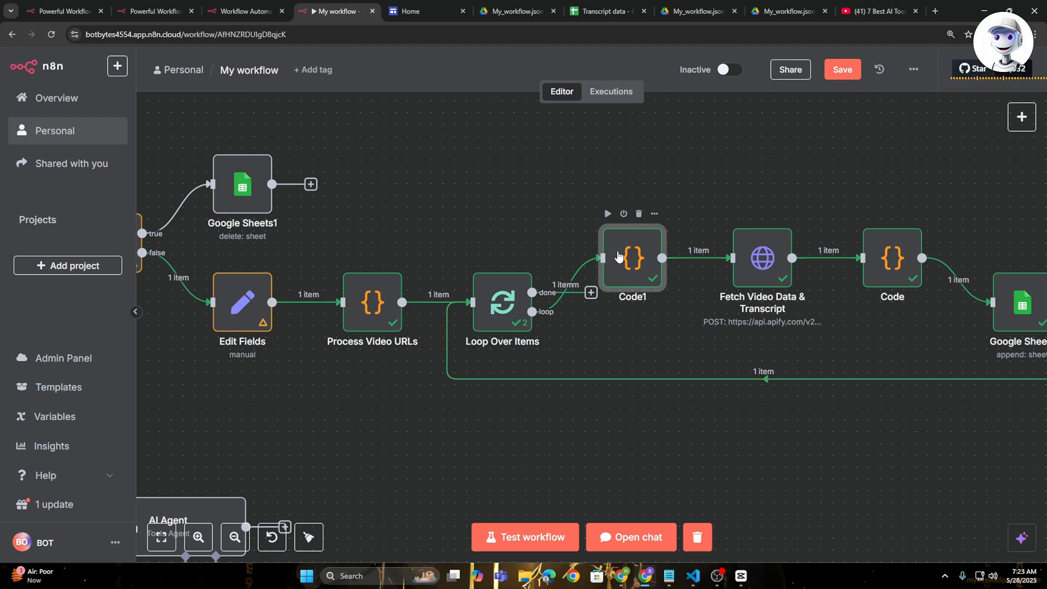
double_click(620, 257)
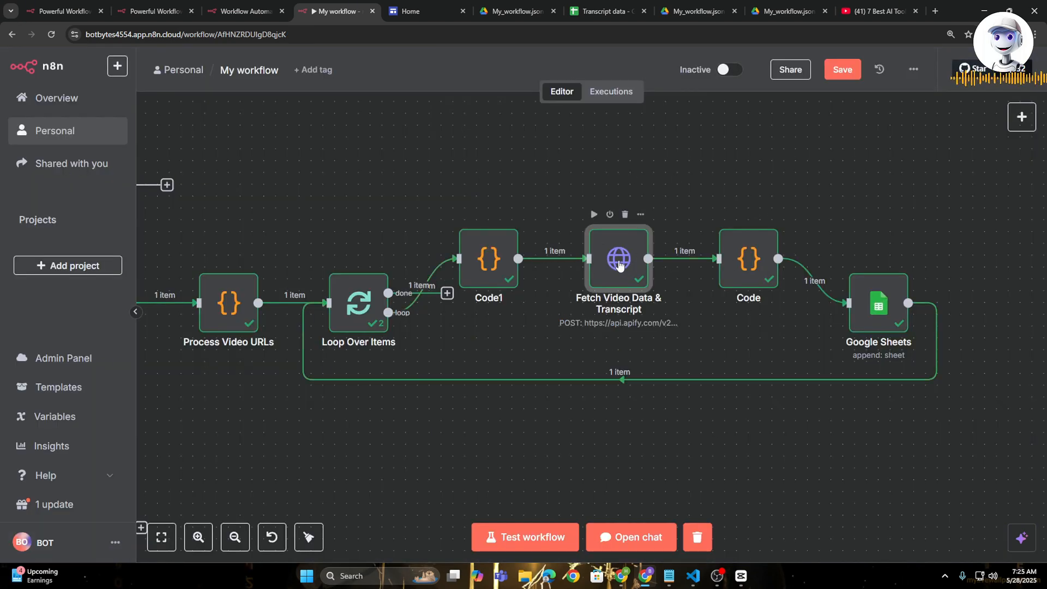
double_click(620, 265)
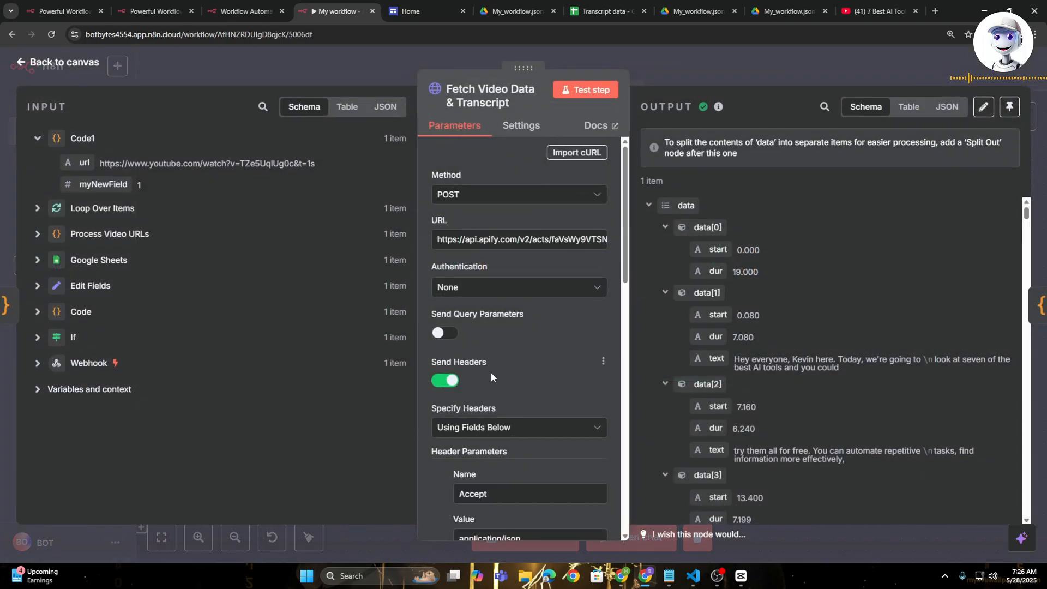
scroll(491, 372, down, 5)
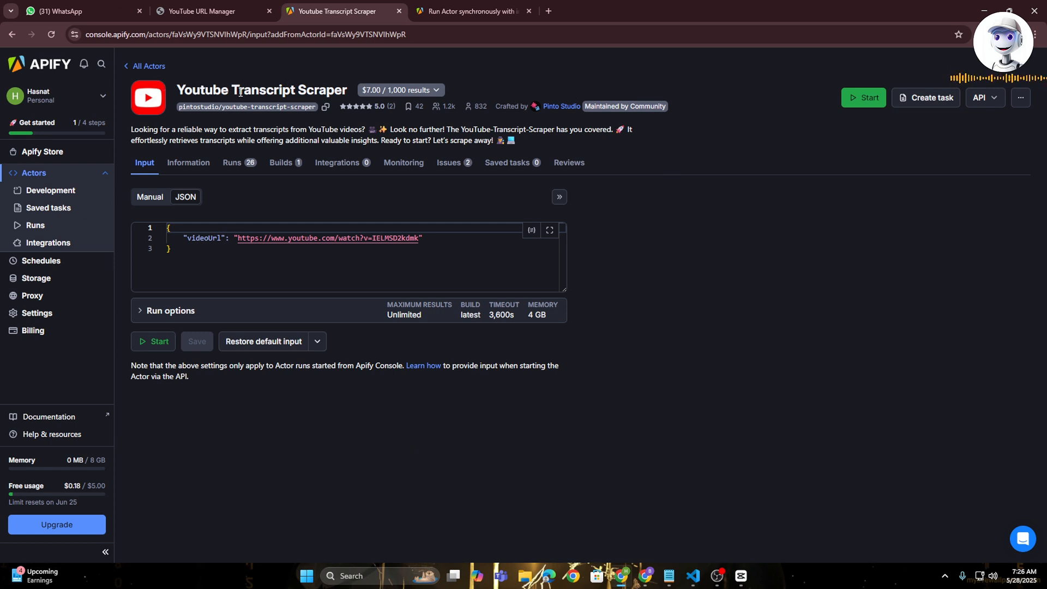
- In Apify's Youtube Transcript Scraper, open the API reference for "Run Actor synchronously and get dataset items" and copy its cURL command
click(980, 98)
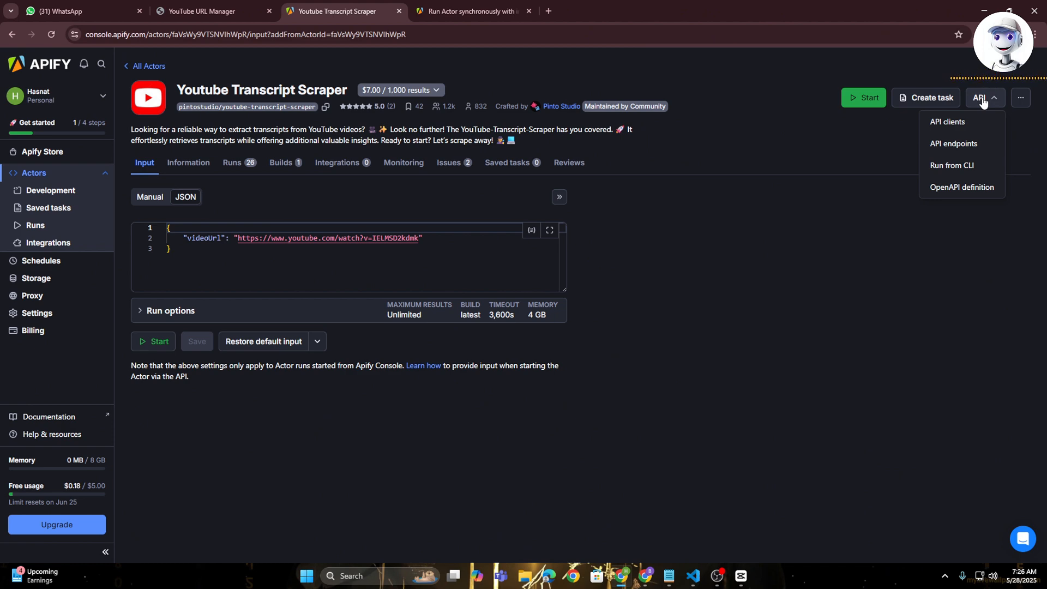
click(954, 144)
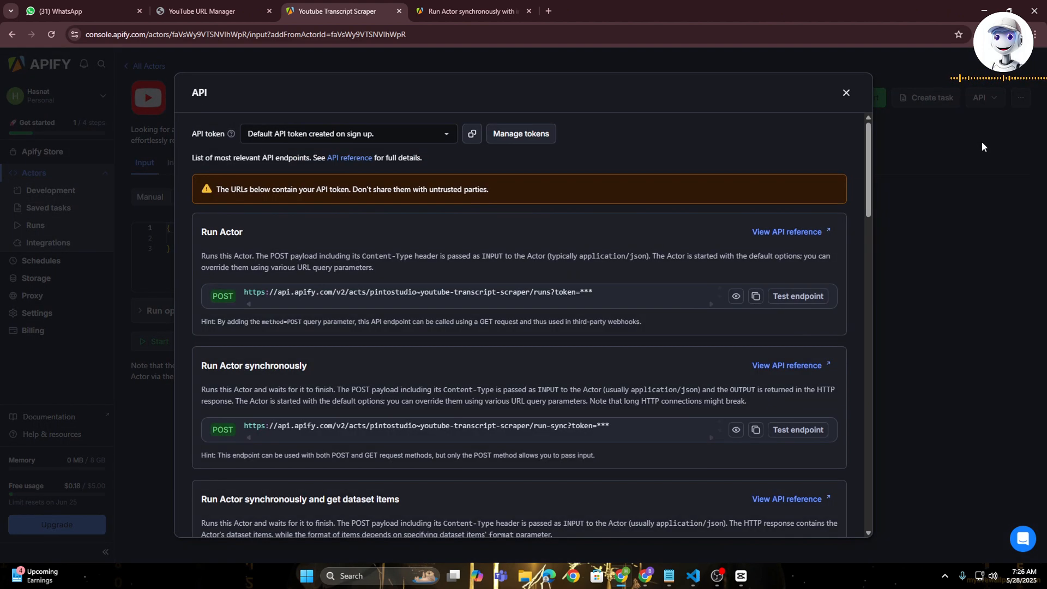
scroll(515, 234, down, 5)
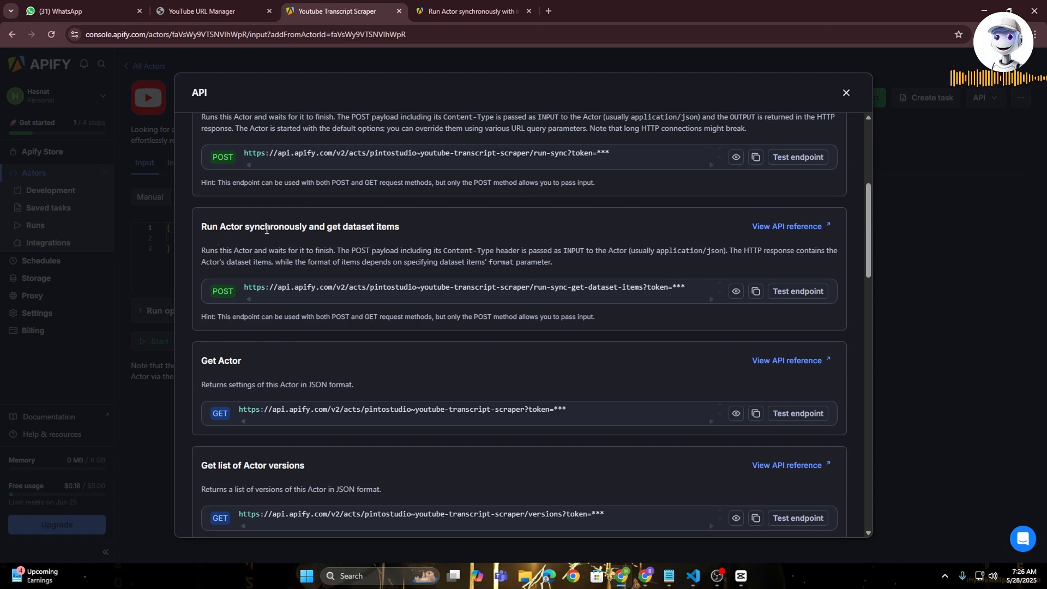
click(794, 228)
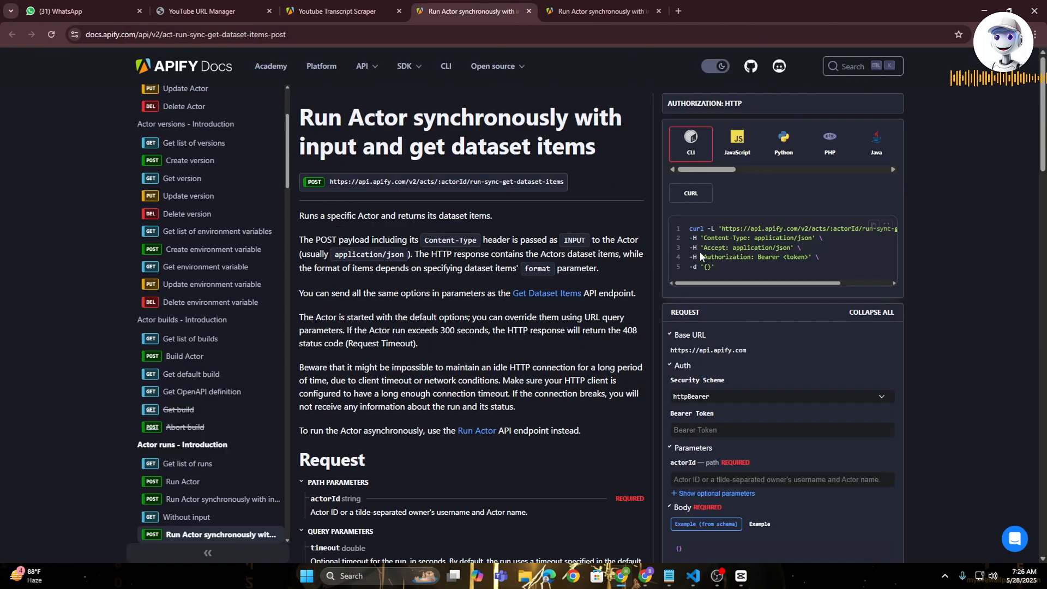
drag(689, 230, 721, 268)
key(ctrl+c)
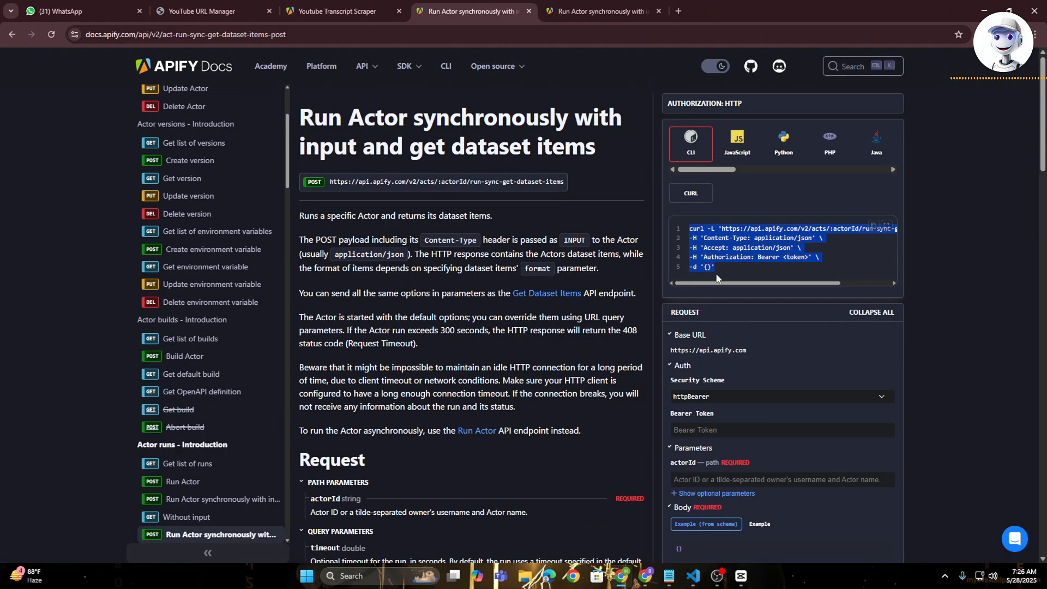
- Back in n8n, paste the copied command into the cURL import of the Fetch Video Data & Transcript node
key(alt+Tab)
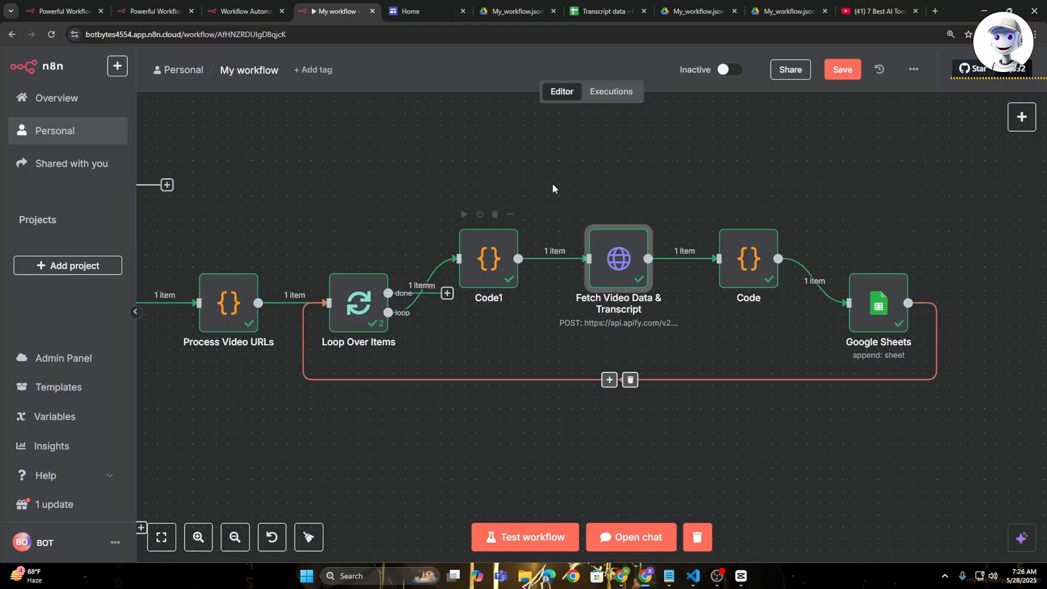
double_click(620, 257)
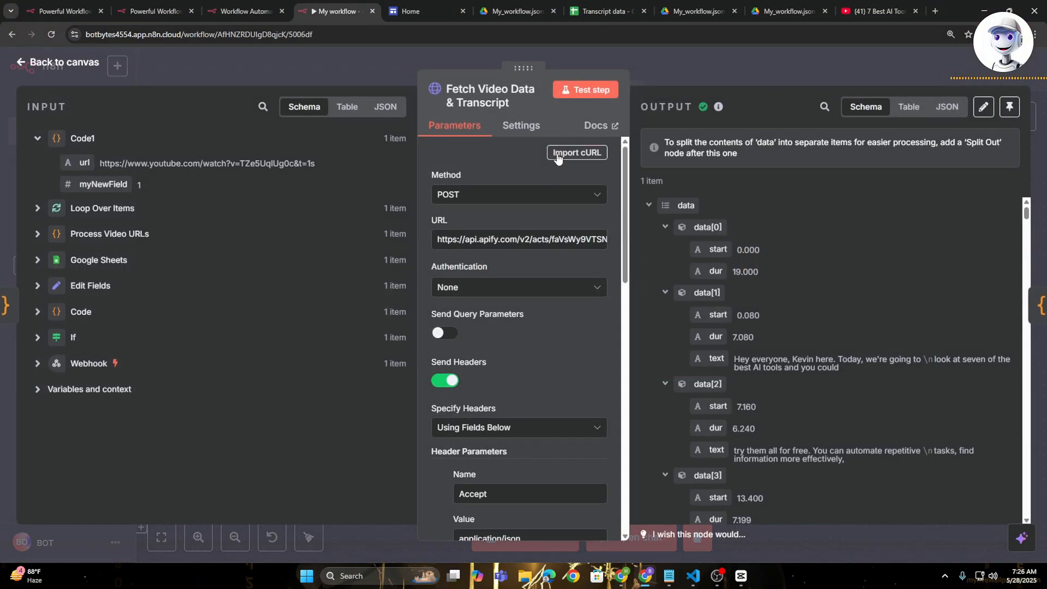
click(581, 152)
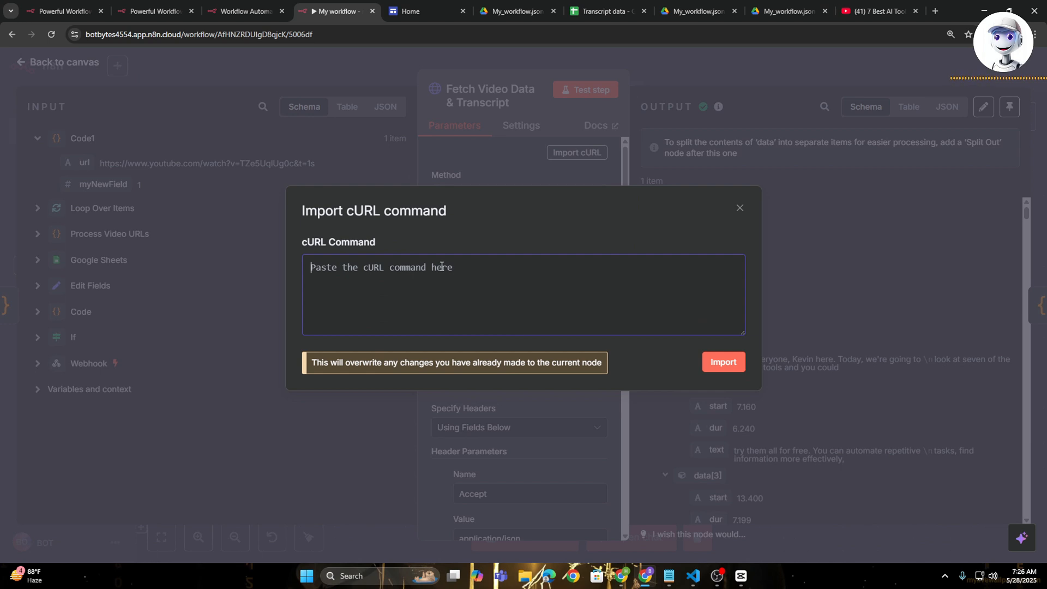
key(ctrl+v)
- Replace the :actorId placeholder with faVsWy9VTSNVIhWpR copied from the scraper's Apify URL, and import the cURL command into the node
drag(516, 269, 544, 271)
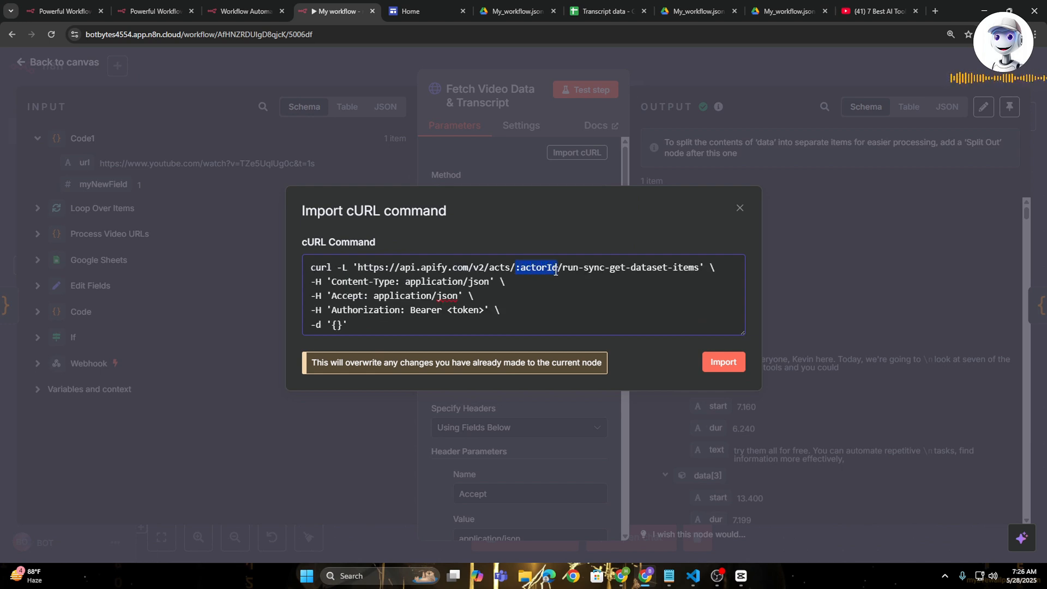
click(626, 581)
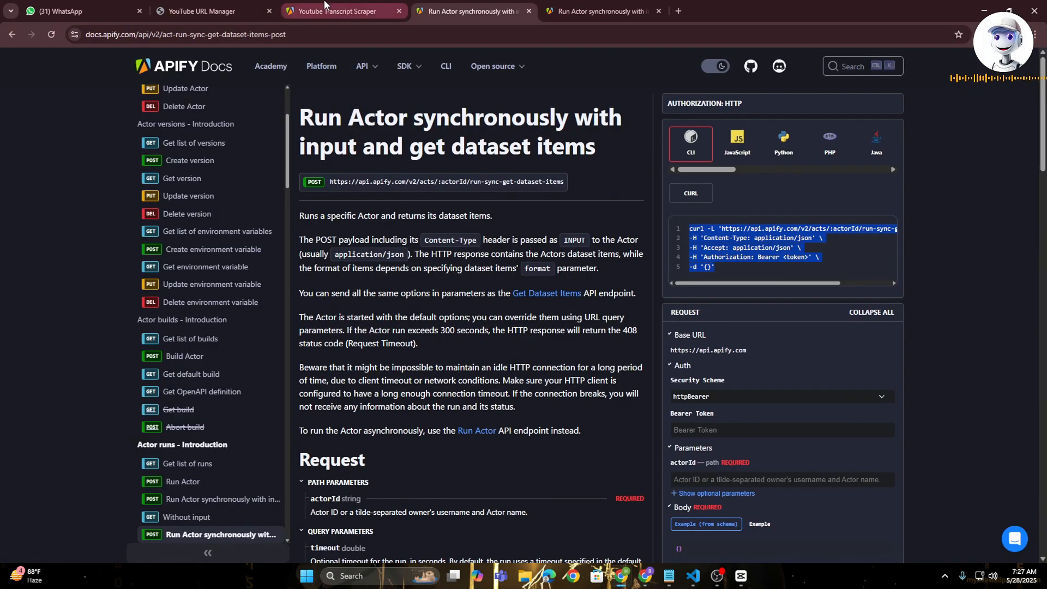
key(ctrl+Page_Up)
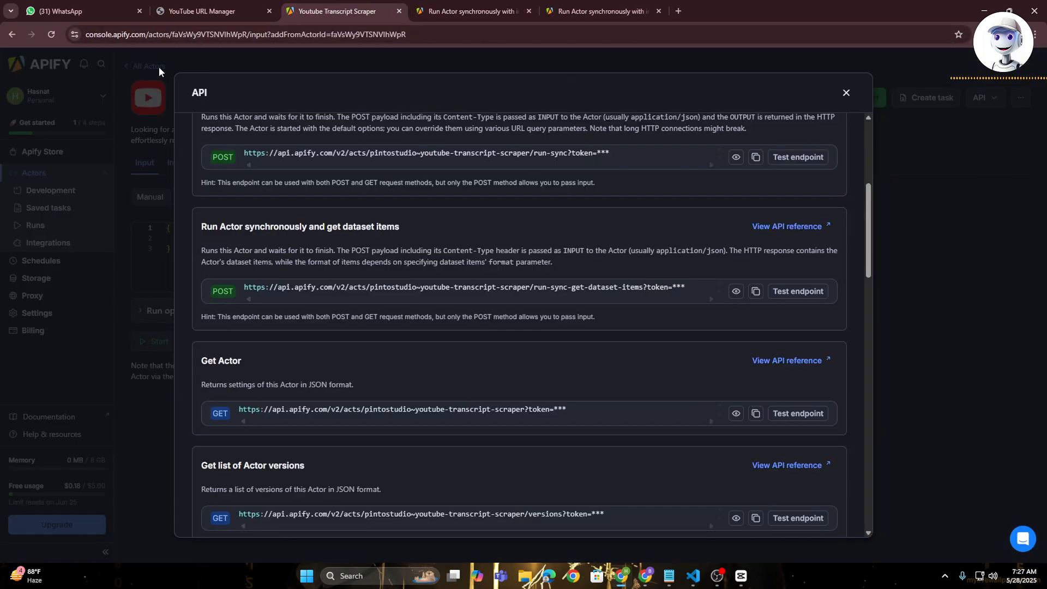
drag(172, 35, 249, 43)
key(ctrl+c)
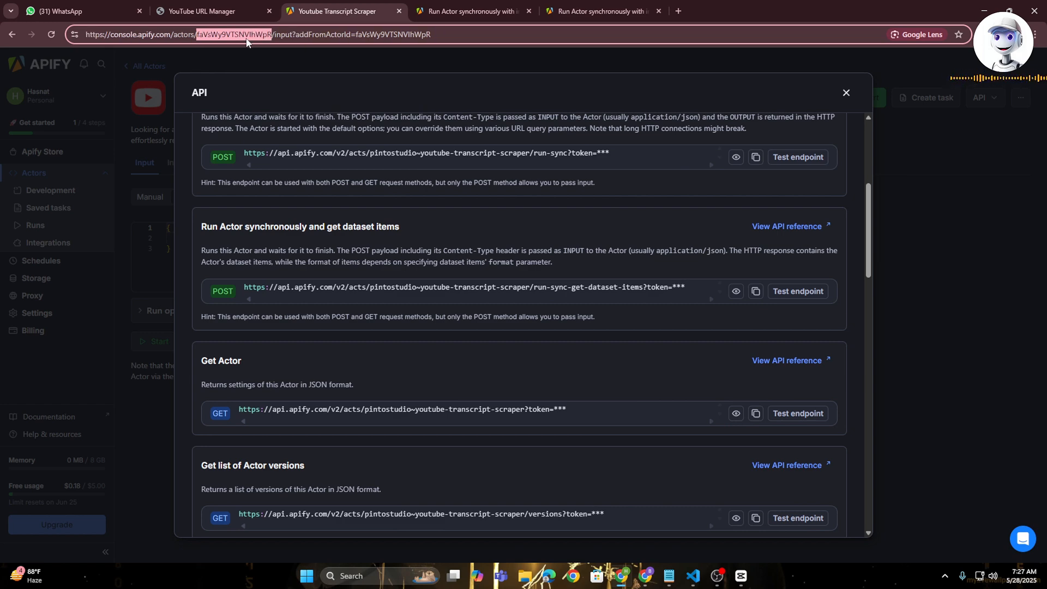
key(alt+Tab)
drag(515, 269, 538, 270)
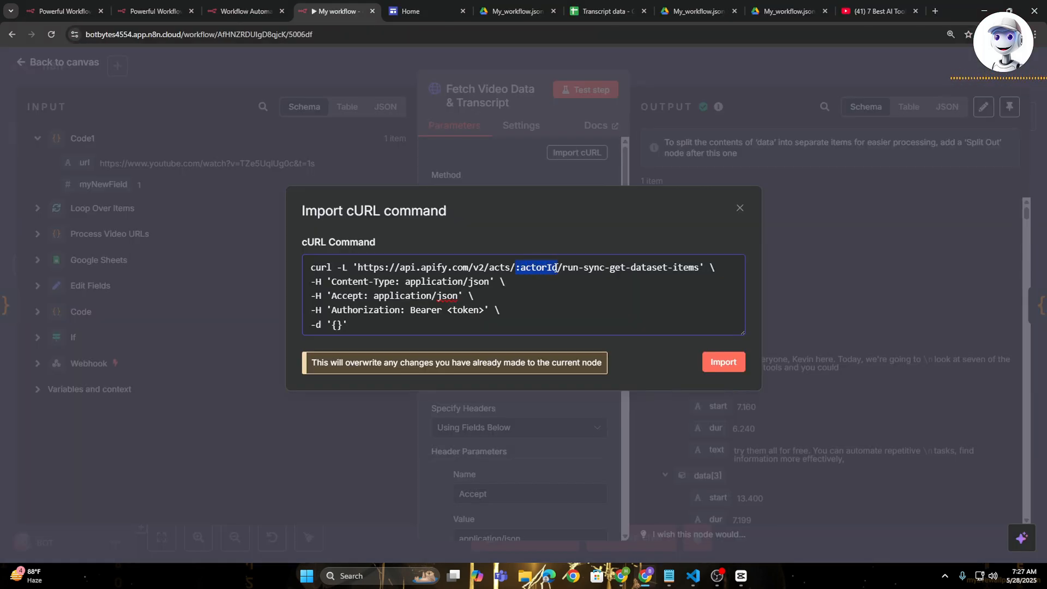
key(ctrl+v)
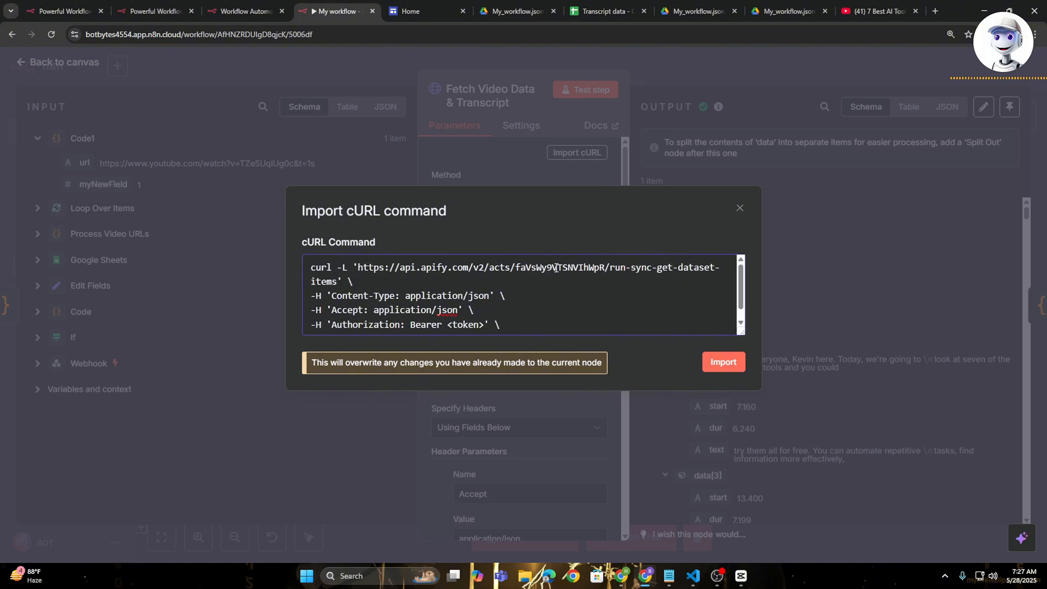
click(723, 362)
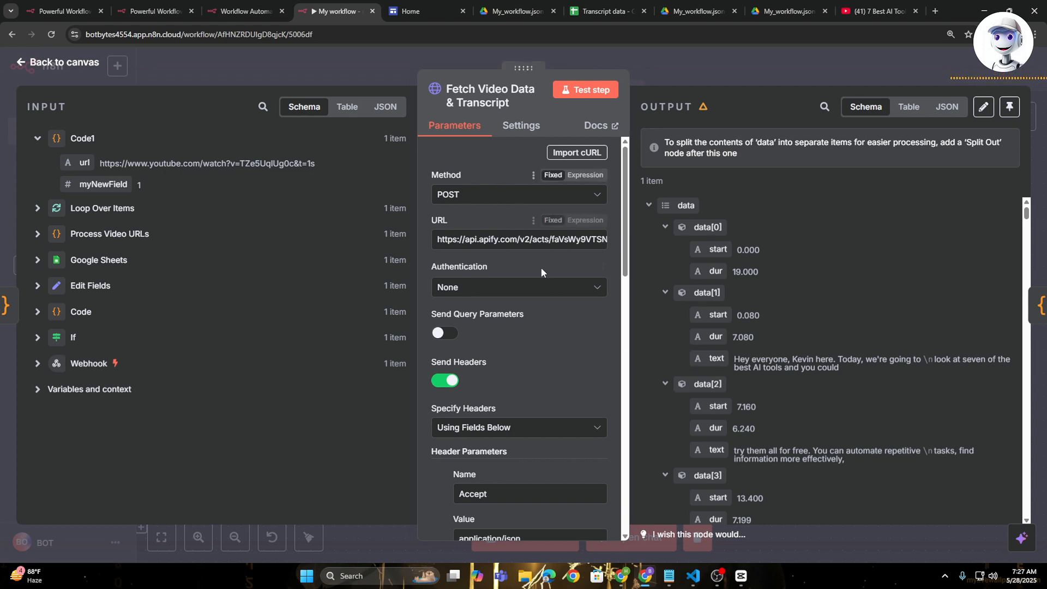
scroll(502, 289, down, 2)
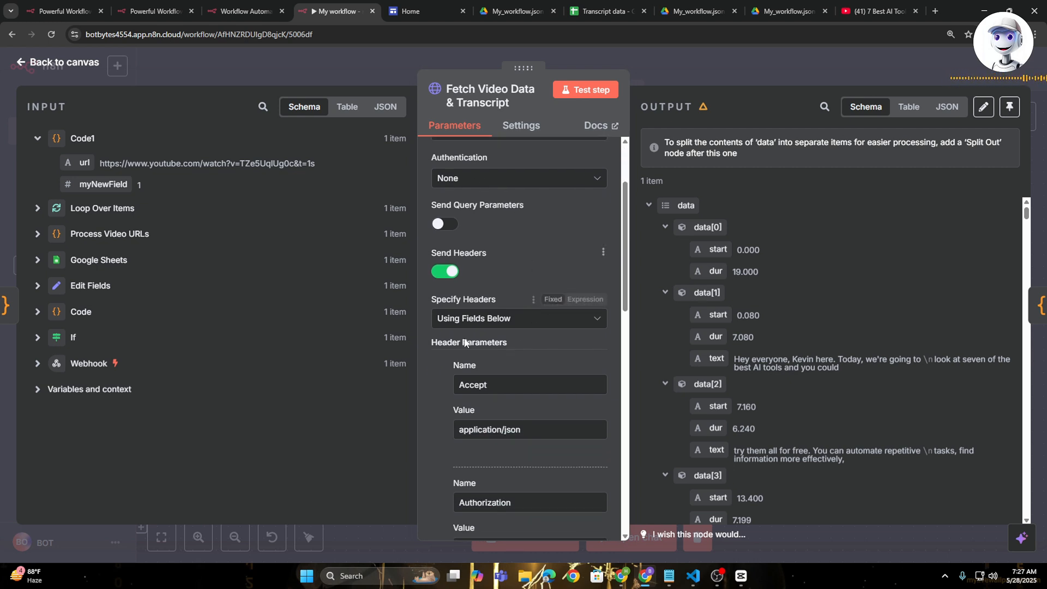
- Keep the request headers on Using Fields Below and select the token placeholder in the Authorization header's value
scroll(551, 277, down, 2)
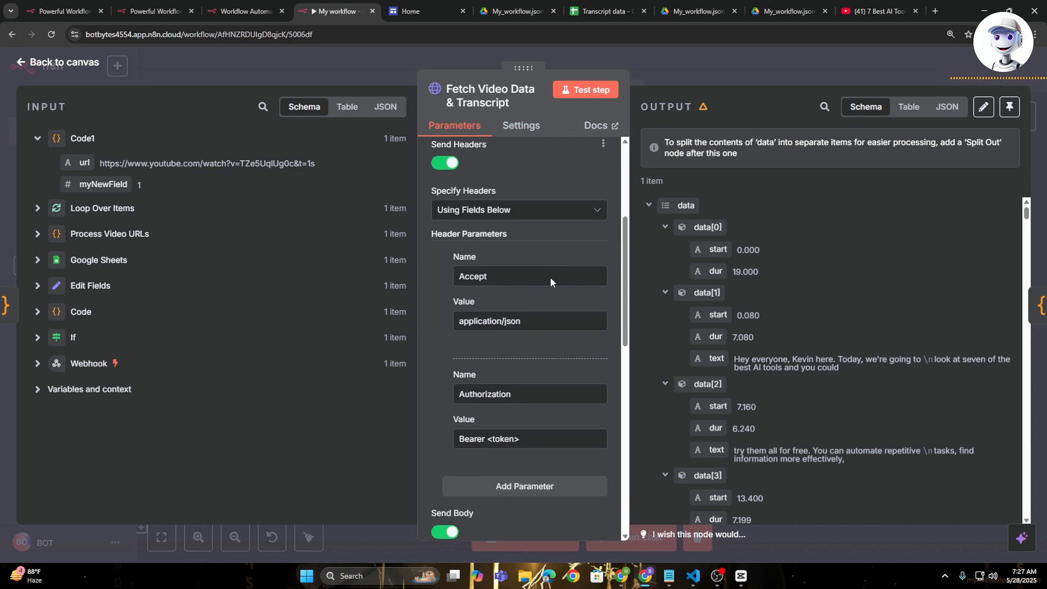
click(510, 209)
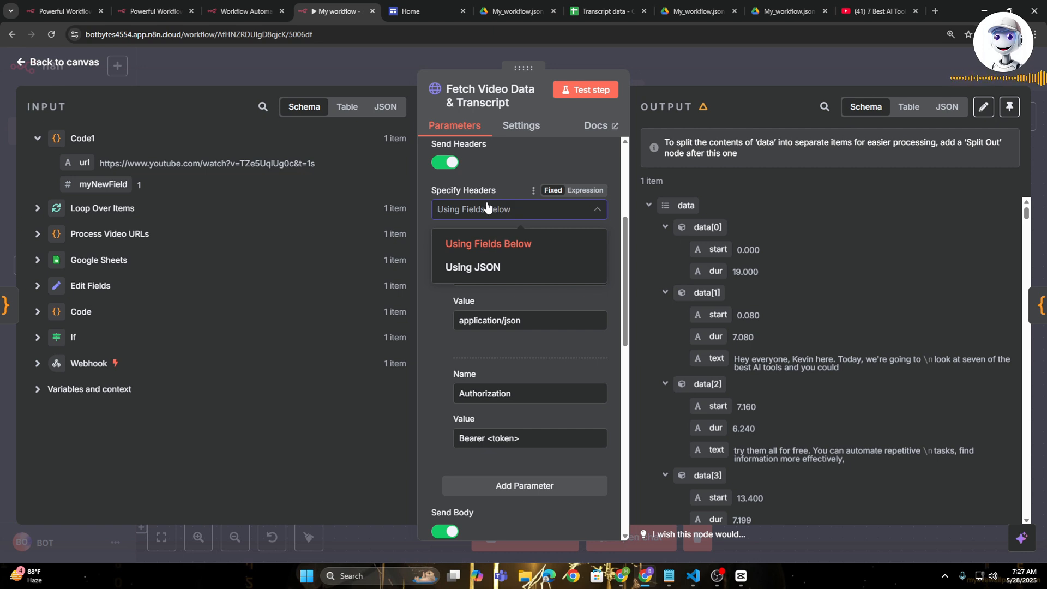
click(513, 246)
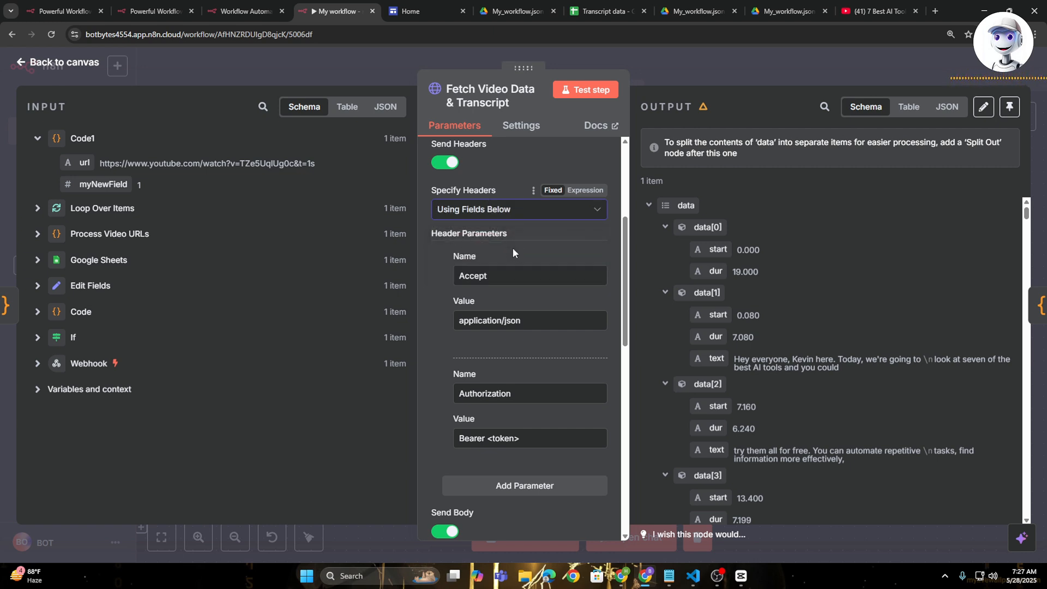
scroll(511, 271, down, 1)
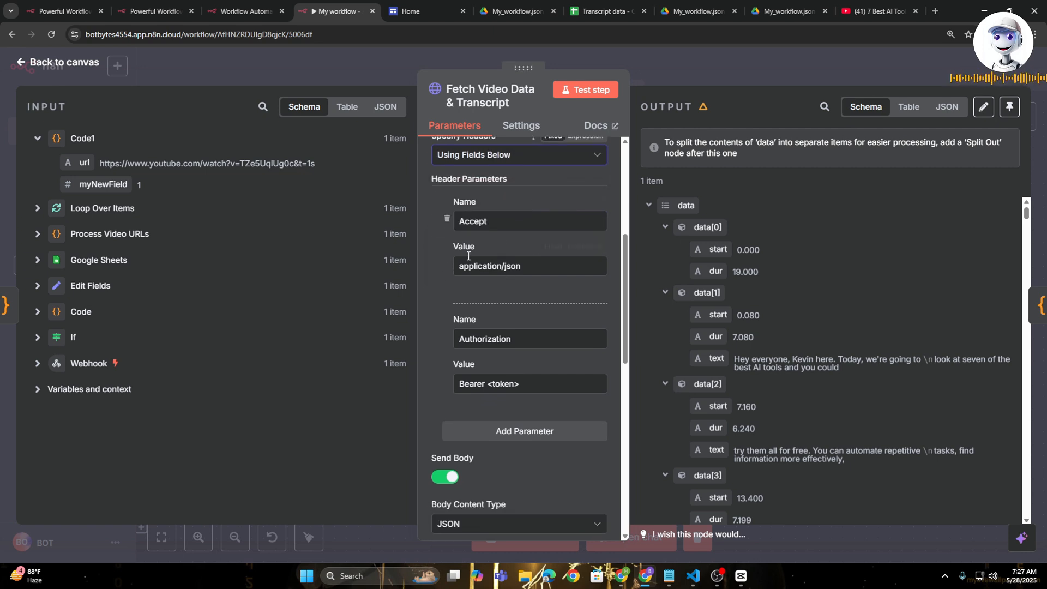
scroll(528, 268, down, 2)
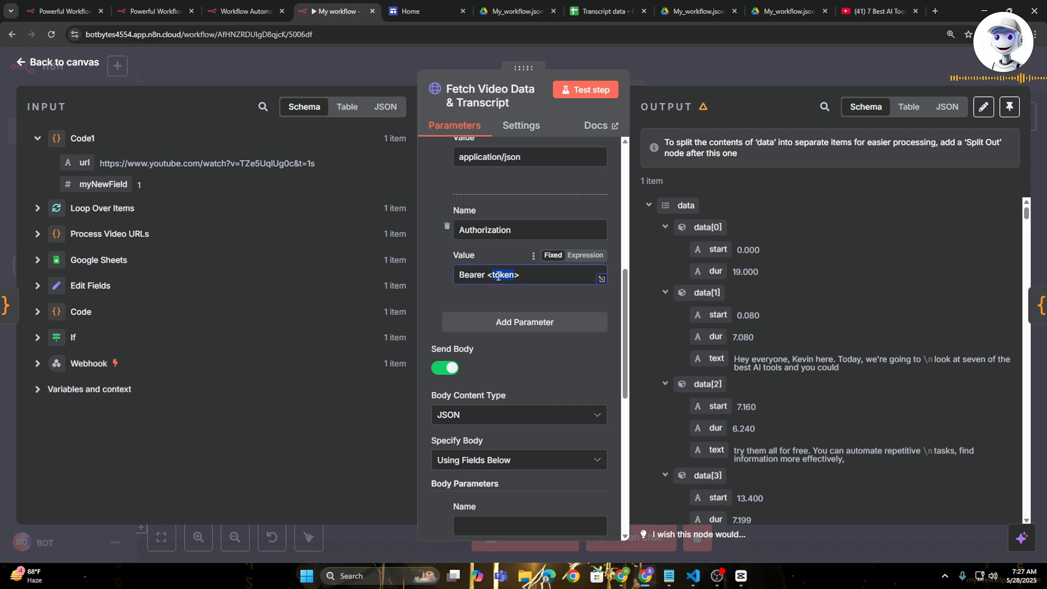
- Switch to Apify and create a personal API token with the description "botbytess" in the API & Integrations settings
key(alt+Tab)
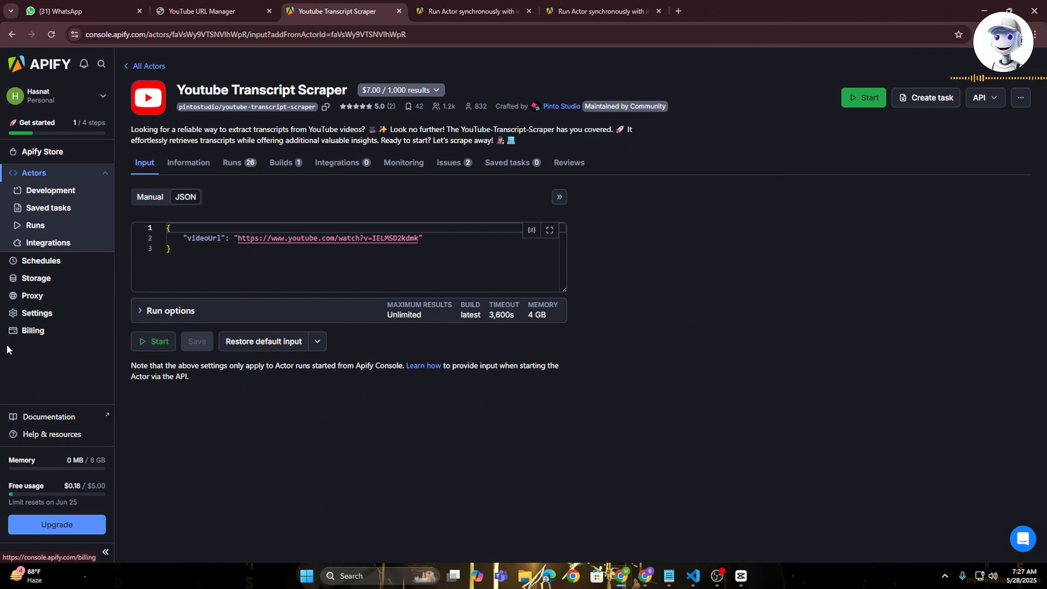
click(31, 318)
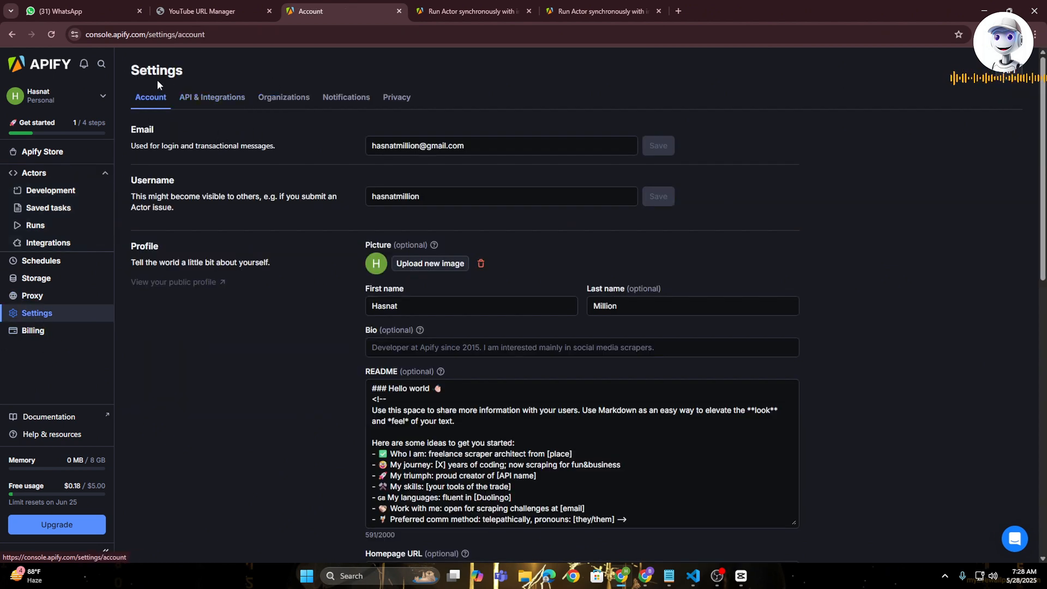
click(199, 99)
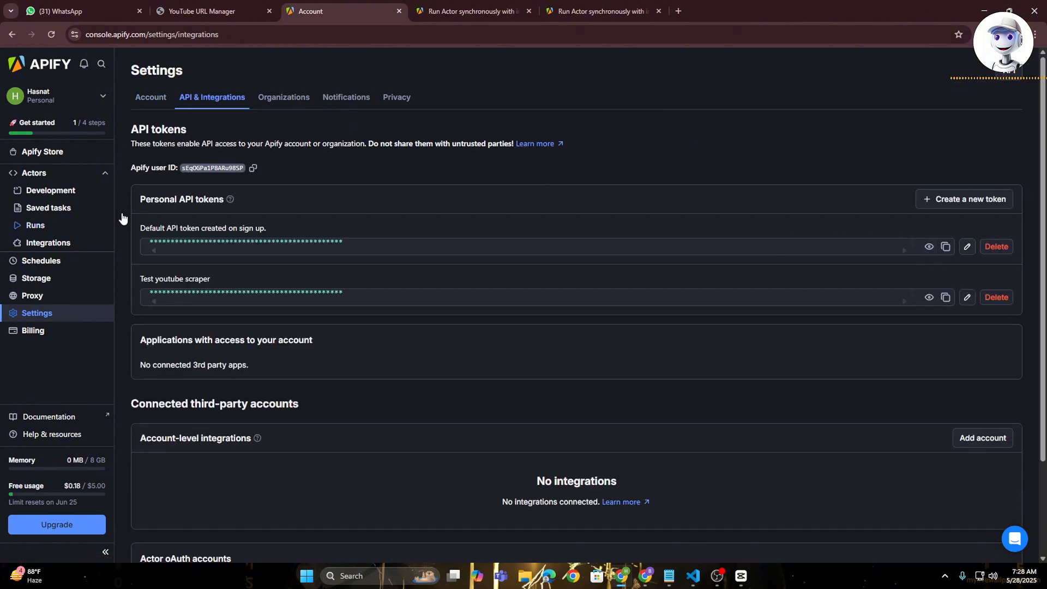
click(957, 200)
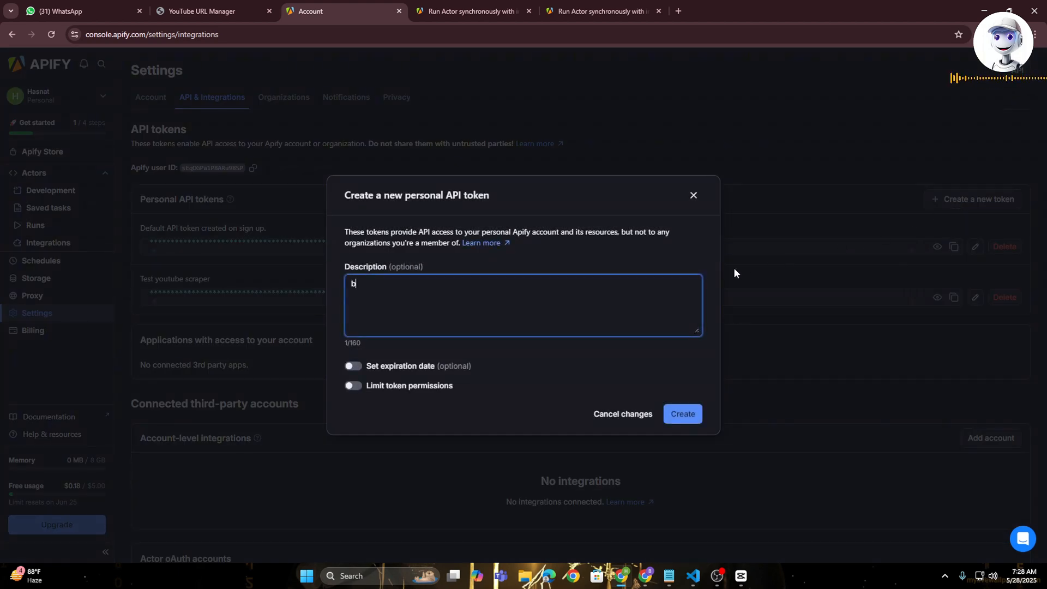
text(botbytess)
click(682, 414)
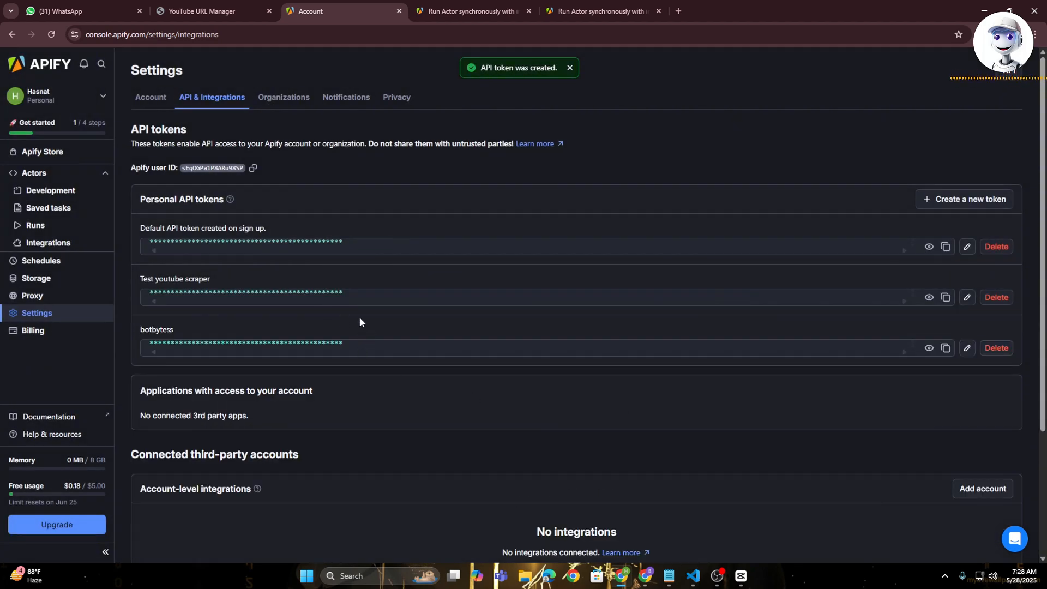
- Copy the botbytess API token and paste it over the <token> placeholder in the Authorization header of n8n's Fetch Video Data & Transcript node
click(945, 349)
key(alt+Tab)
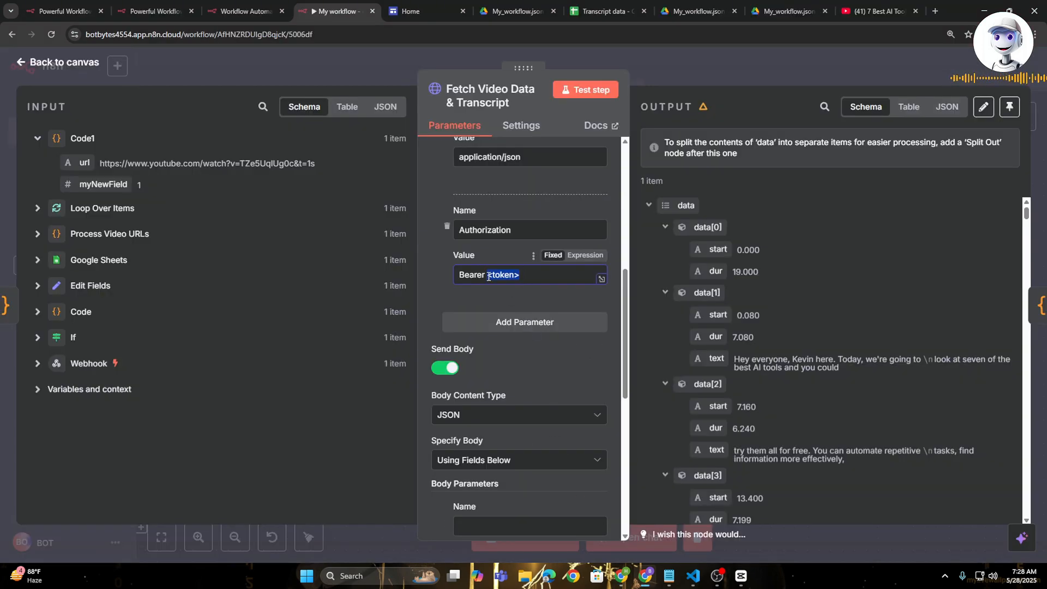
key(ctrl+v)
- Keep the body content type as JSON and set Specify Body to Using JSON for the request
scroll(529, 339, down, 2)
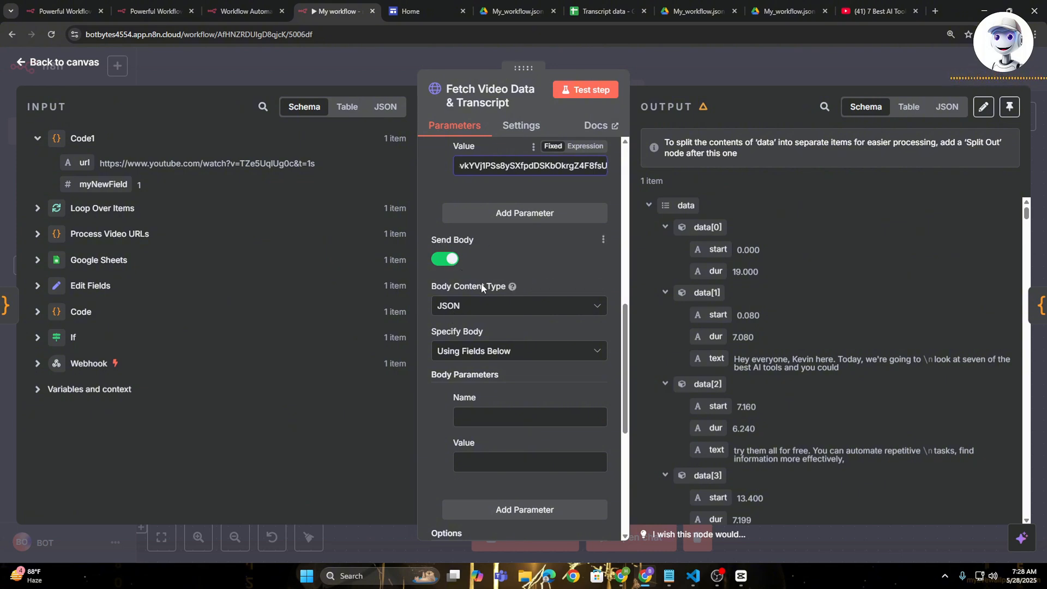
click(510, 305)
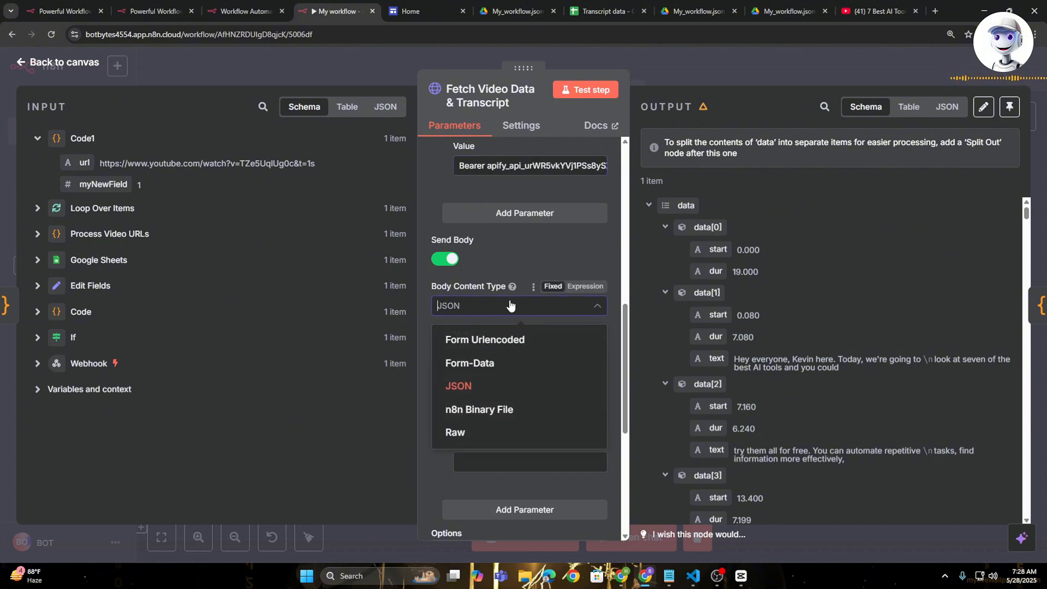
click(540, 387)
scroll(486, 294, down, 1)
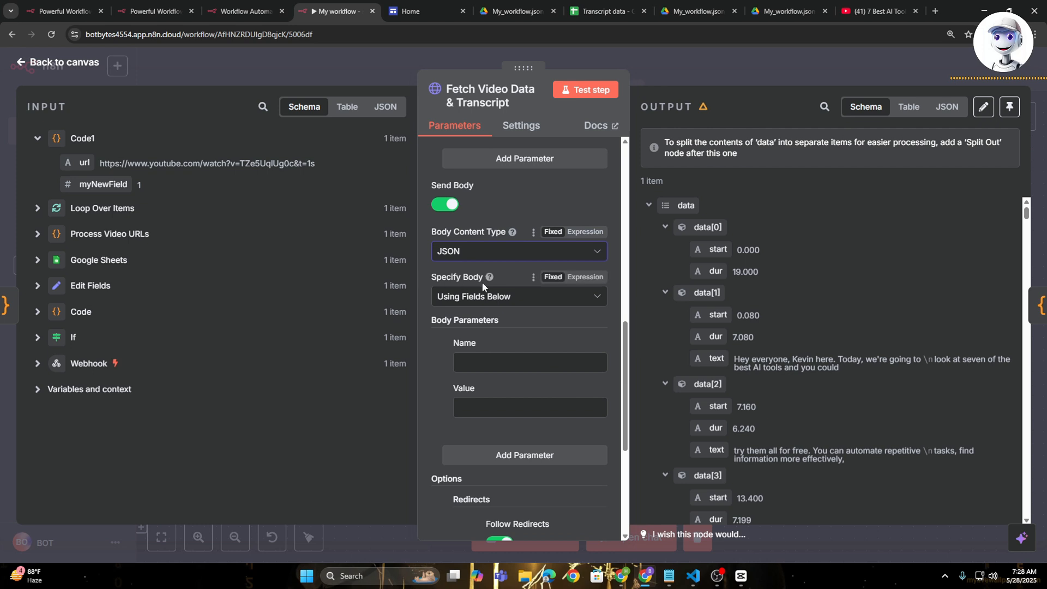
click(529, 306)
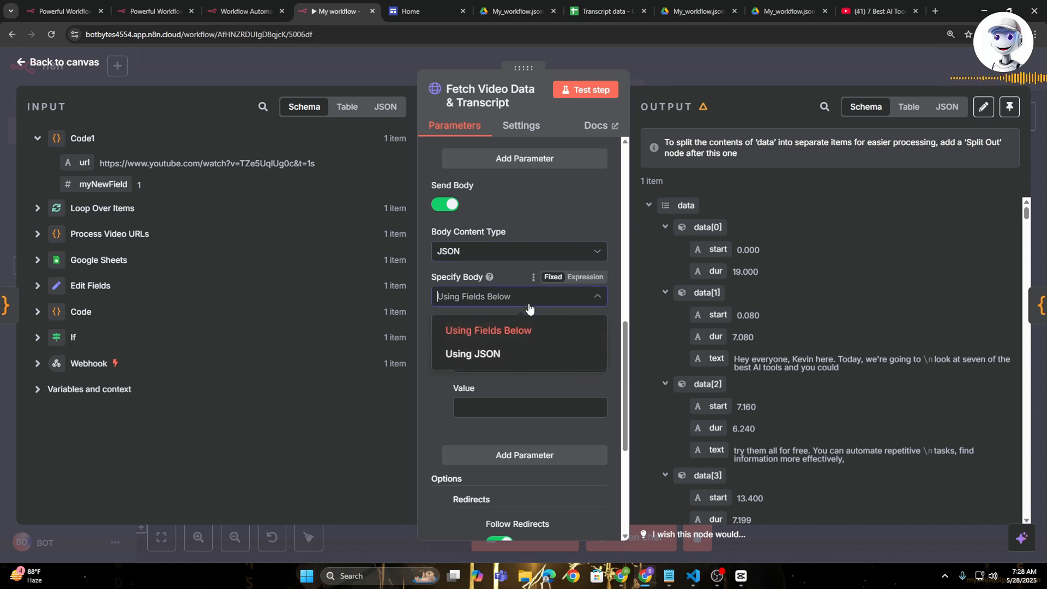
click(528, 349)
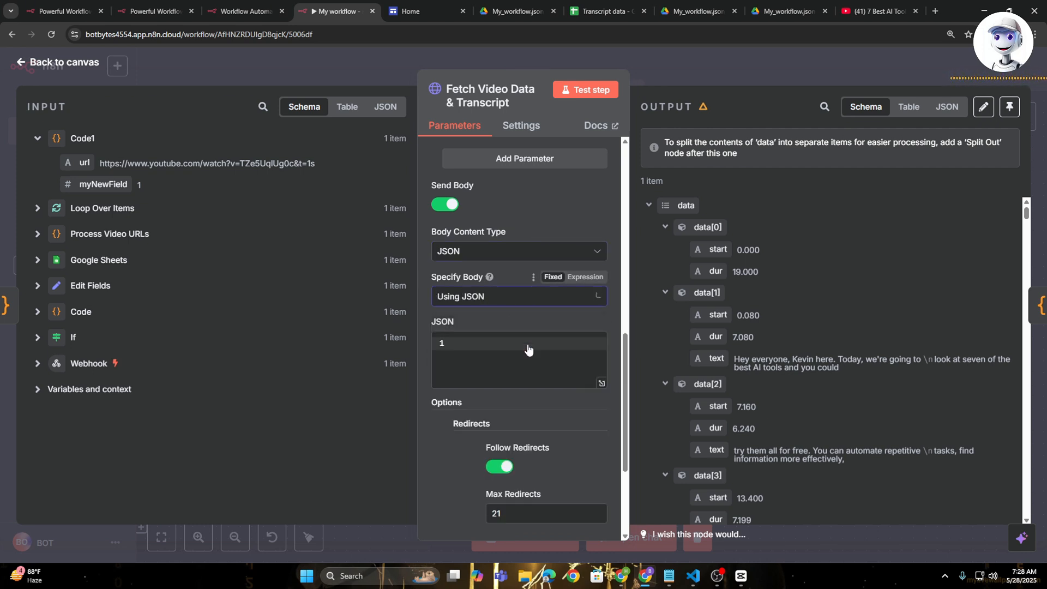
click(471, 348)
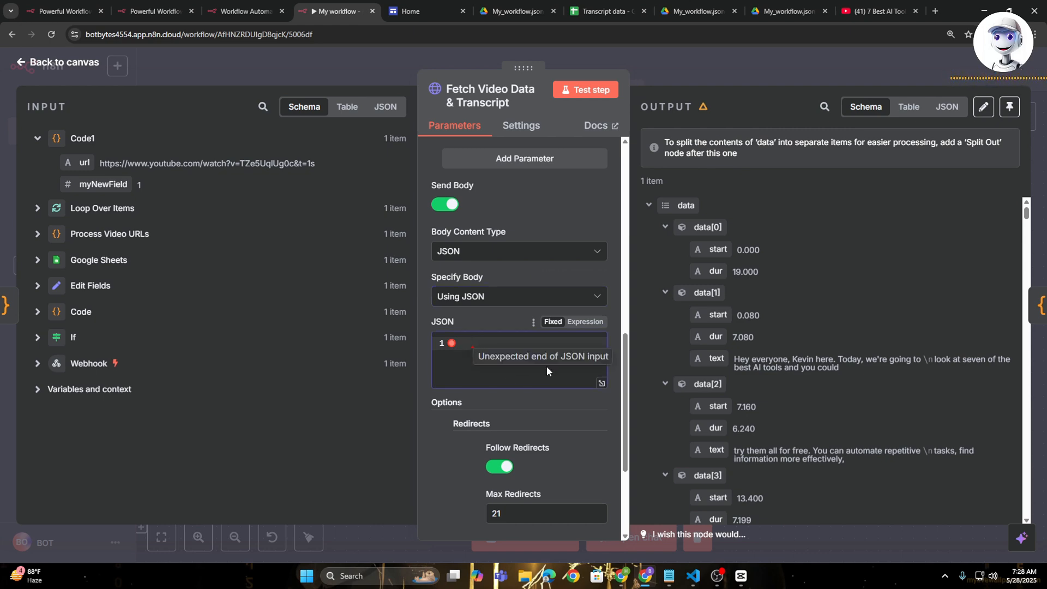
- Copy the Youtube Transcript Scraper's JSON input from Apify and paste it into the JSON body of the n8n node
click(625, 576)
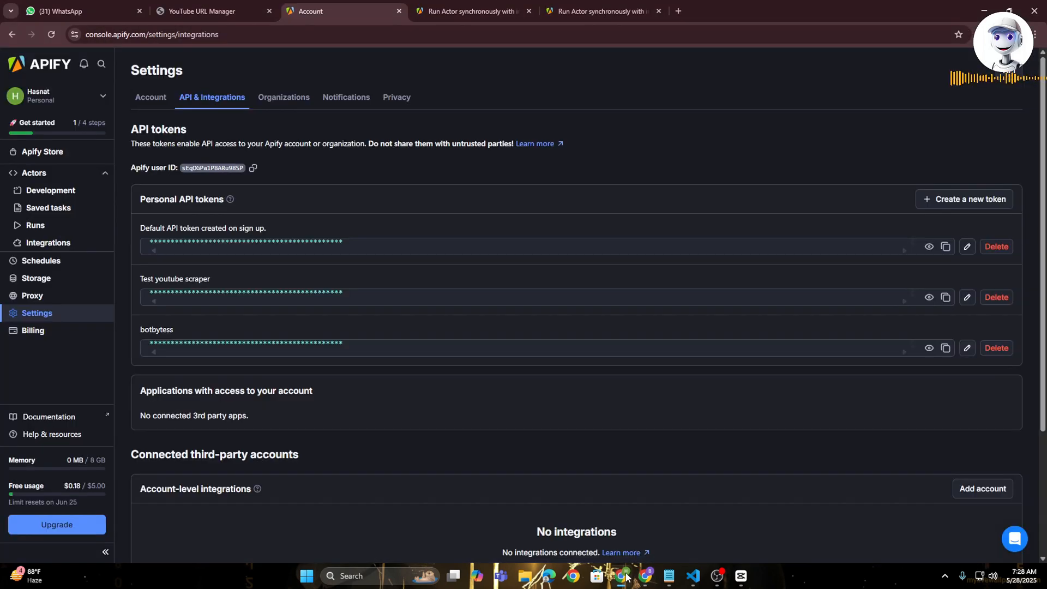
click(67, 173)
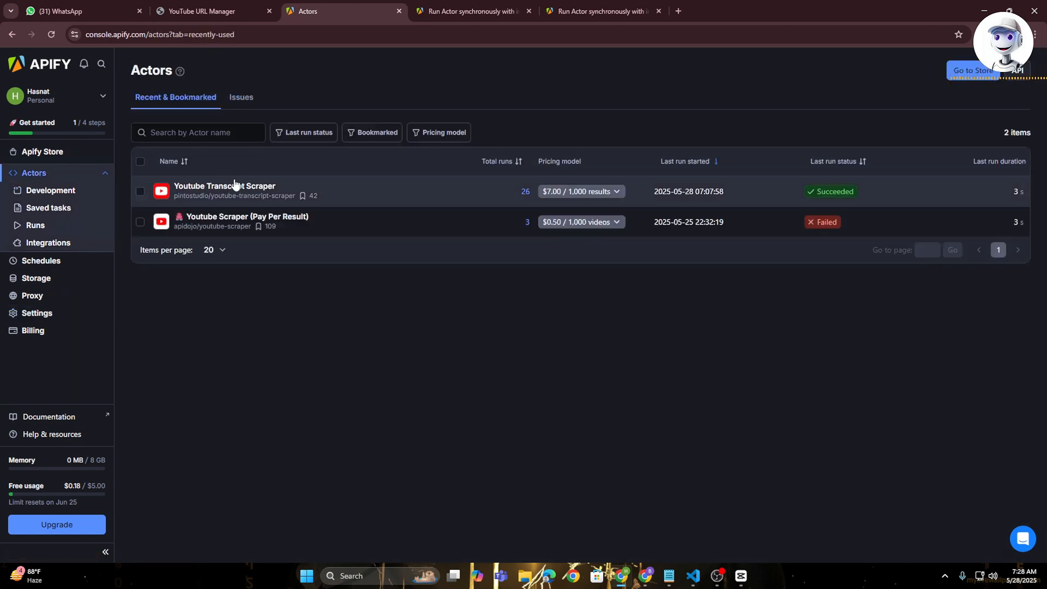
click(233, 187)
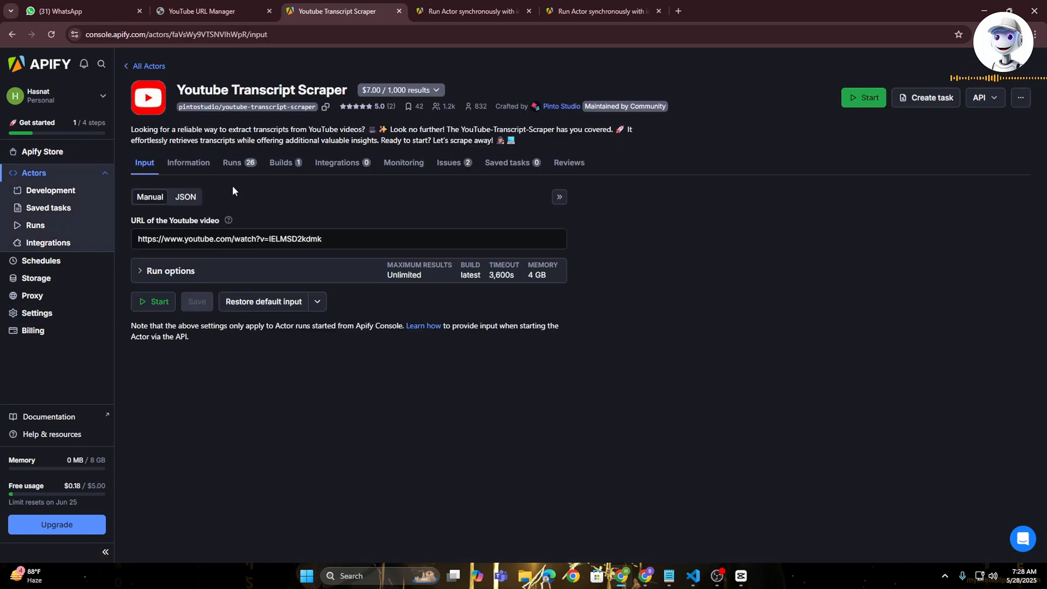
click(183, 200)
click(186, 262)
key(ctrl+a)
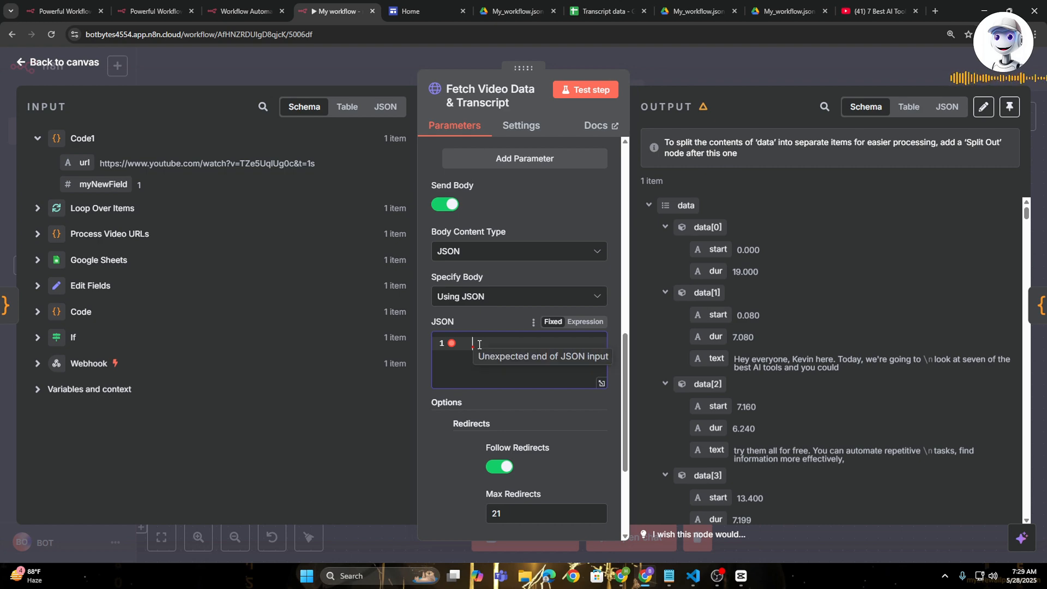
text({     "videoUrl": "https://www.youtube.com/watch?v=IELMSD2kdmk" })
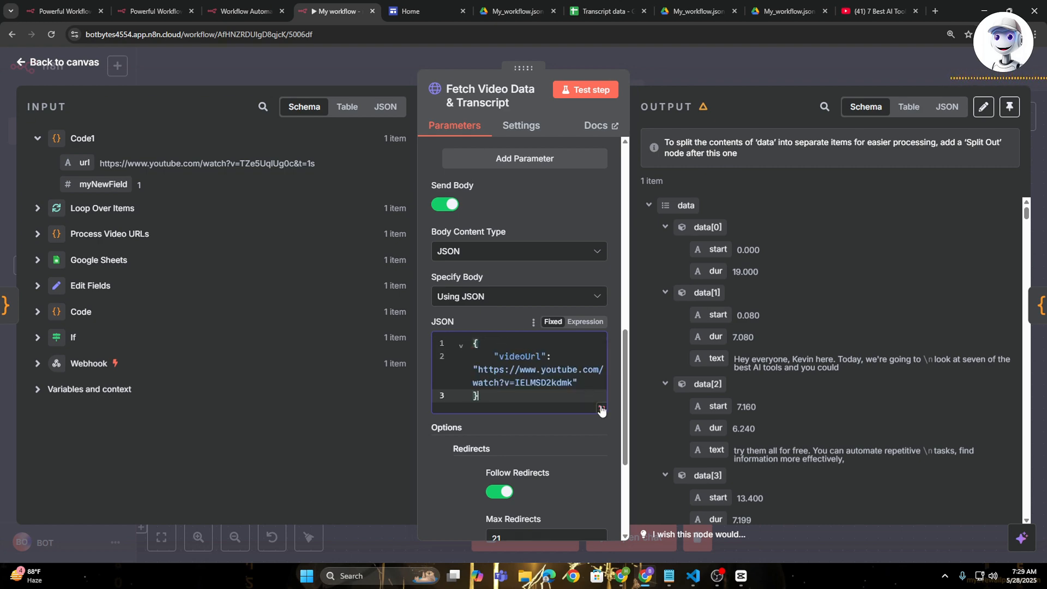
click(601, 409)
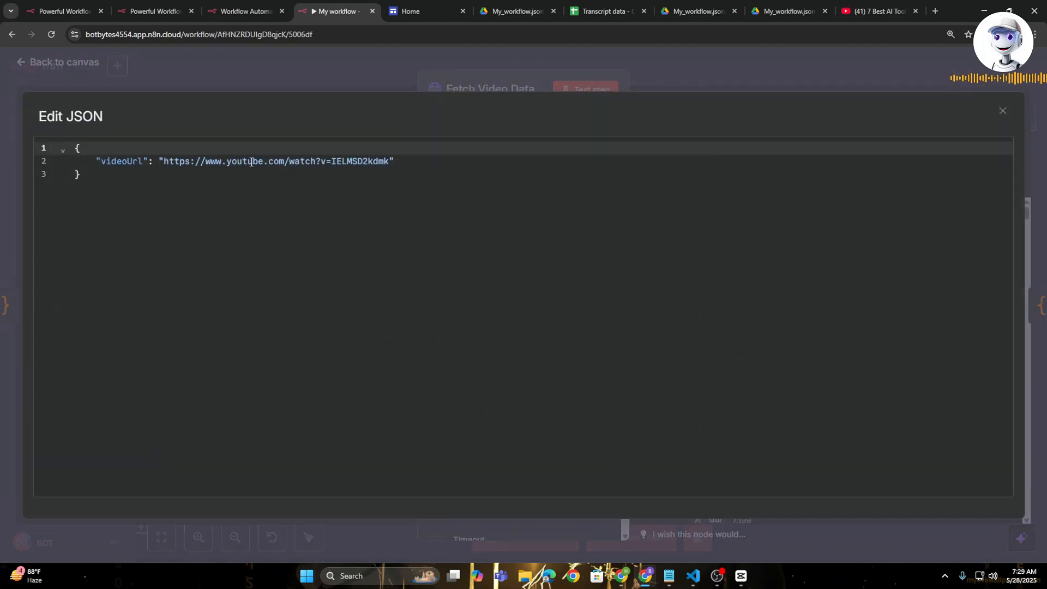
click(1003, 111)
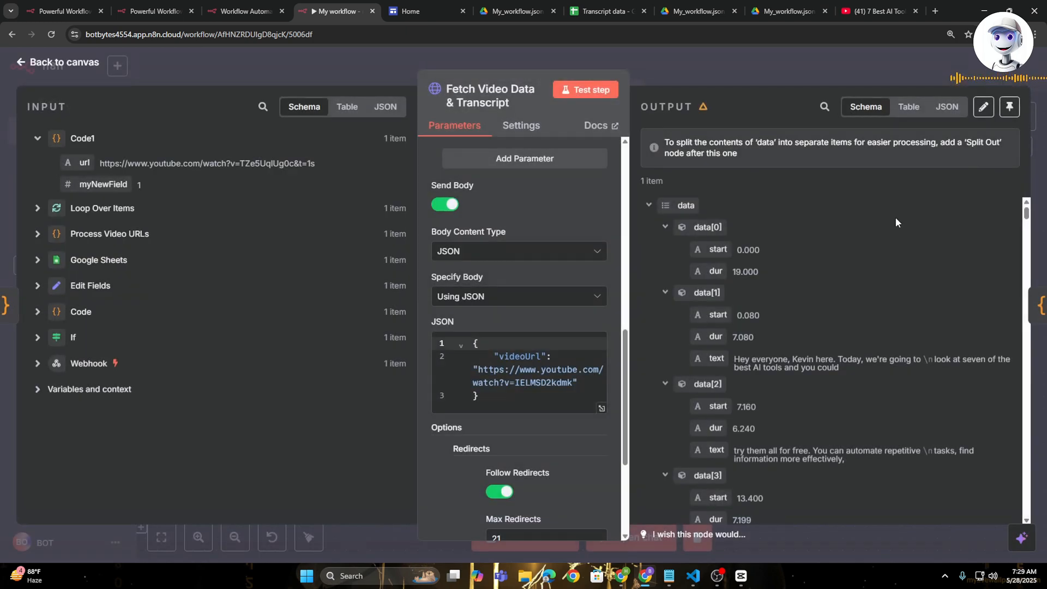
- Replace the sample link in the body's videoUrl value with the expression {{ $json.url }} from the Code1 node, inside the quotes
drag(572, 384, 478, 370)
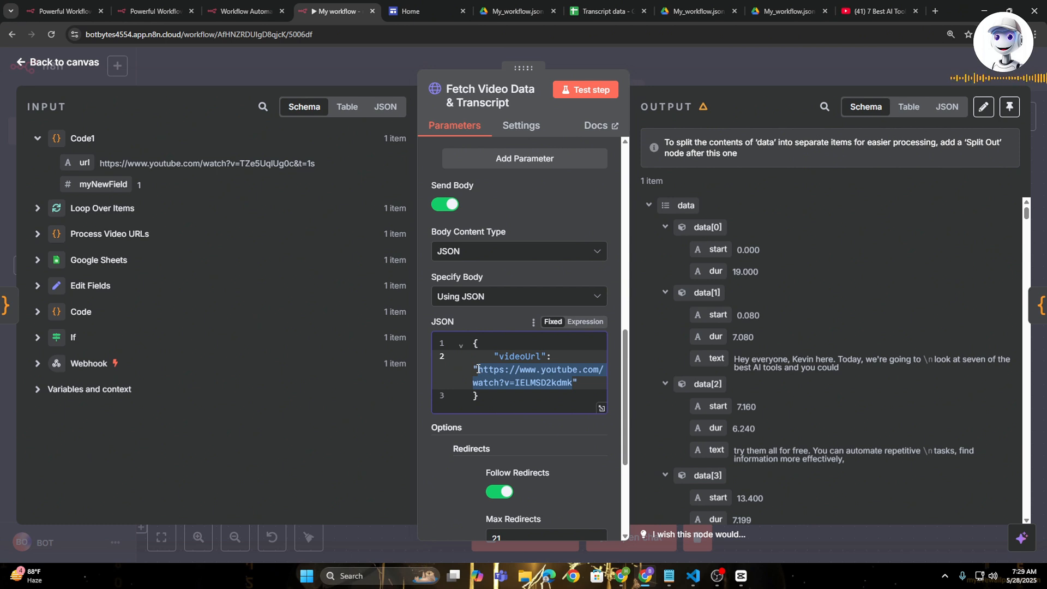
key(BackSpace)
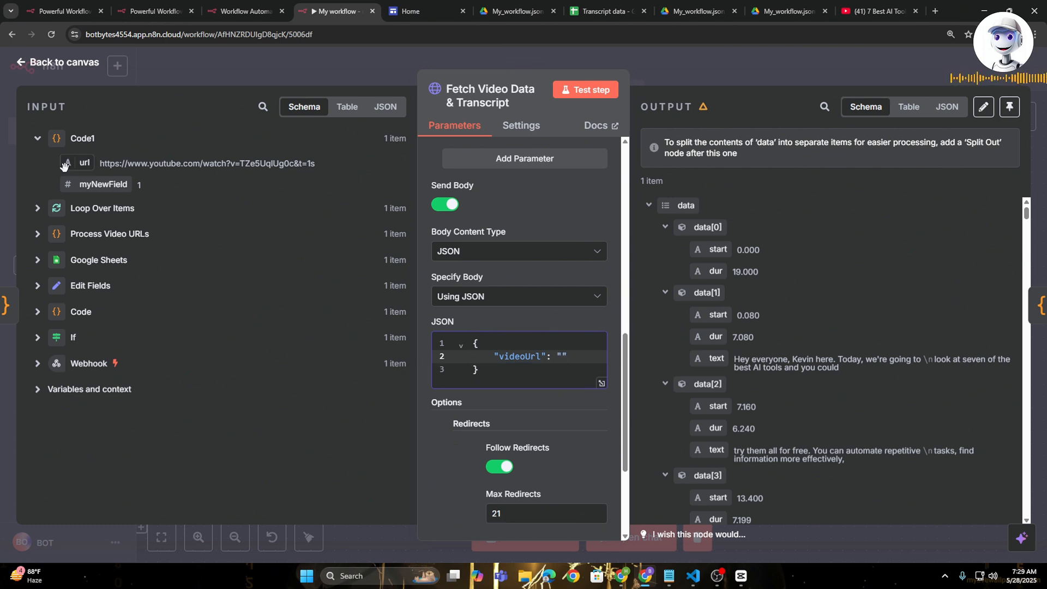
drag(83, 163, 563, 357)
click(601, 373)
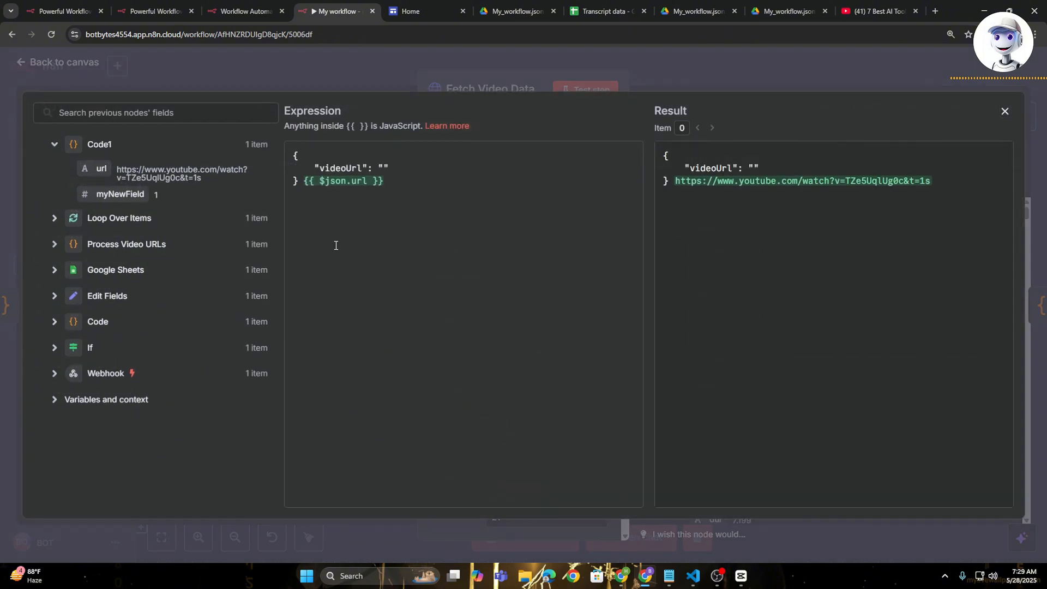
drag(385, 182, 300, 183)
key(ctrl+c)
key(BackSpace)
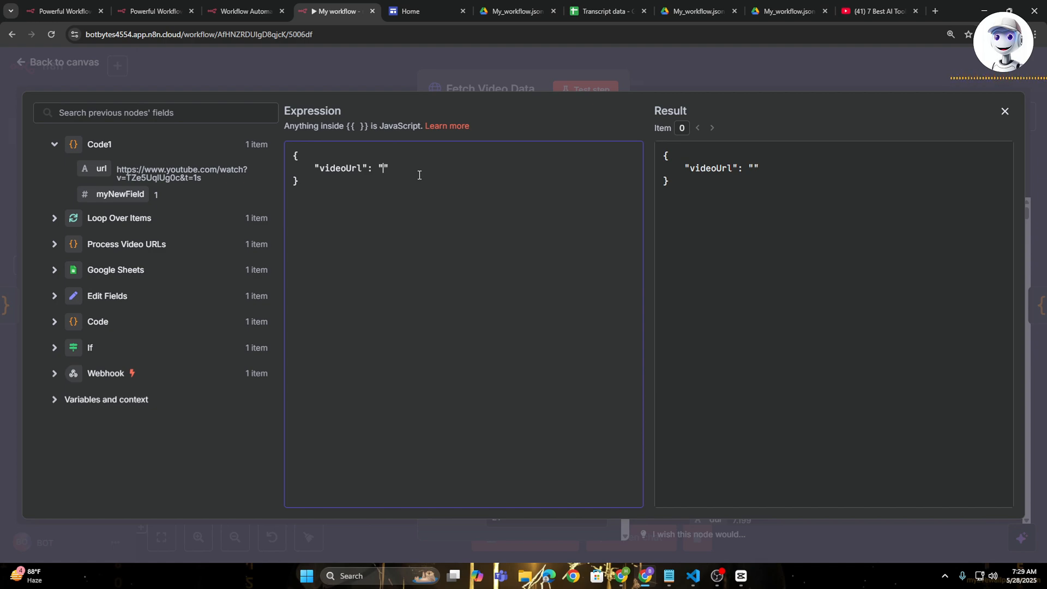
key(ctrl+v)
click(699, 64)
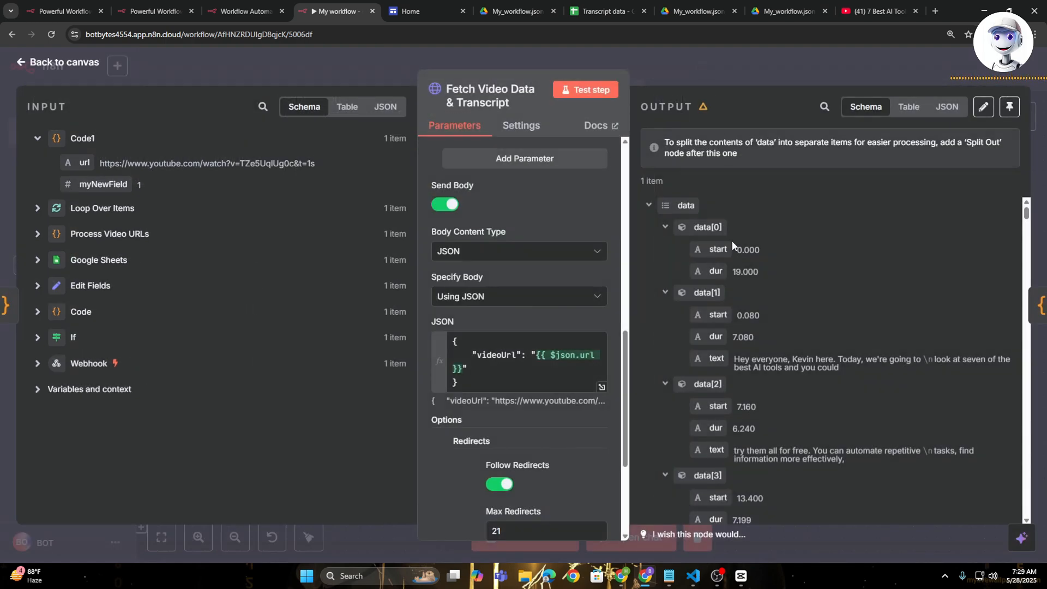
- Review the node's redirect and timeout options and examine its transcript output in the Schema and JSON views
scroll(446, 329, down, 3)
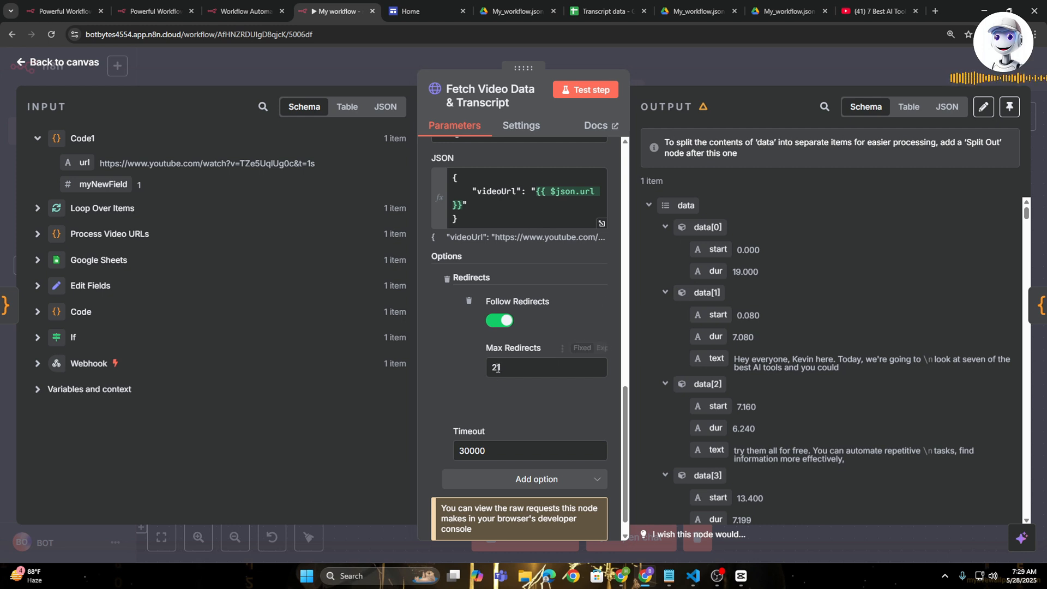
scroll(484, 373, down, 1)
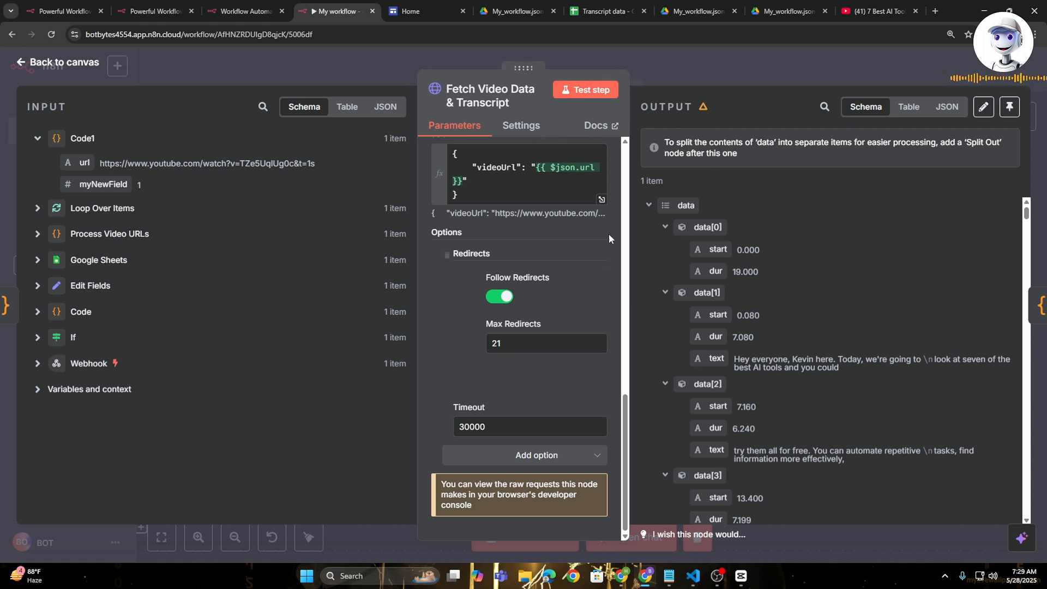
scroll(738, 202, down, 6)
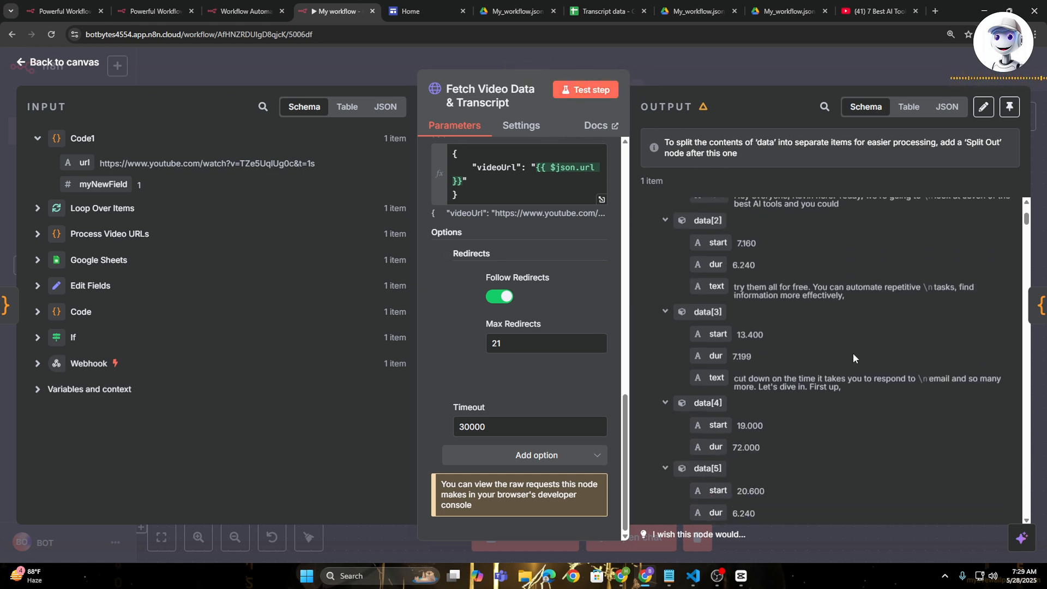
scroll(834, 379, down, 4)
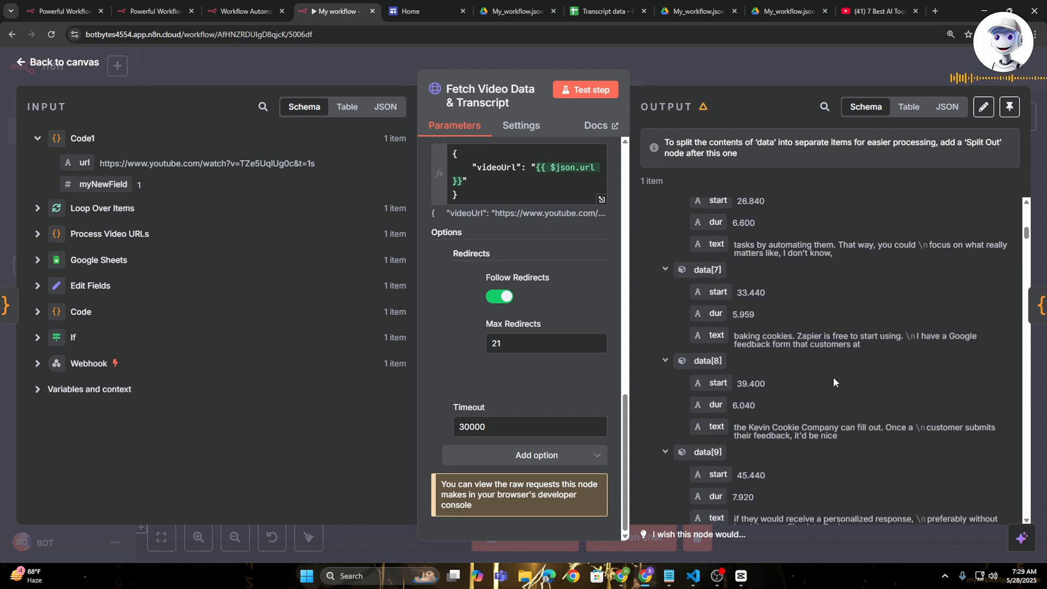
click(947, 107)
scroll(736, 321, down, 10)
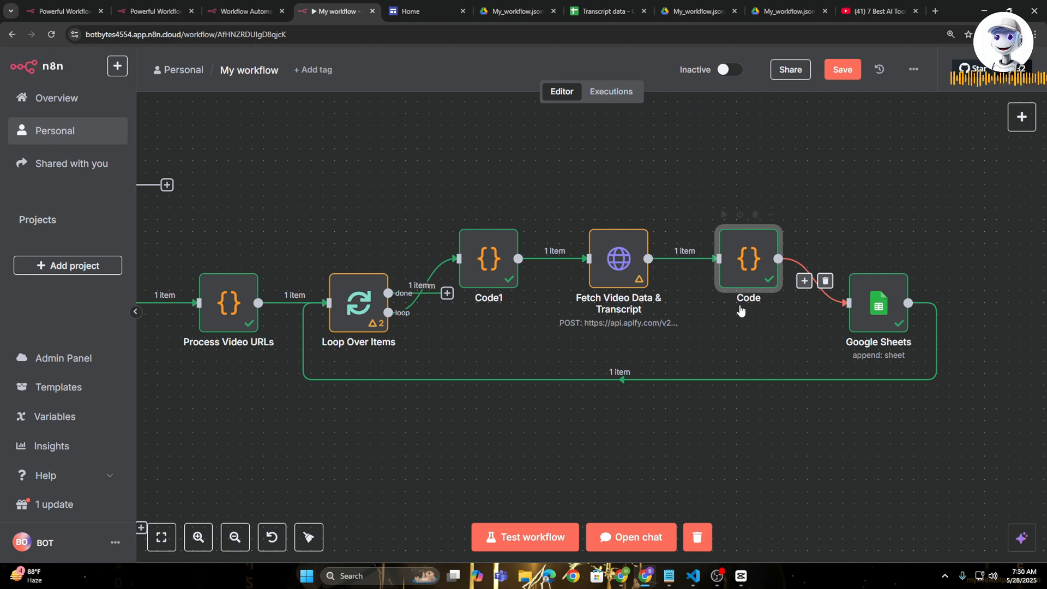
- Examine the Code node's JavaScript, the transcript segments it receives, and the joined paragraph output
double_click(734, 274)
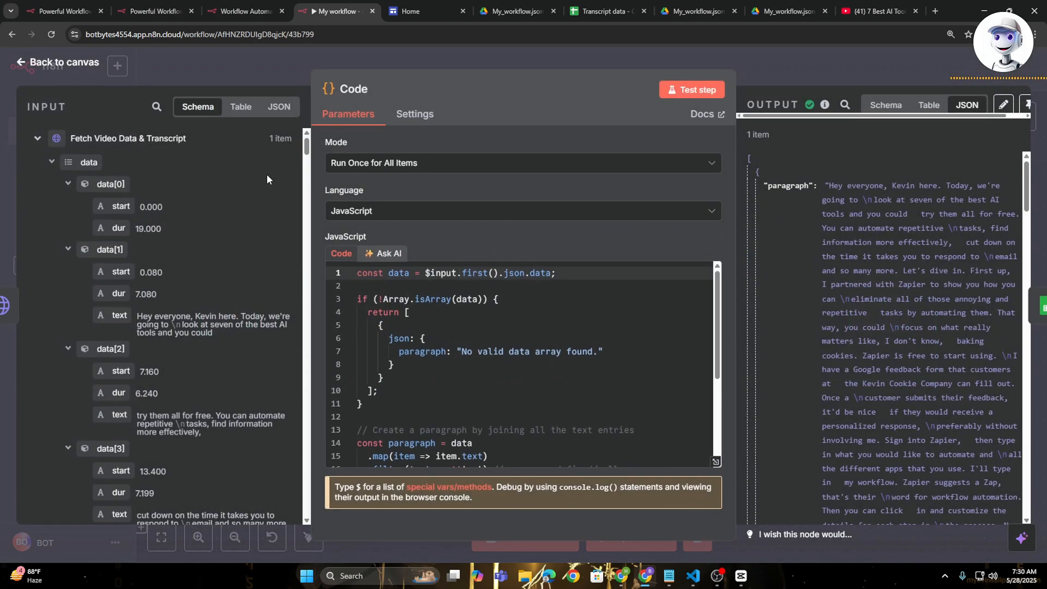
scroll(202, 274, down, 3)
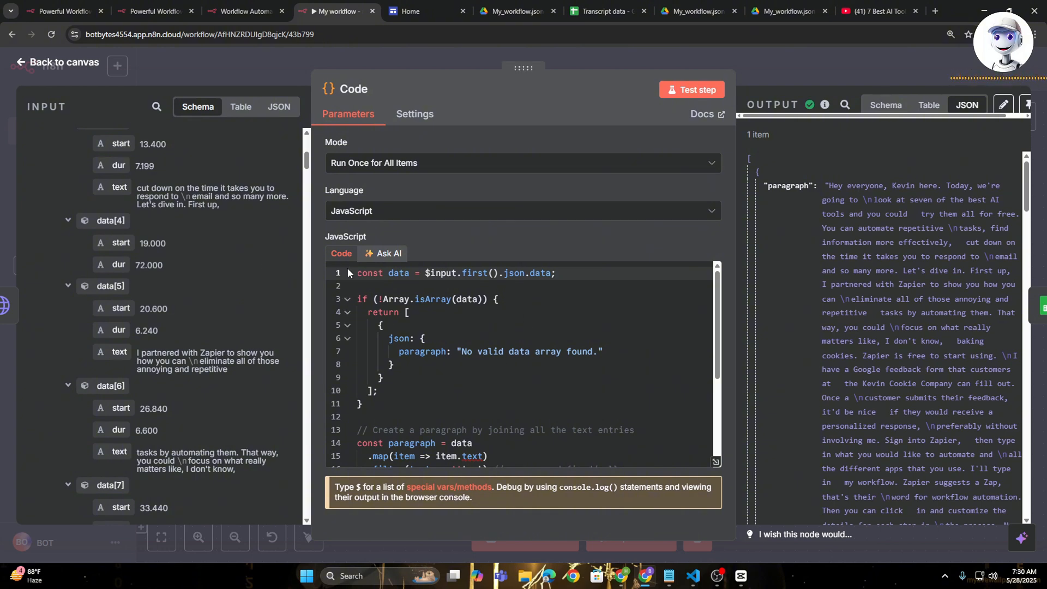
scroll(503, 458, down, 3)
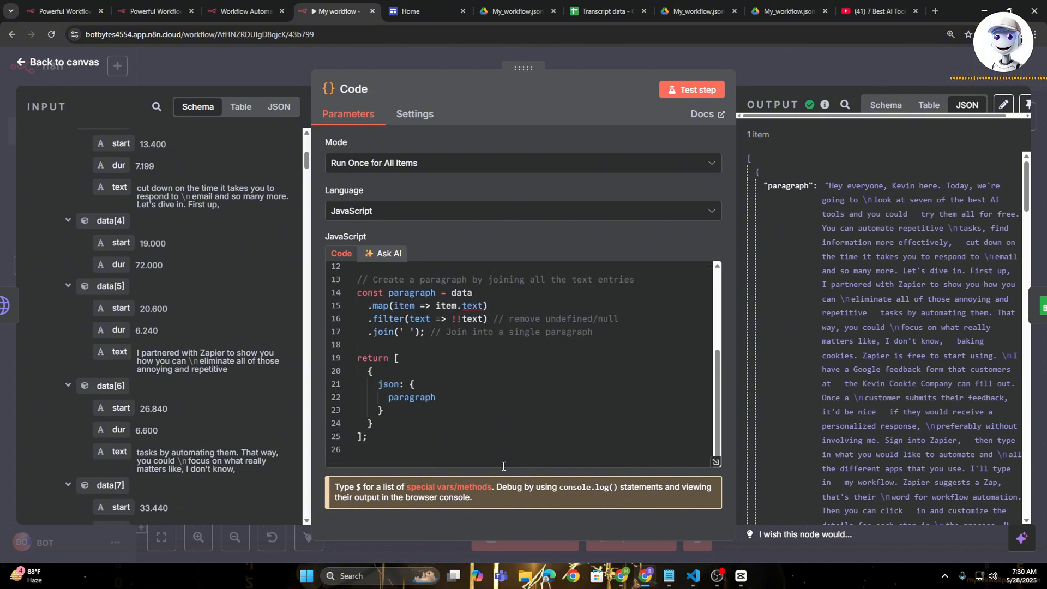
click(404, 449)
scroll(148, 240, down, 5)
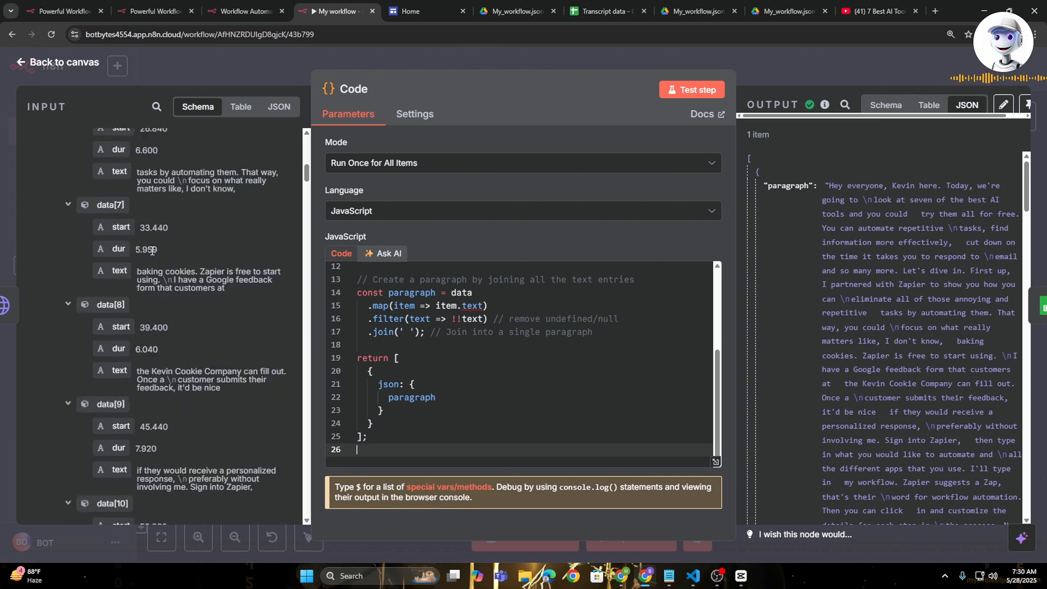
scroll(152, 250, down, 3)
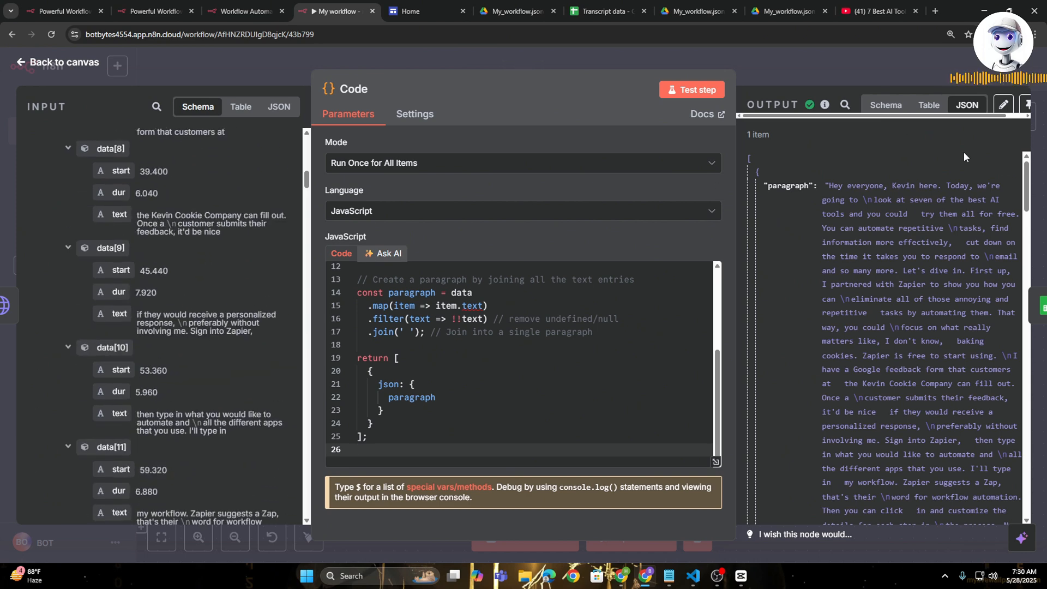
scroll(889, 268, down, 20)
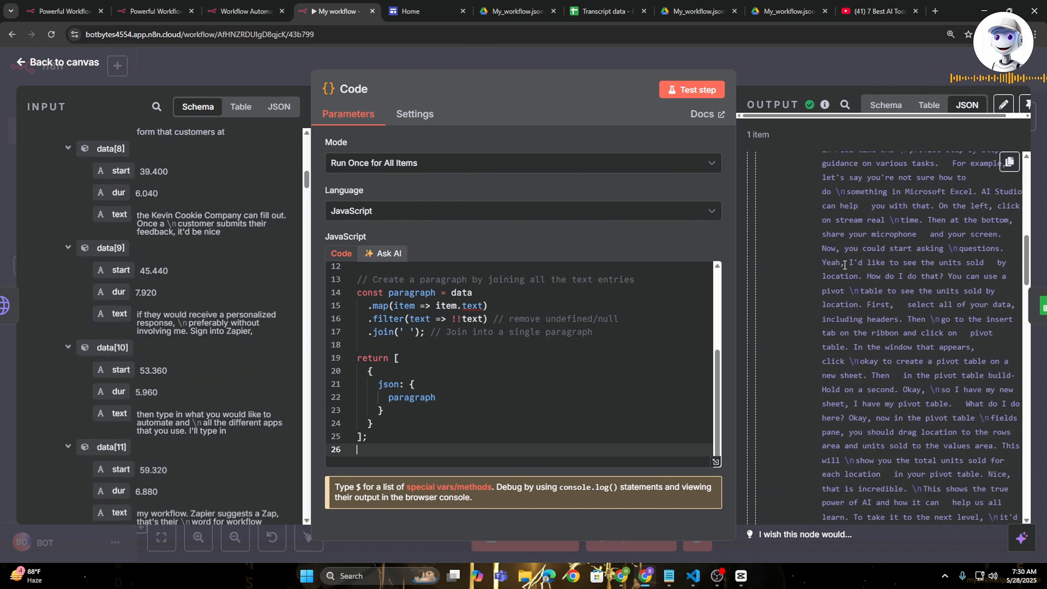
scroll(926, 348, down, 5)
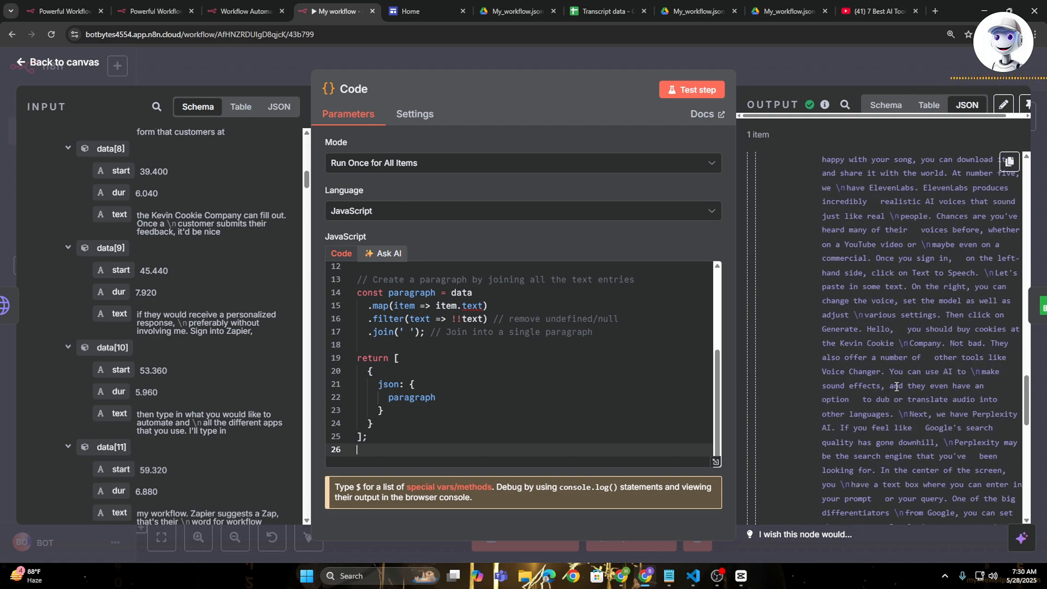
scroll(896, 386, down, 10)
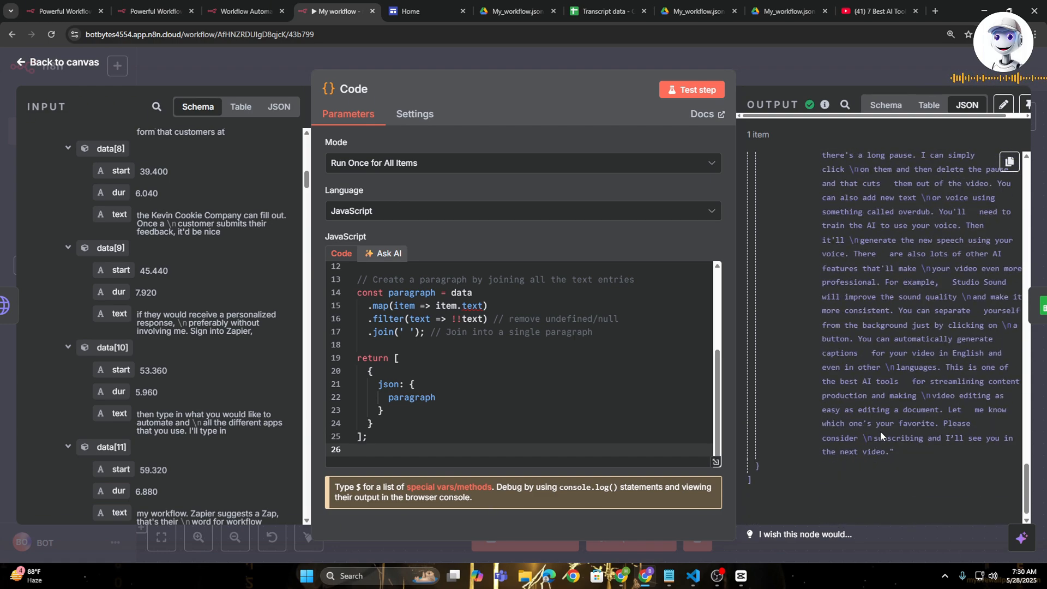
key(Escape)
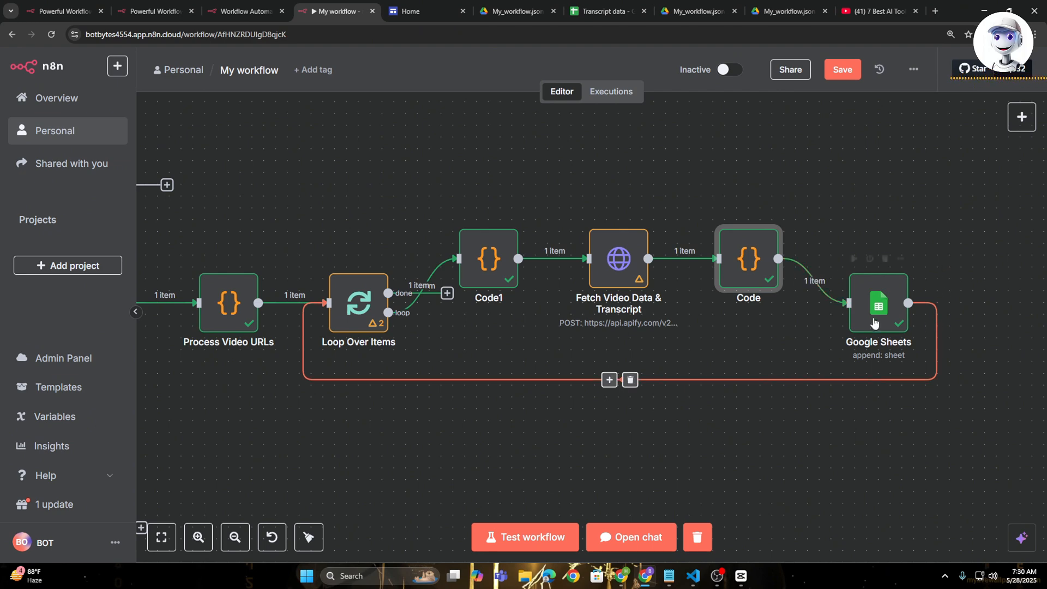
- Select Google Sheets account as the credential of the Google Sheets node and check its connection details
double_click(874, 306)
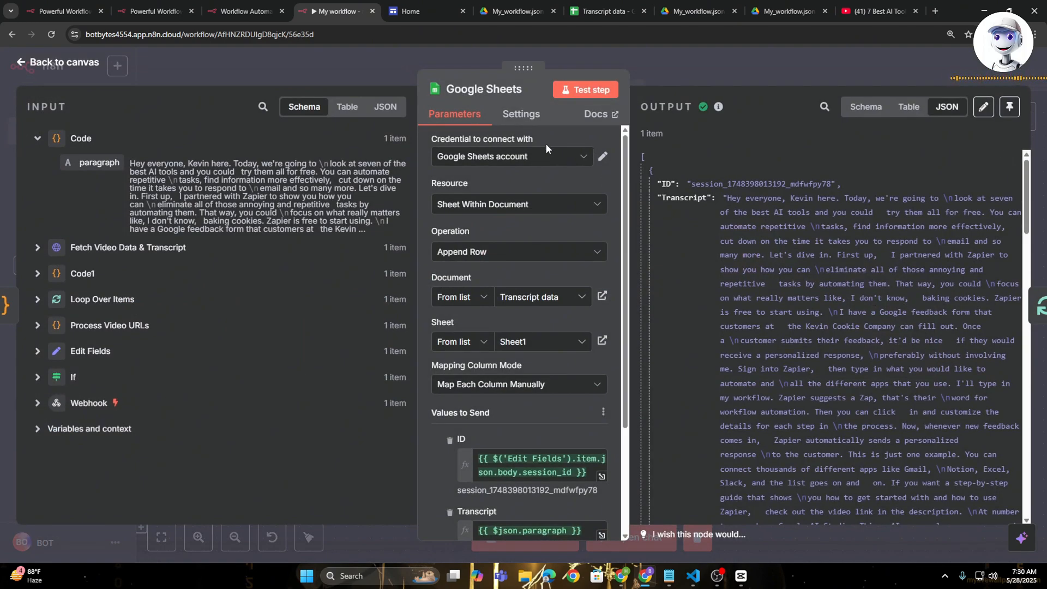
click(554, 159)
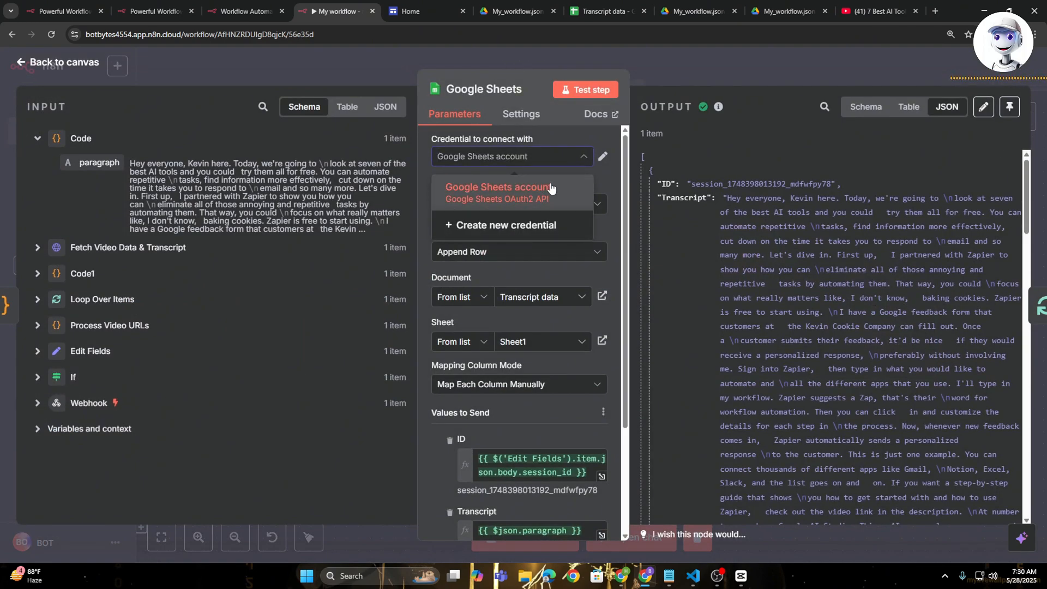
click(552, 189)
click(602, 160)
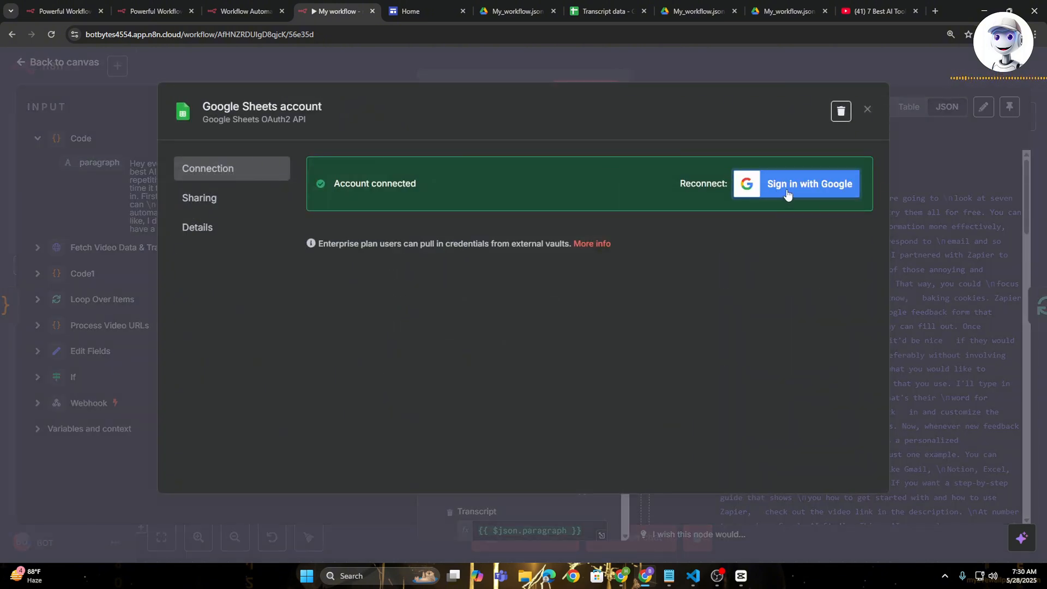
click(699, 65)
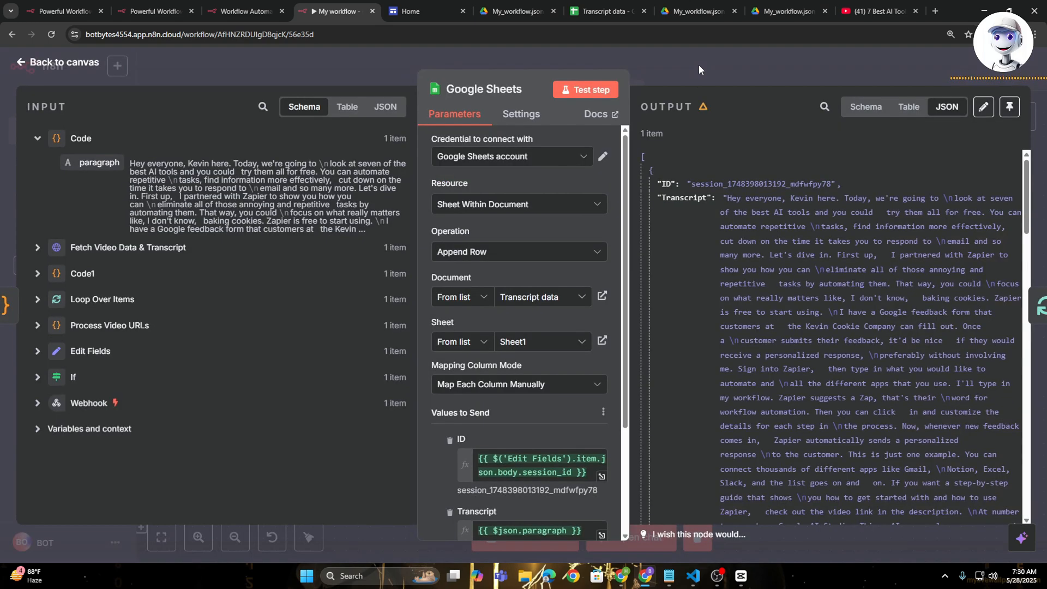
- Set the Google Sheets node to Append Row in the Transcript data document, on Sheet1
click(539, 256)
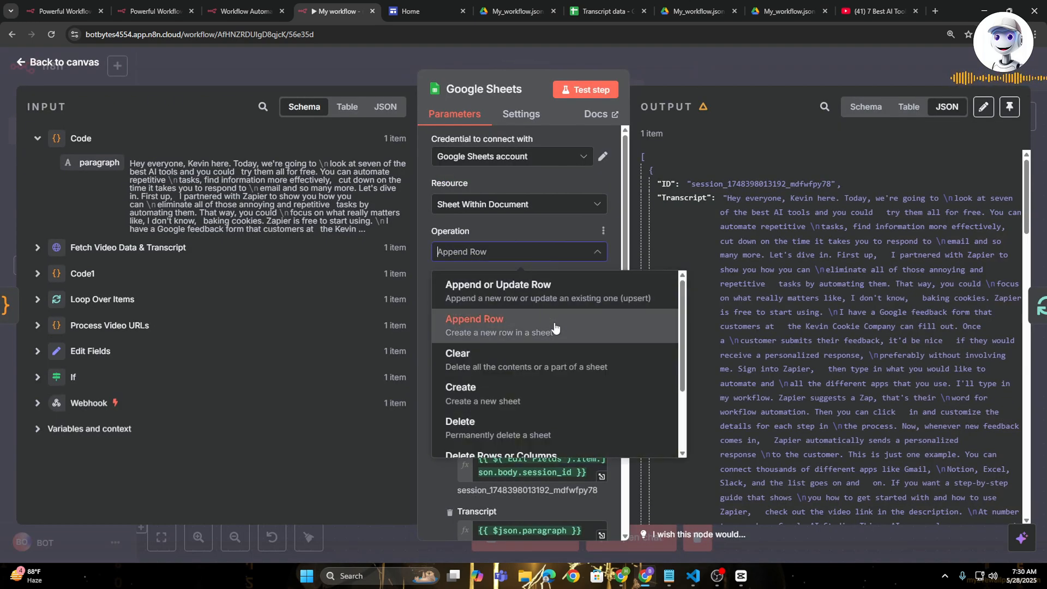
click(491, 325)
scroll(546, 246, down, 2)
click(568, 187)
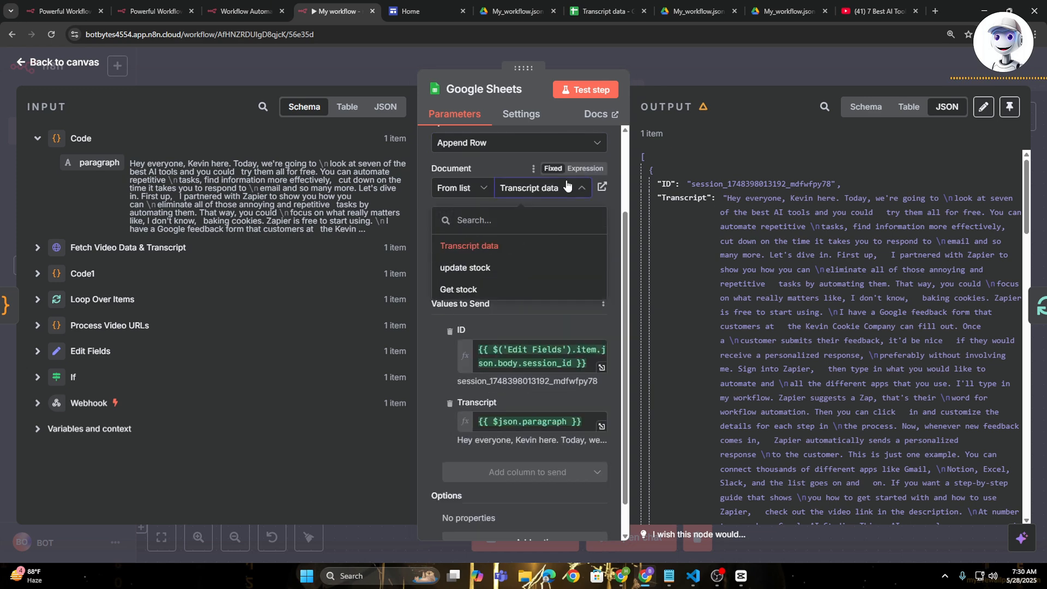
click(544, 248)
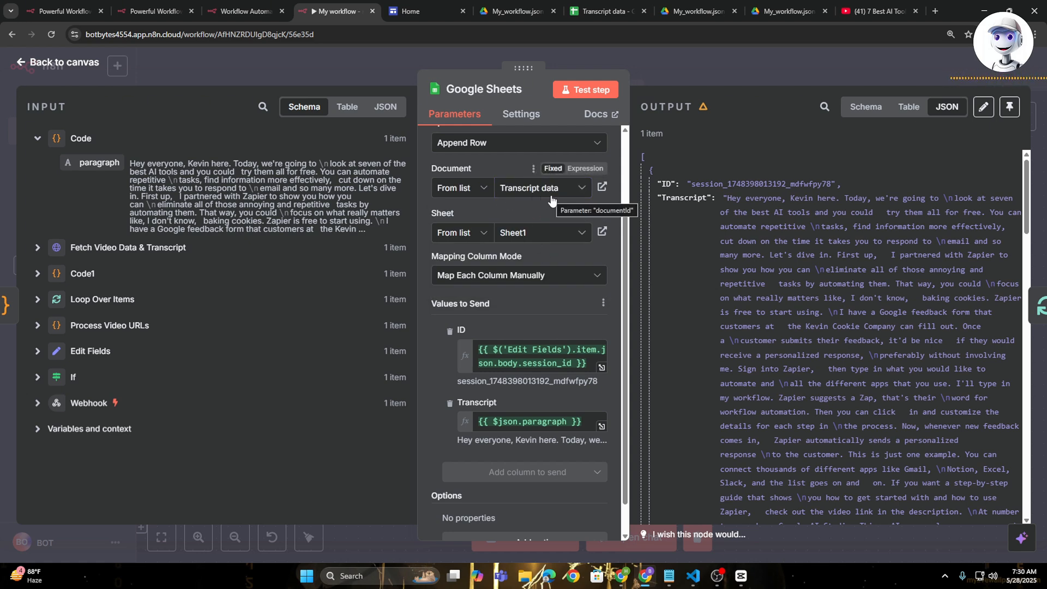
click(571, 235)
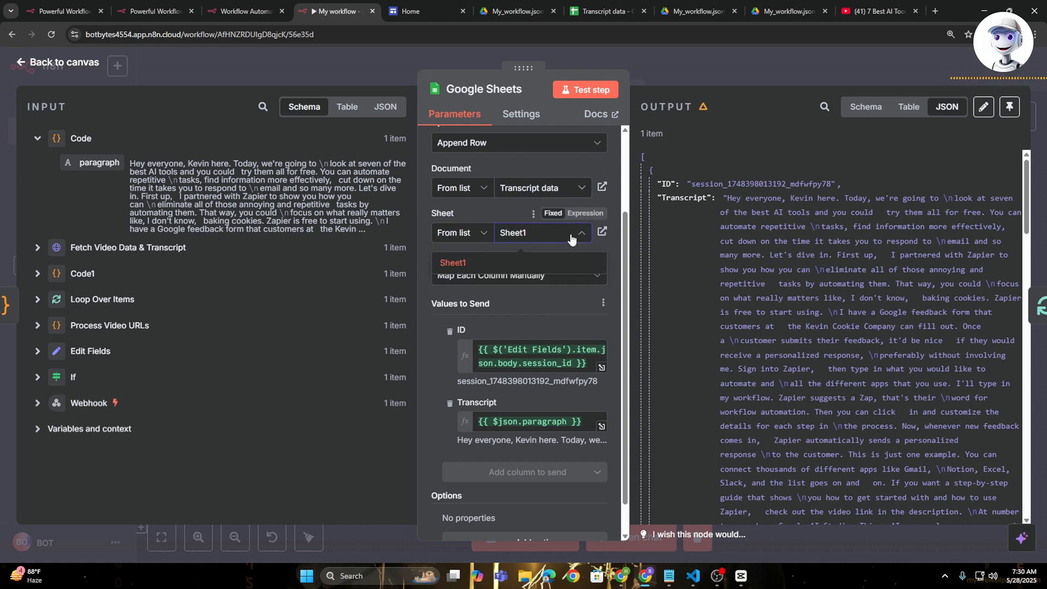
click(519, 260)
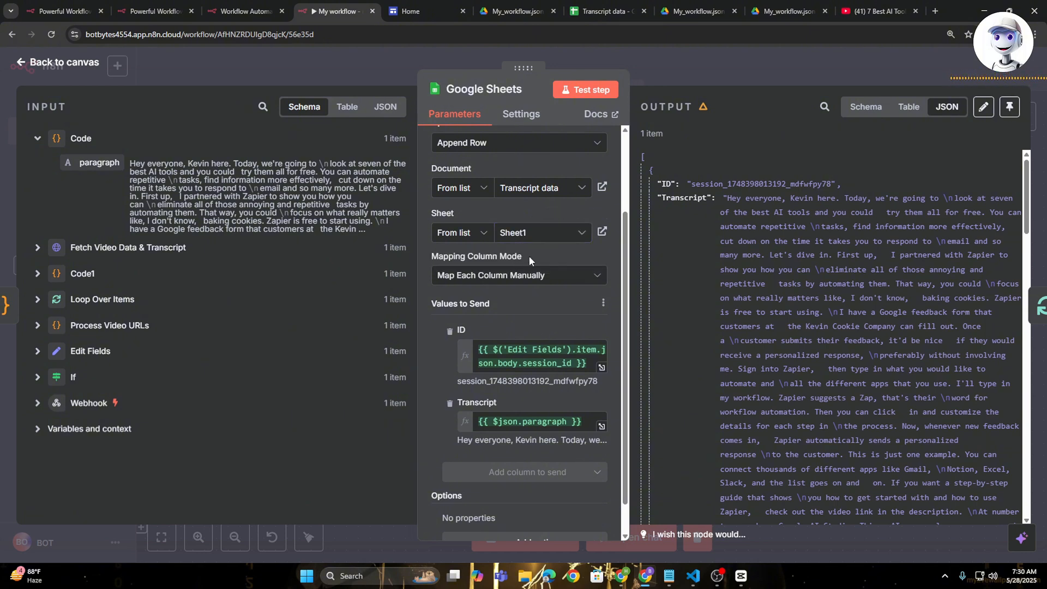
- Set the Mapping Column Mode of the Google Sheets node to Map Each Column Manually
scroll(534, 256, down, 1)
click(566, 241)
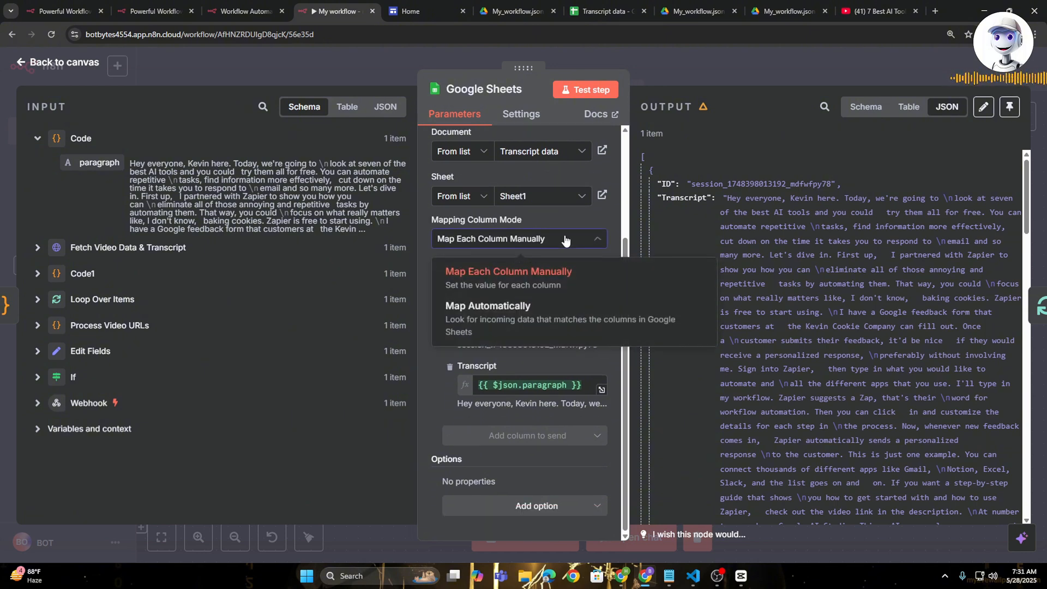
click(580, 280)
scroll(521, 278, down, 3)
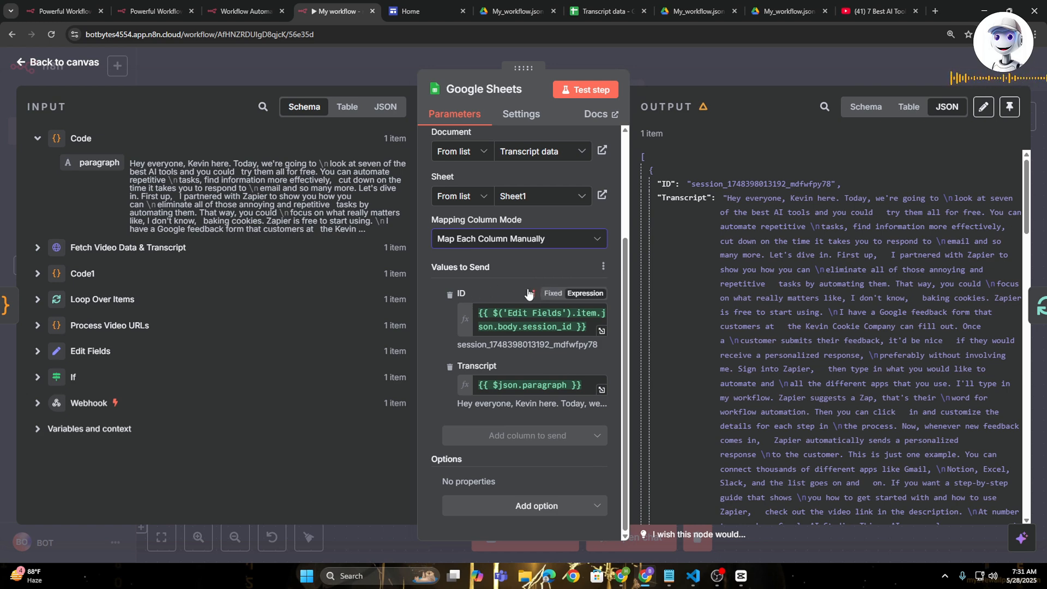
- Check the column headers in the Transcript data spreadsheet, and return to the n8n workflow
click(590, 6)
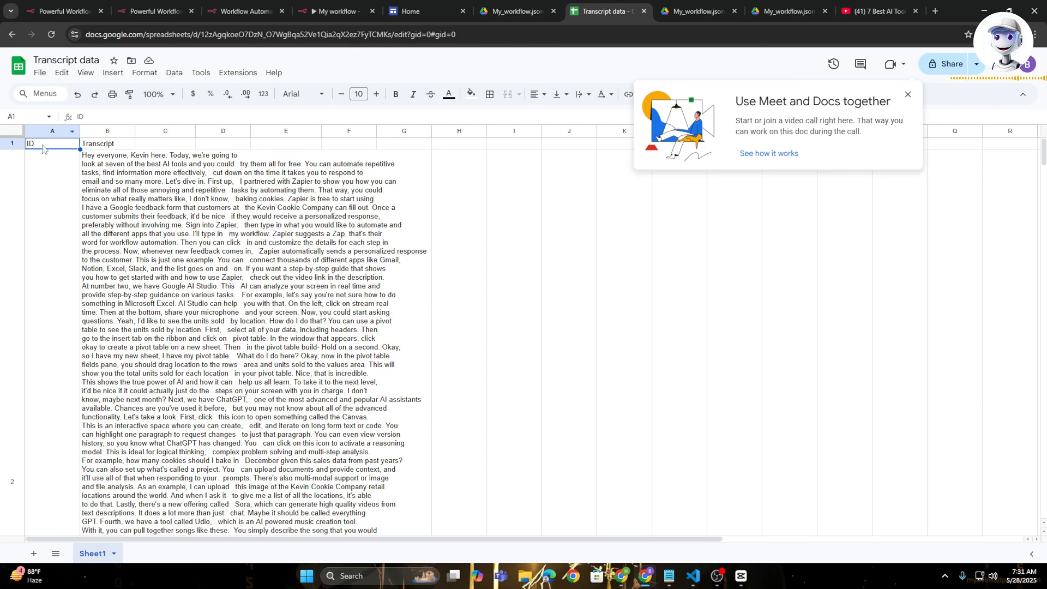
key(ctrl+plus)
key(ctrl+plus)
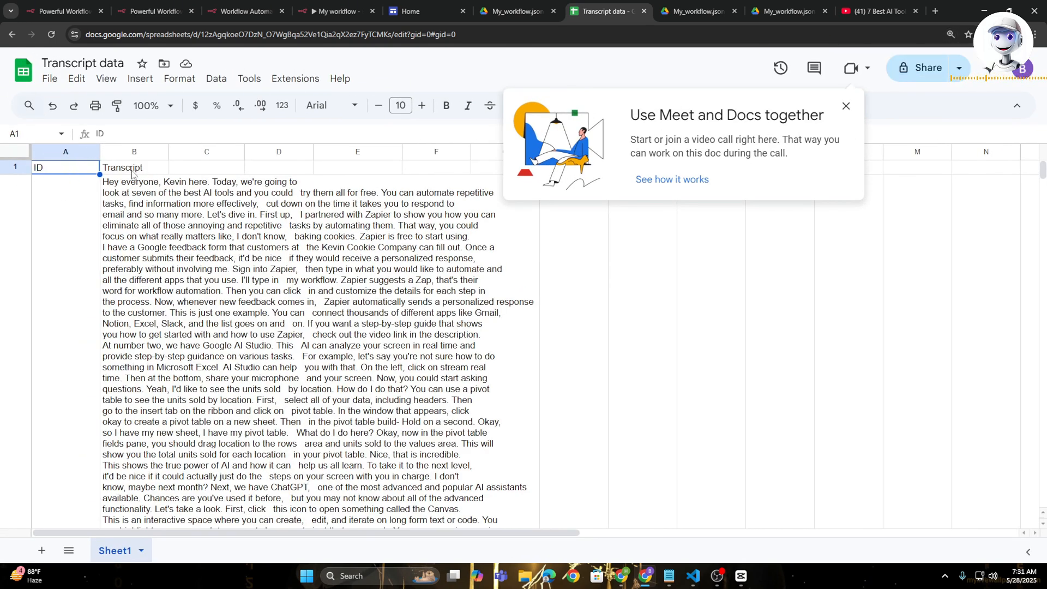
key(ctrl+shift+Tab)
key(ctrl+shift+Tab)
key(ctrl+shift+Tab)
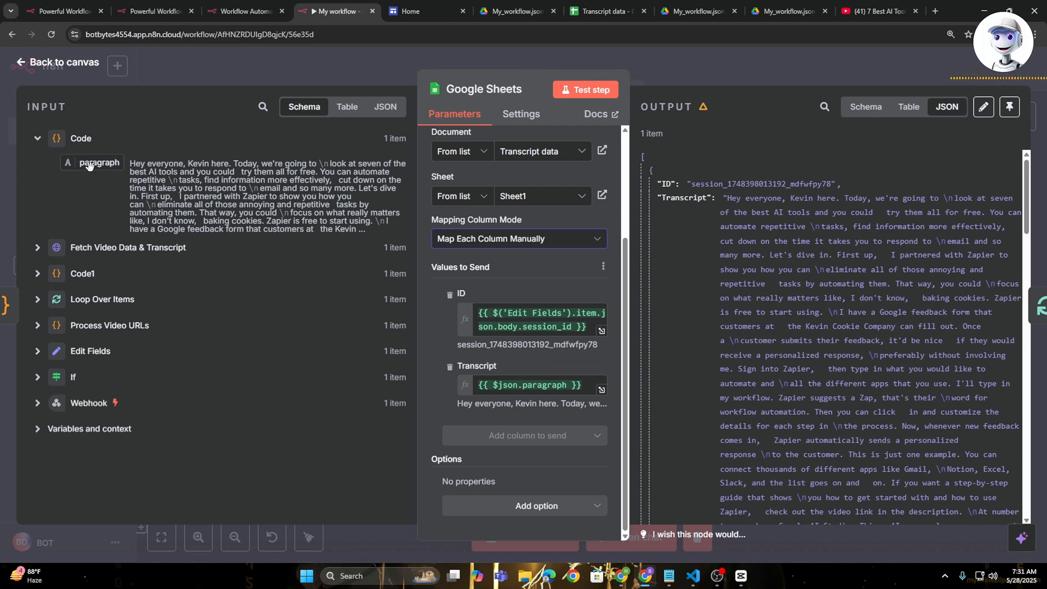
- Try inserting the Code node's paragraph field into the Transcript column value, and undo the insertion
drag(89, 165, 593, 389)
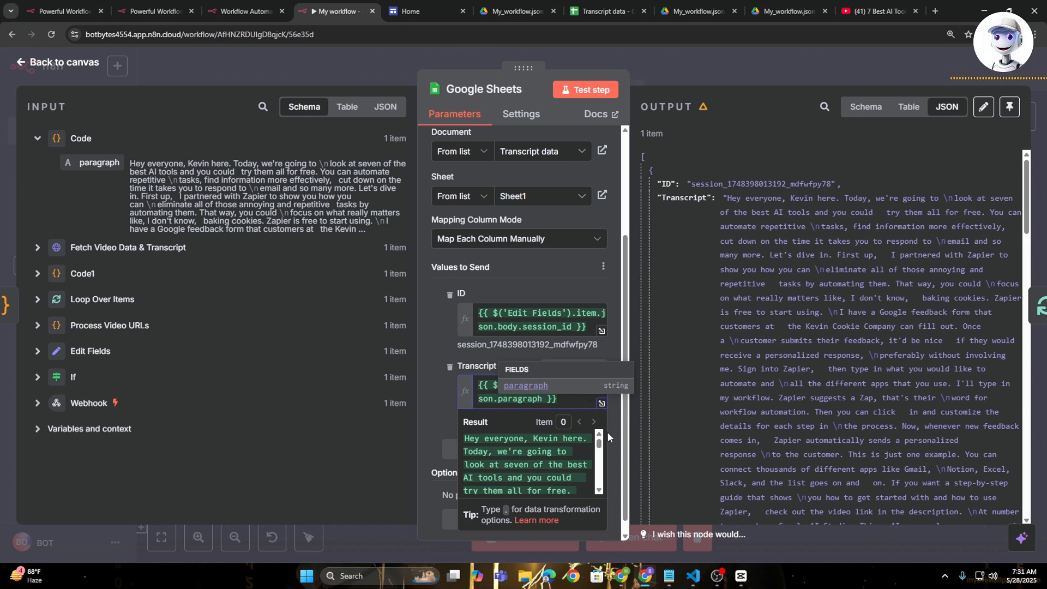
click(577, 406)
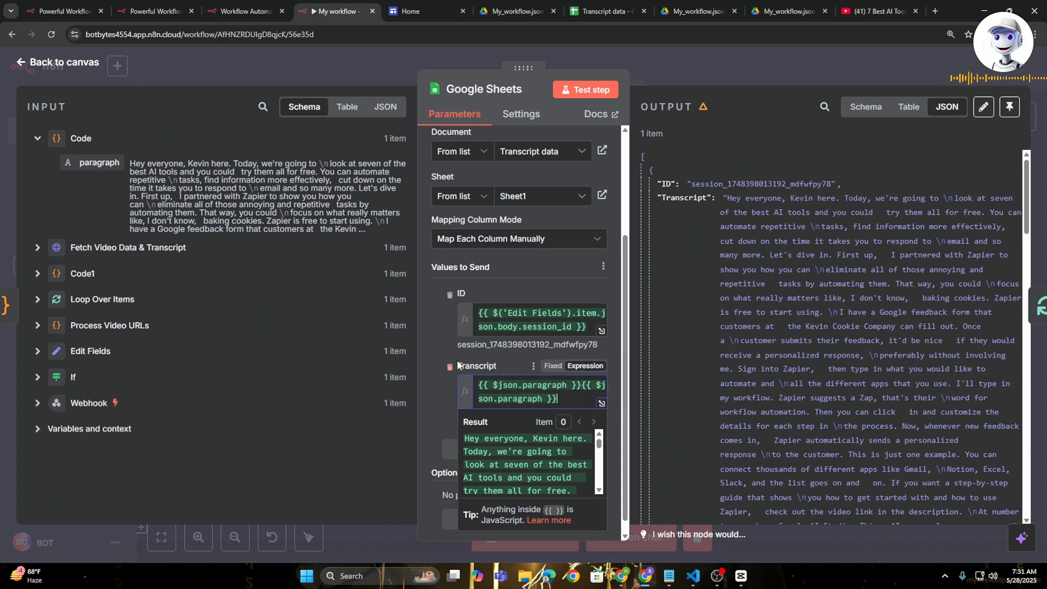
key(ctrl+z)
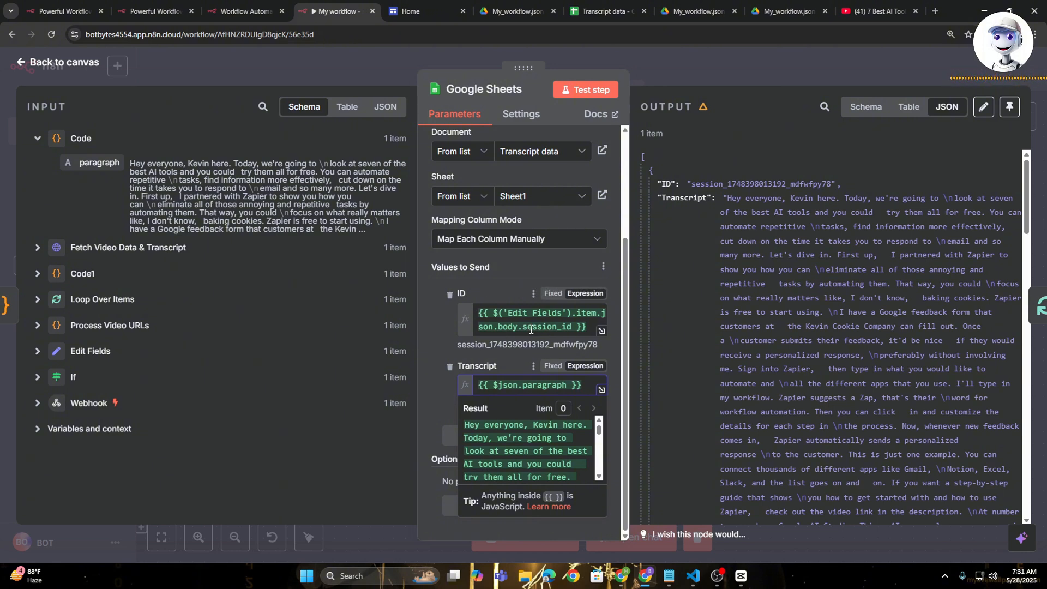
- Insert the Webhook body's session_id expression into the ID column value and return to the canvas
click(37, 403)
scroll(170, 341, down, 4)
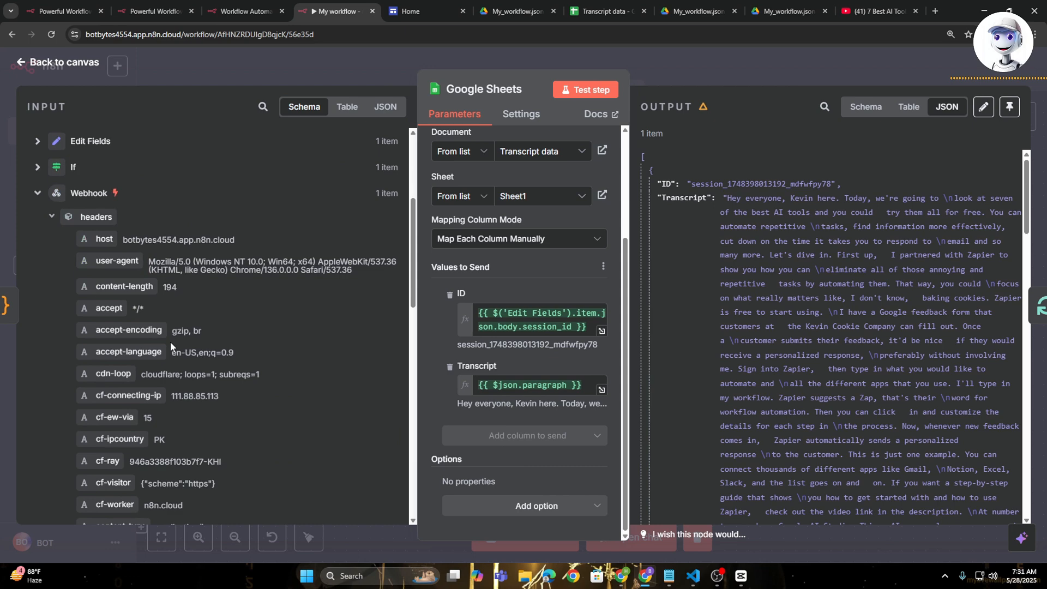
scroll(170, 342, down, 10)
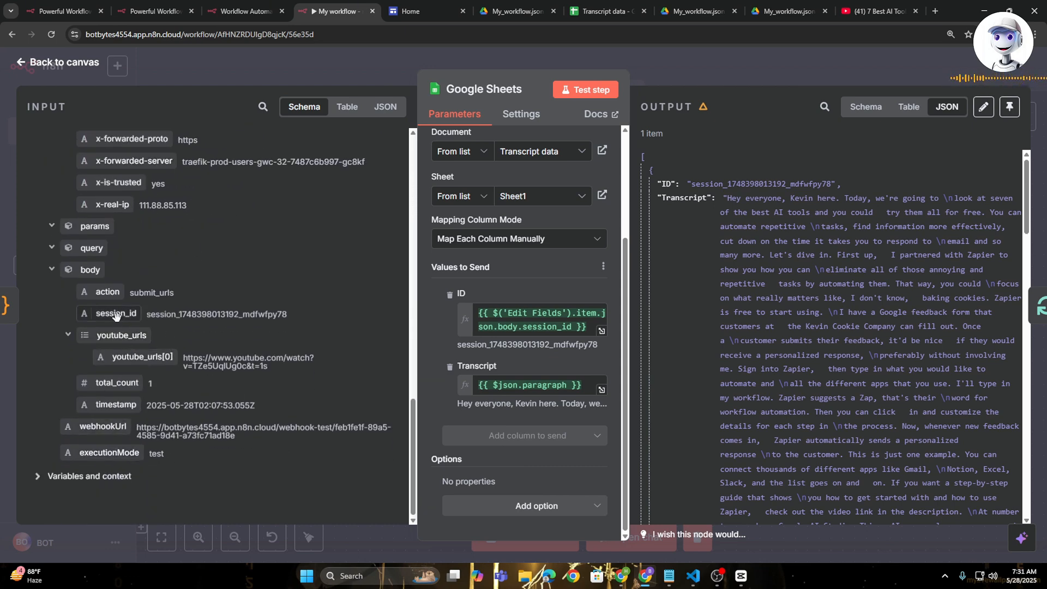
drag(115, 316, 589, 330)
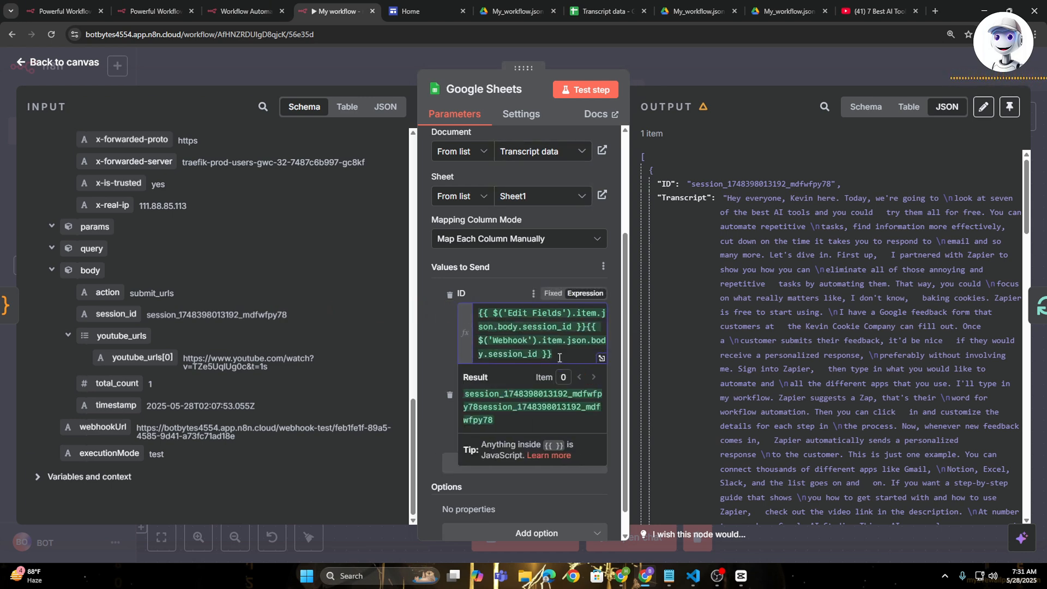
click(695, 64)
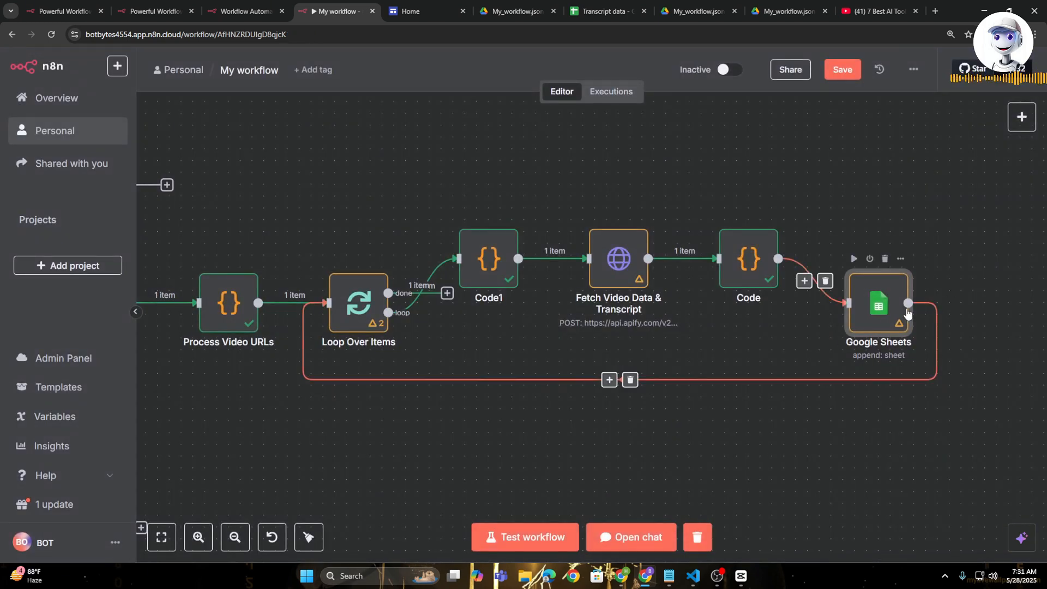
- Open the settings of the When chat message received trigger that feeds the AI Agent
drag(908, 303, 315, 307)
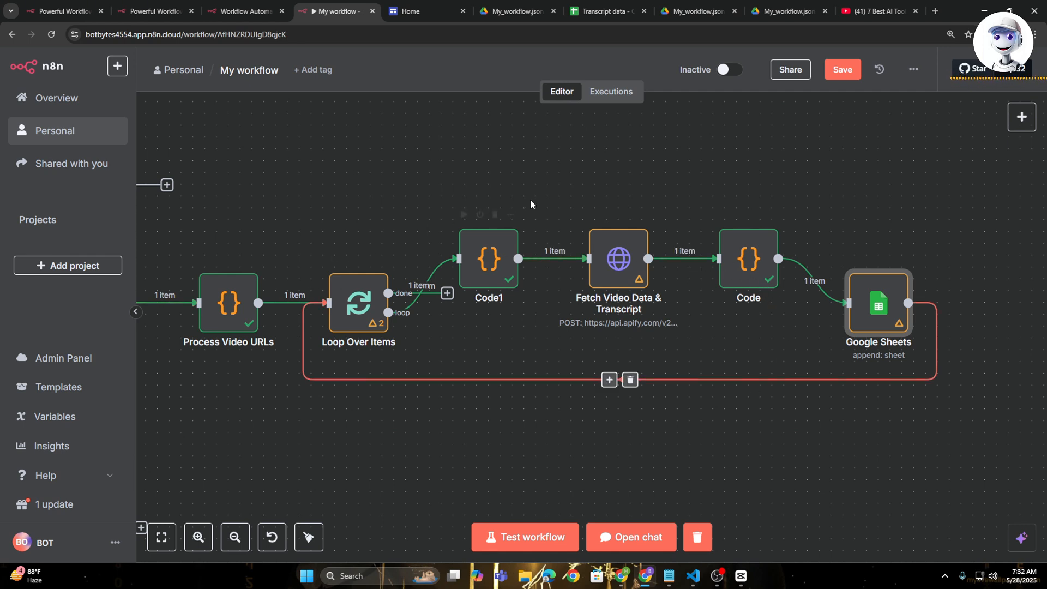
scroll(543, 325, down, 6)
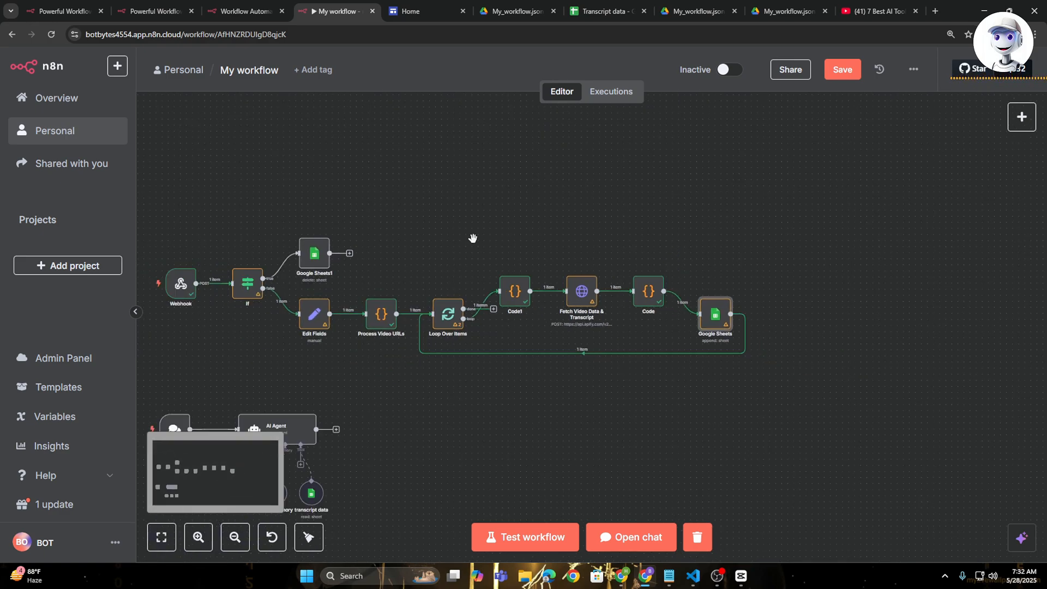
drag(453, 221, 622, 214)
scroll(622, 213, up, 2)
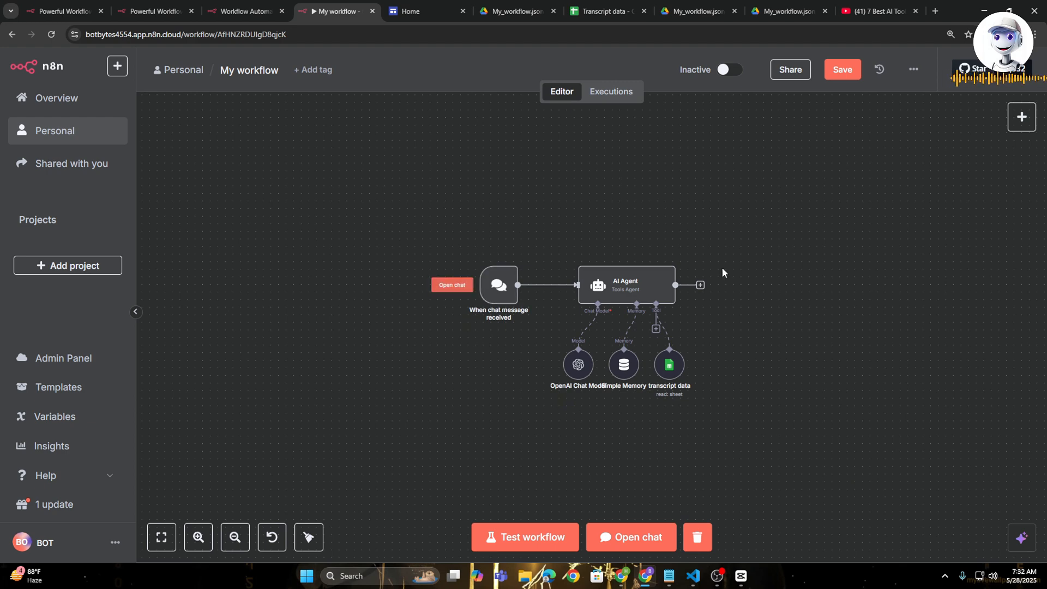
scroll(563, 309, up, 2)
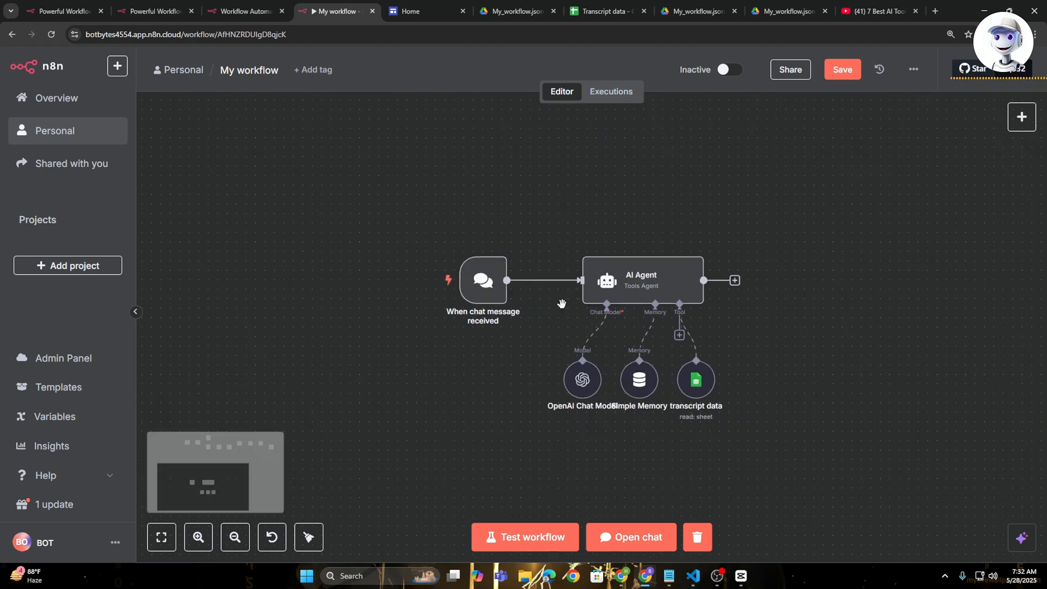
double_click(470, 275)
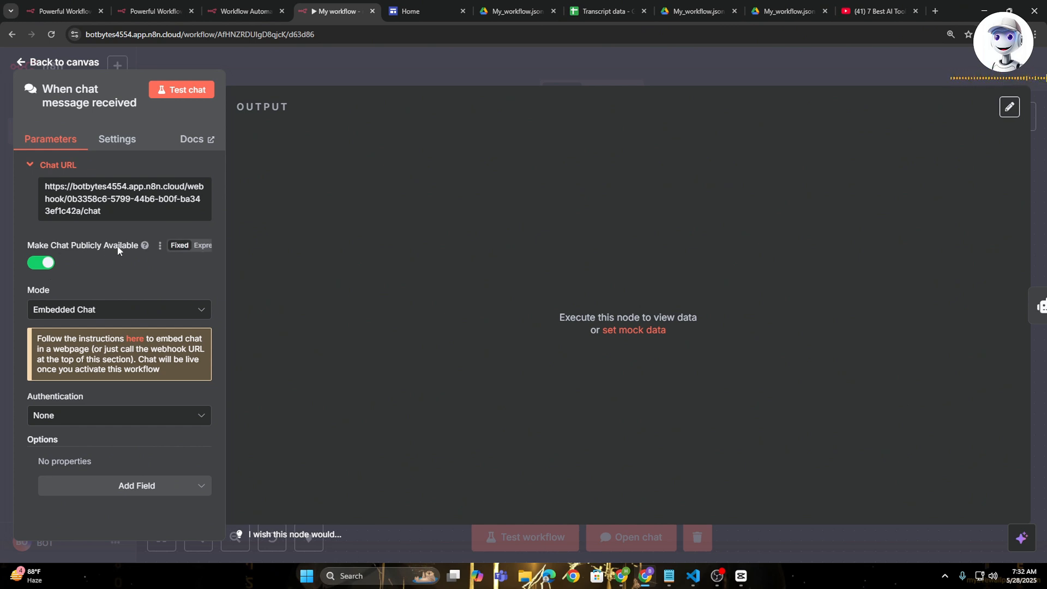
- Set the chat trigger's mode to Embedded Chat with authentication None, and return to the canvas
click(198, 311)
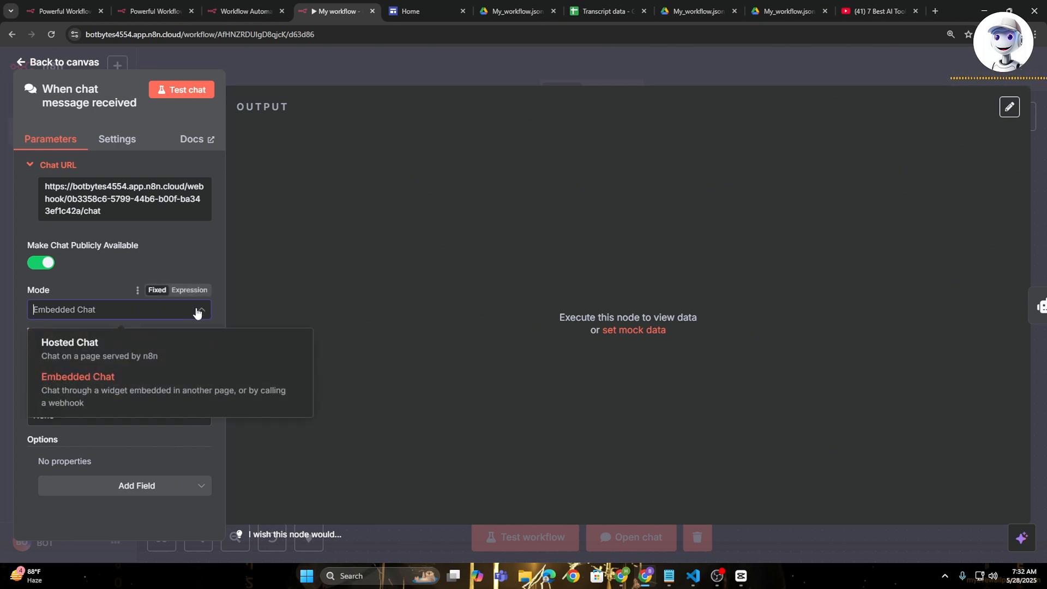
click(79, 383)
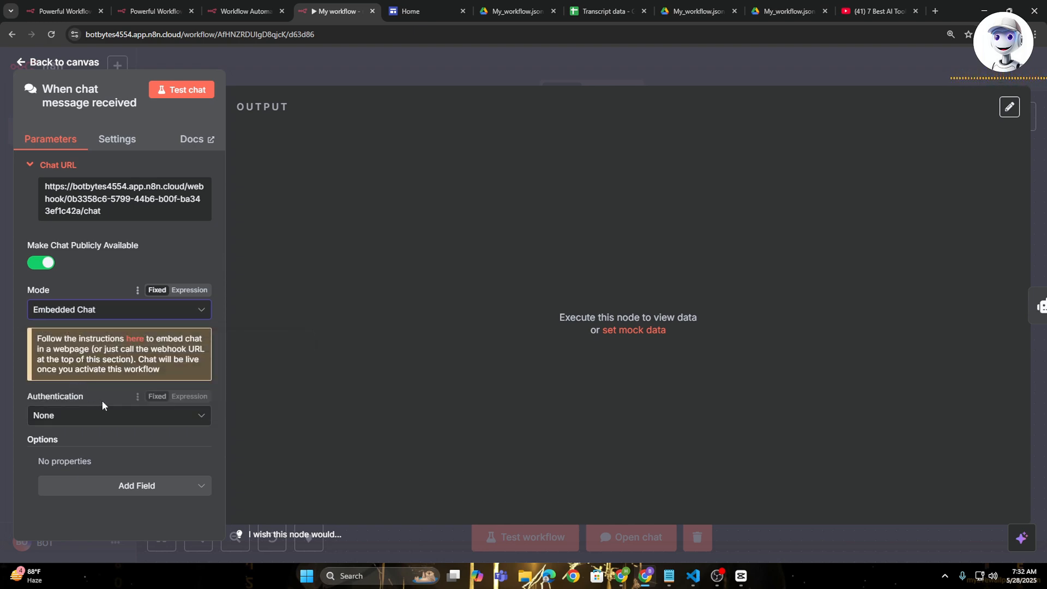
click(121, 416)
click(118, 515)
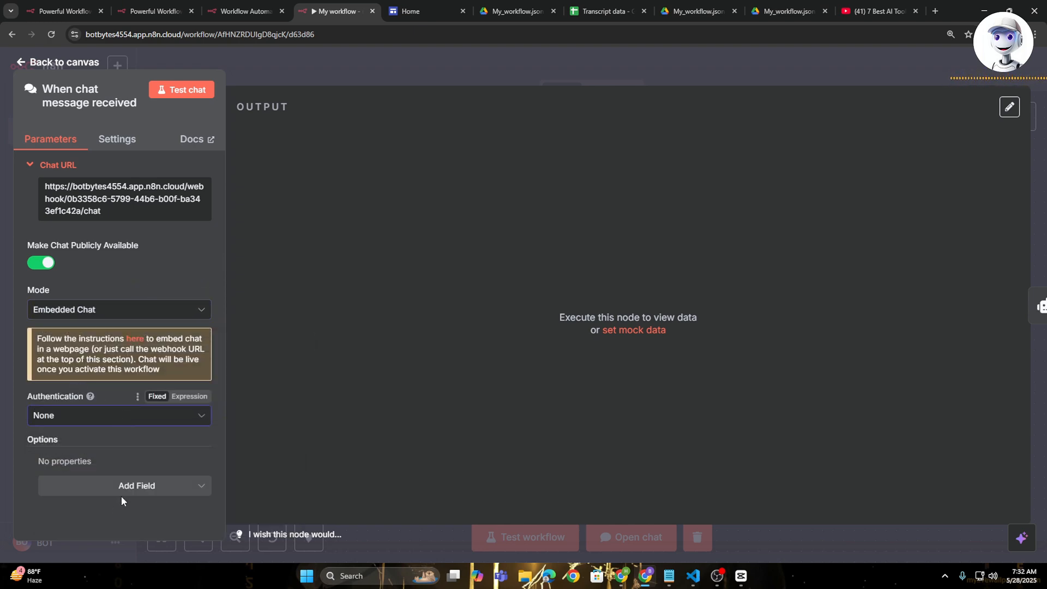
click(516, 70)
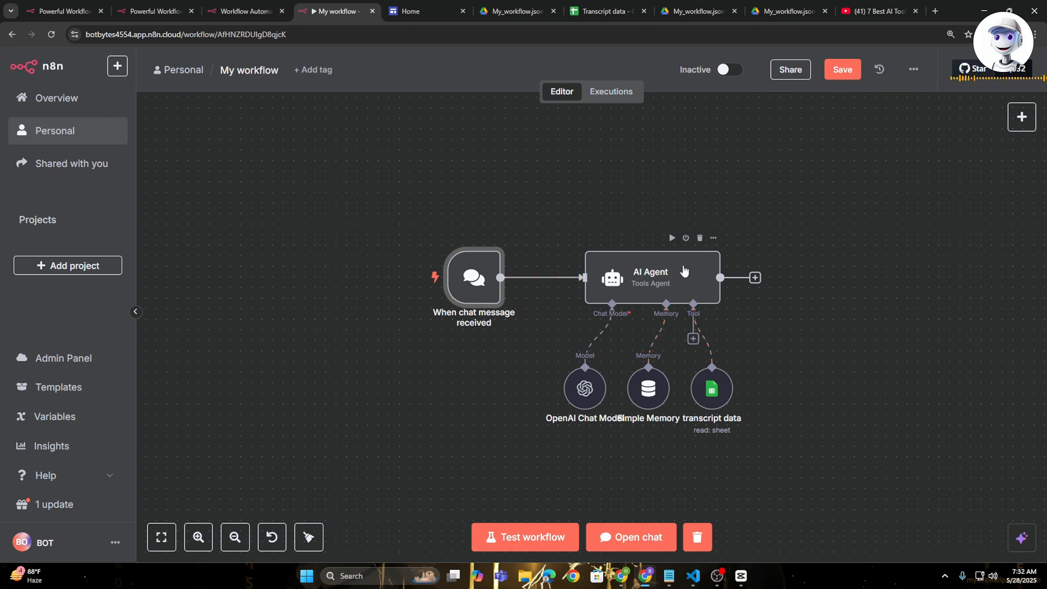
- Try adding a second AI Agent node to the workflow, and delete it from the canvas
click(1021, 117)
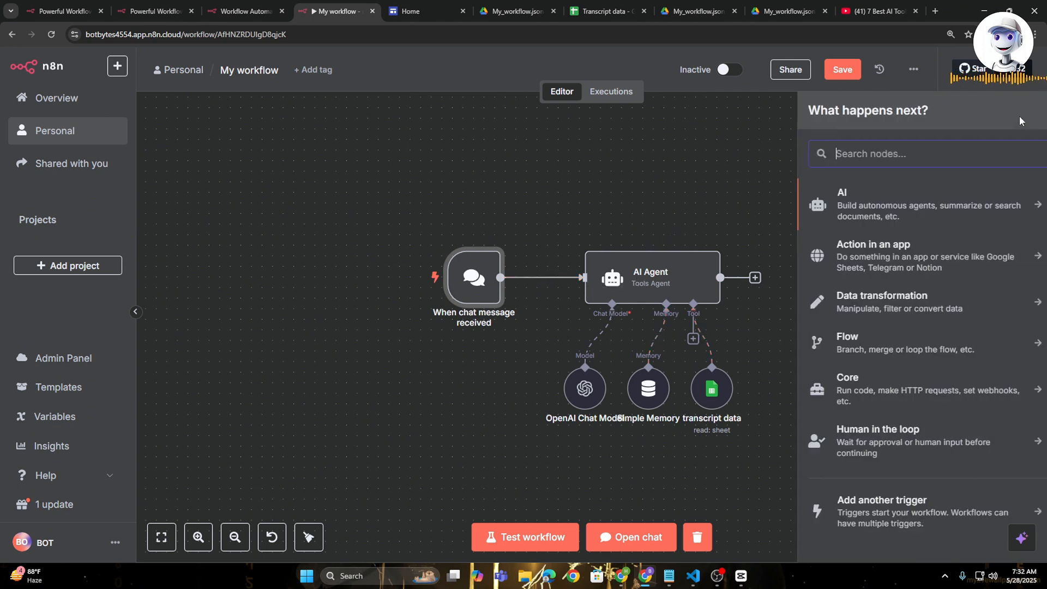
text(ai)
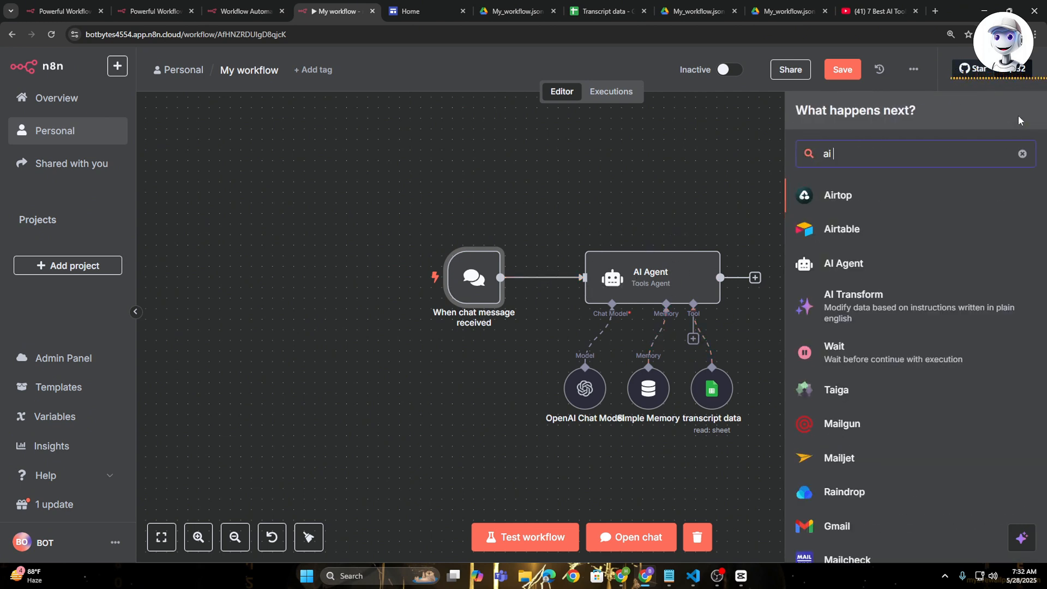
text( a)
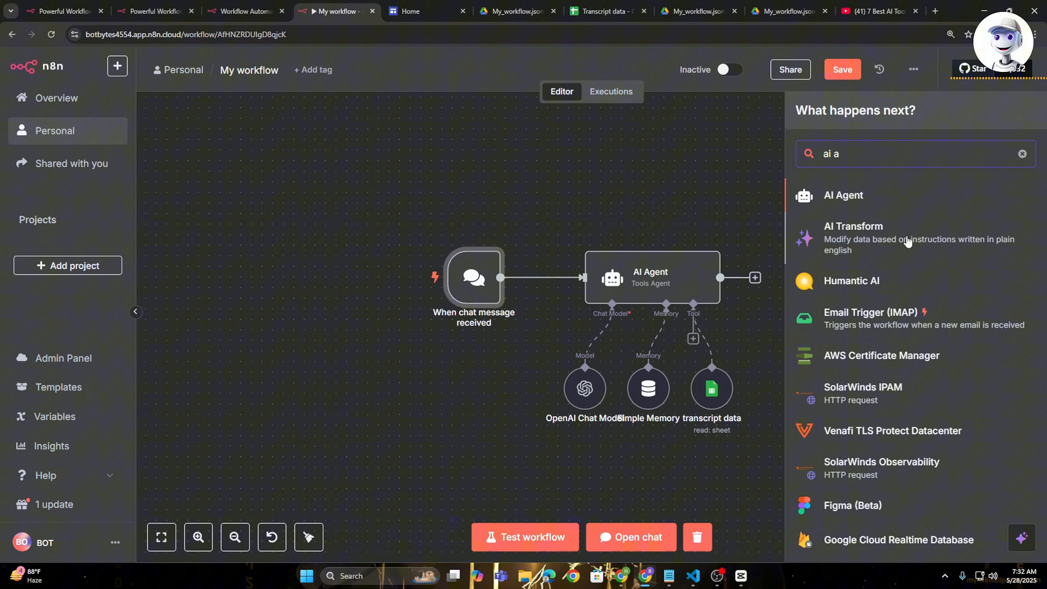
click(870, 196)
click(760, 68)
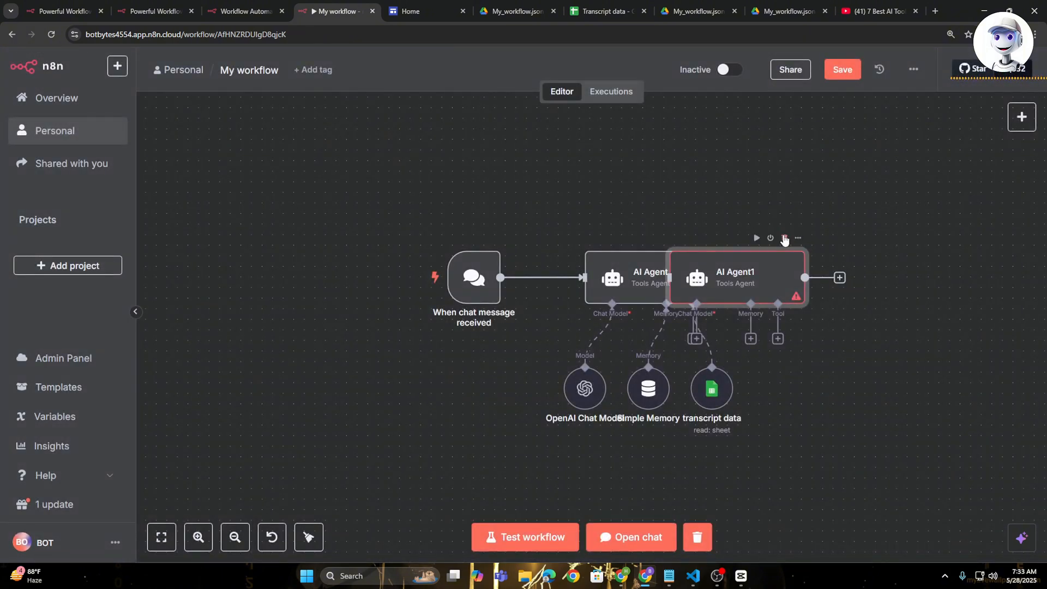
click(785, 239)
- Set the existing AI Agent's prompt source to Connected Chat Trigger Node, and review its full system message
double_click(683, 269)
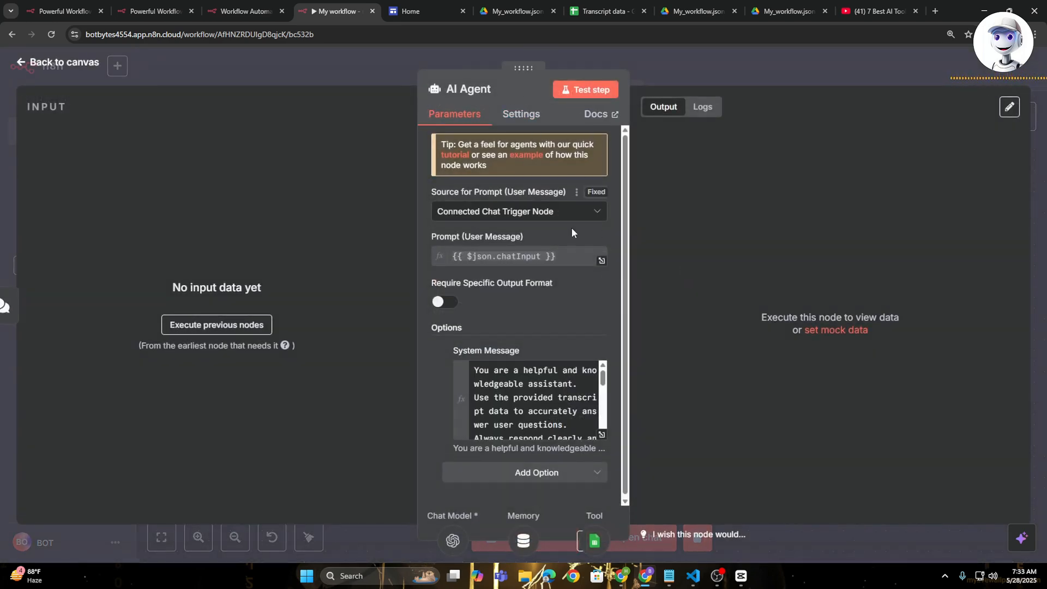
click(573, 214)
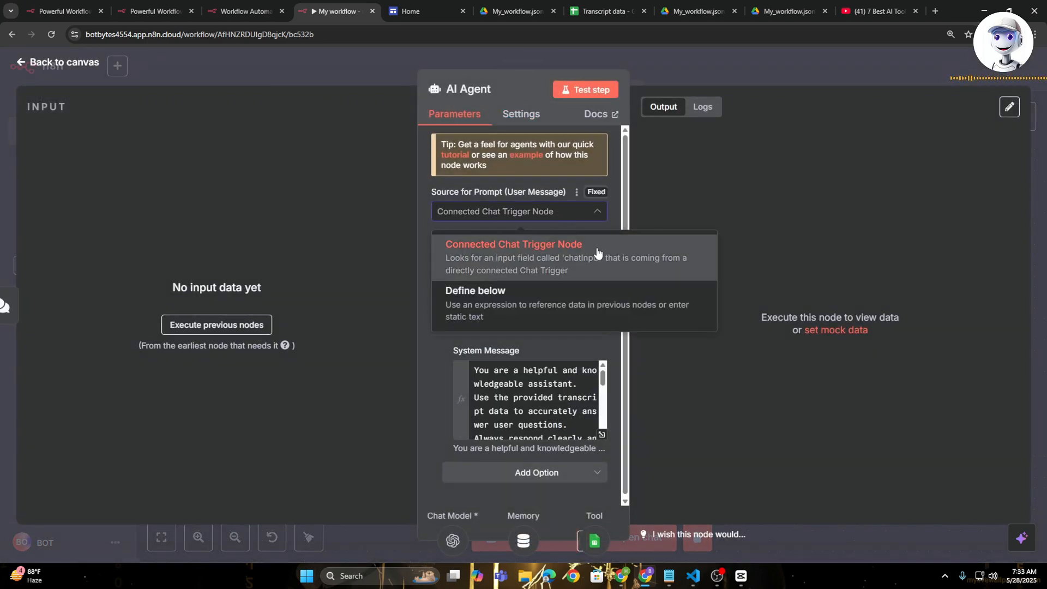
click(565, 257)
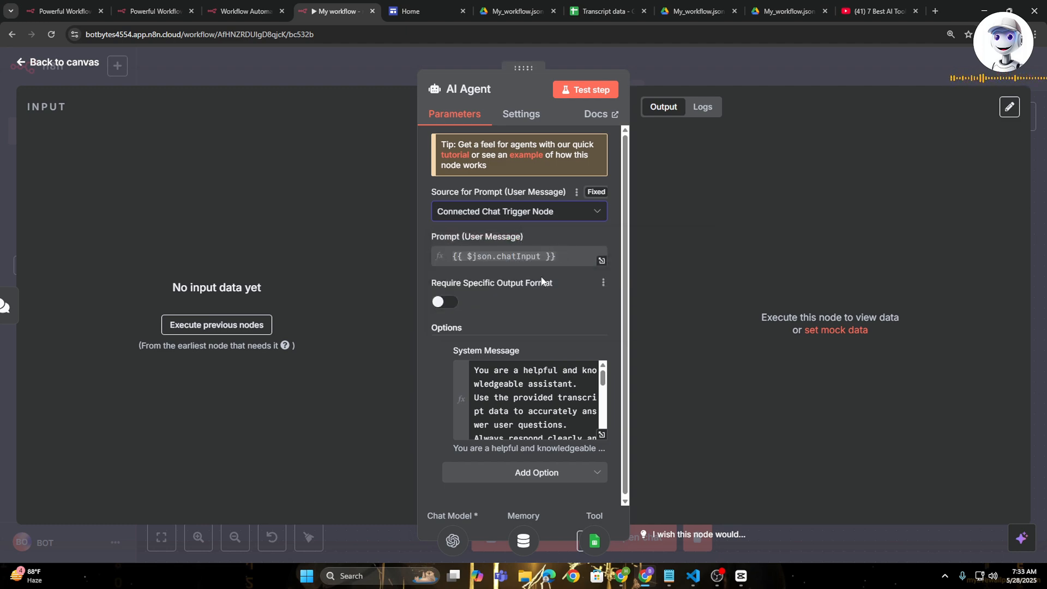
click(600, 433)
drag(293, 155, 526, 226)
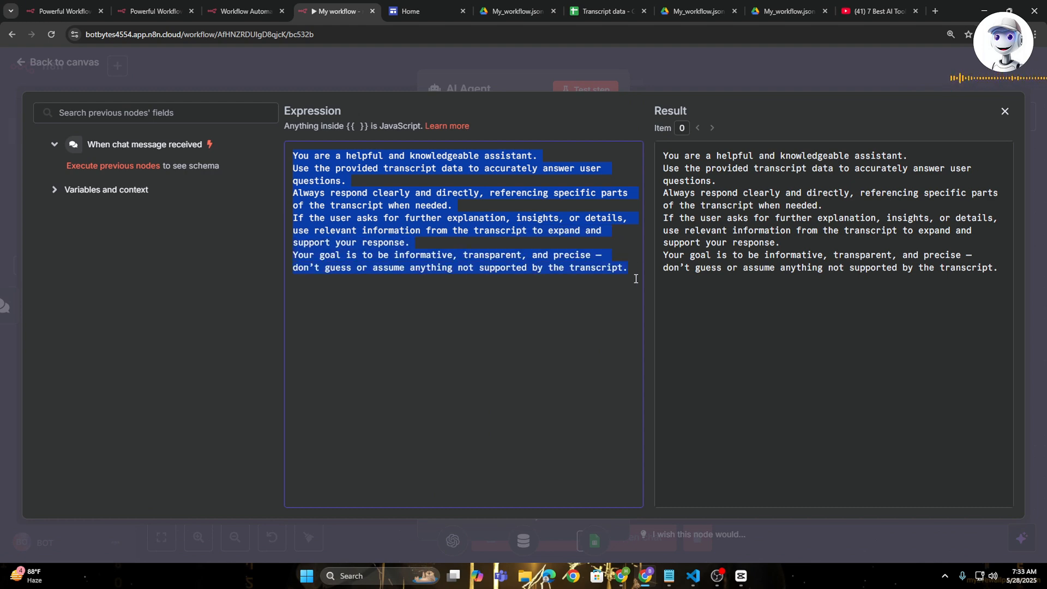
click(709, 71)
click(721, 80)
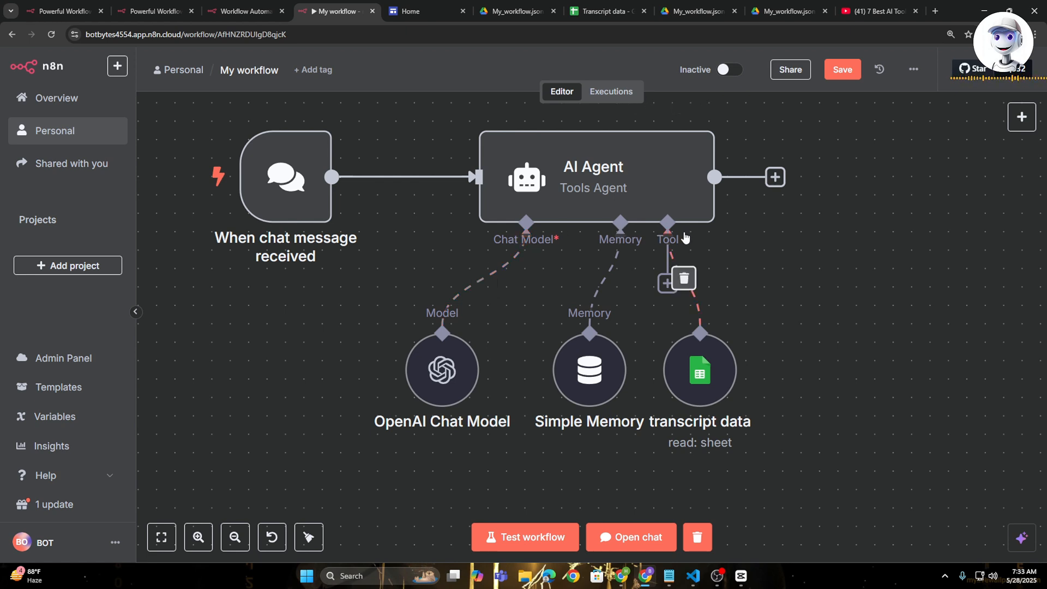
- Check the OpenAI Chat Model node's model and its OpenAi account credential, and return to the canvas
double_click(437, 373)
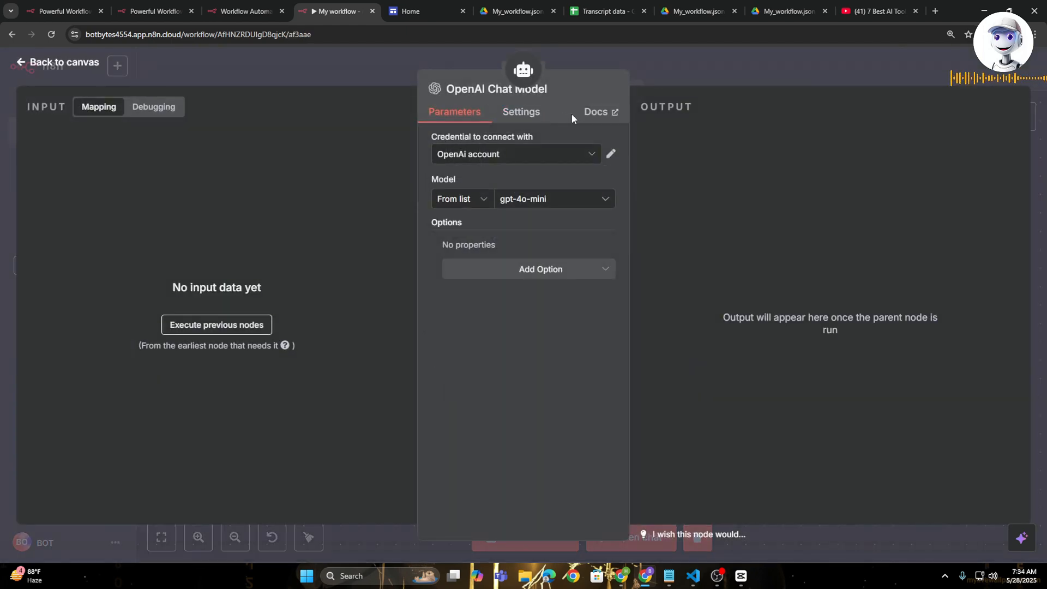
click(571, 185)
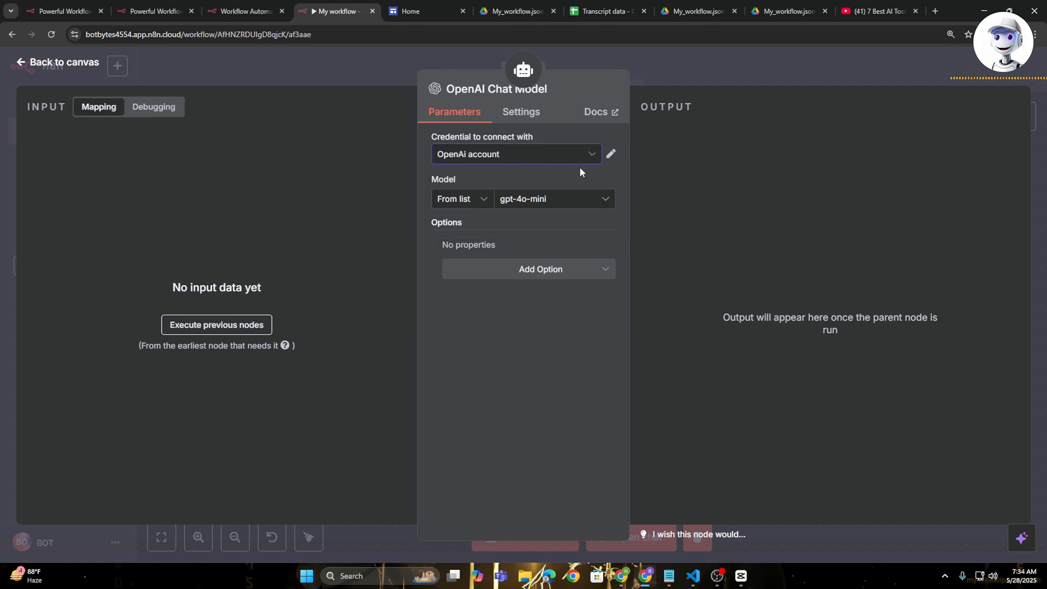
click(610, 157)
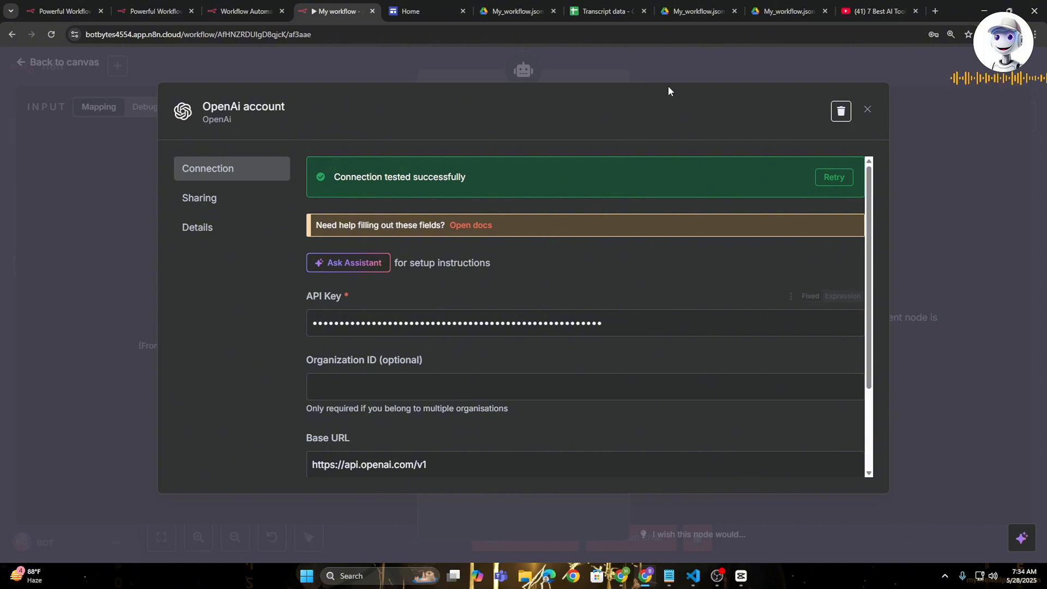
click(700, 59)
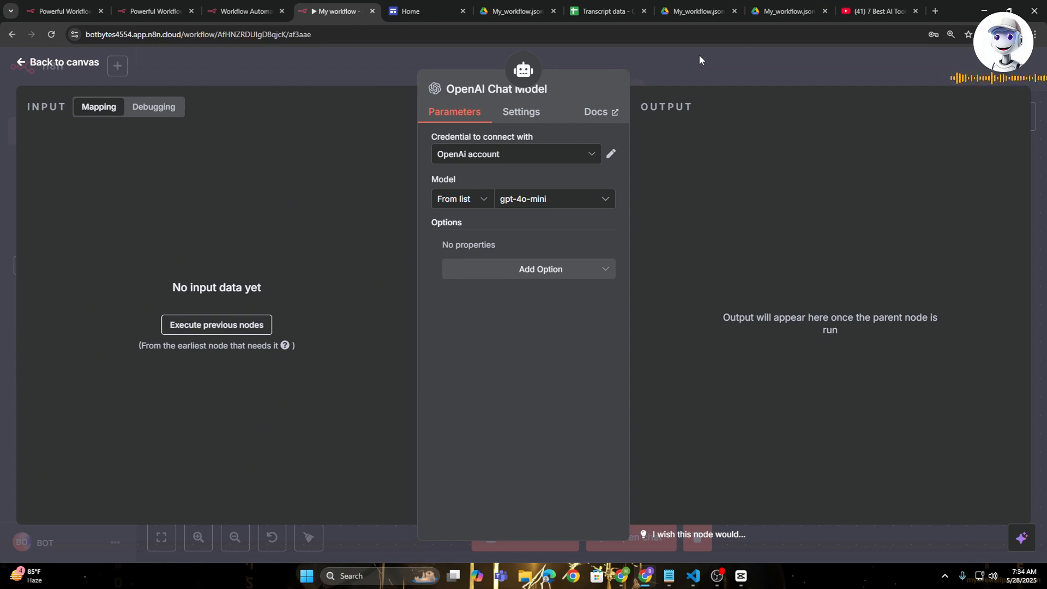
click(699, 54)
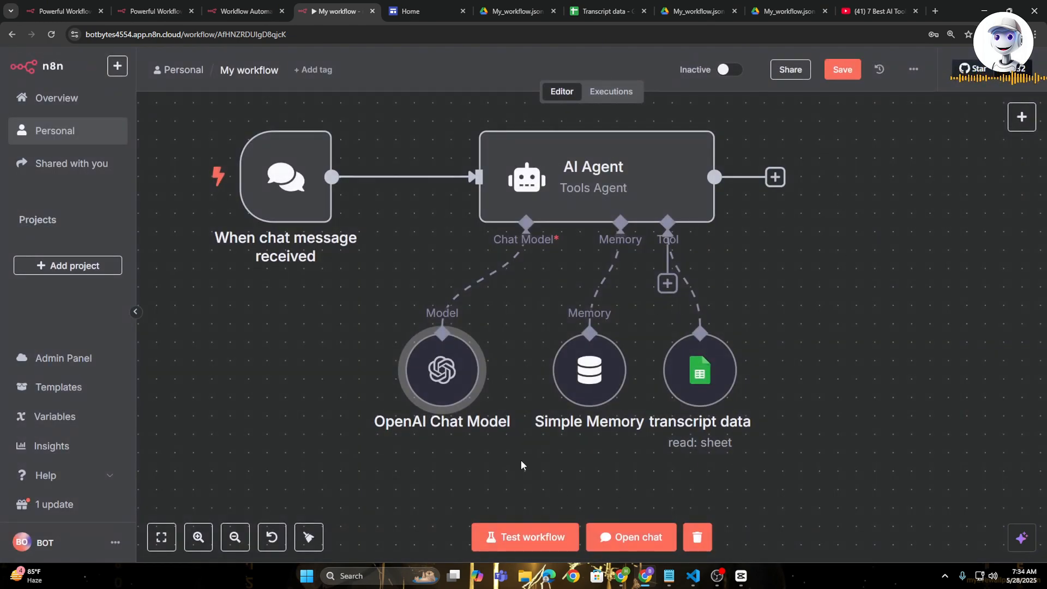
click(1022, 117)
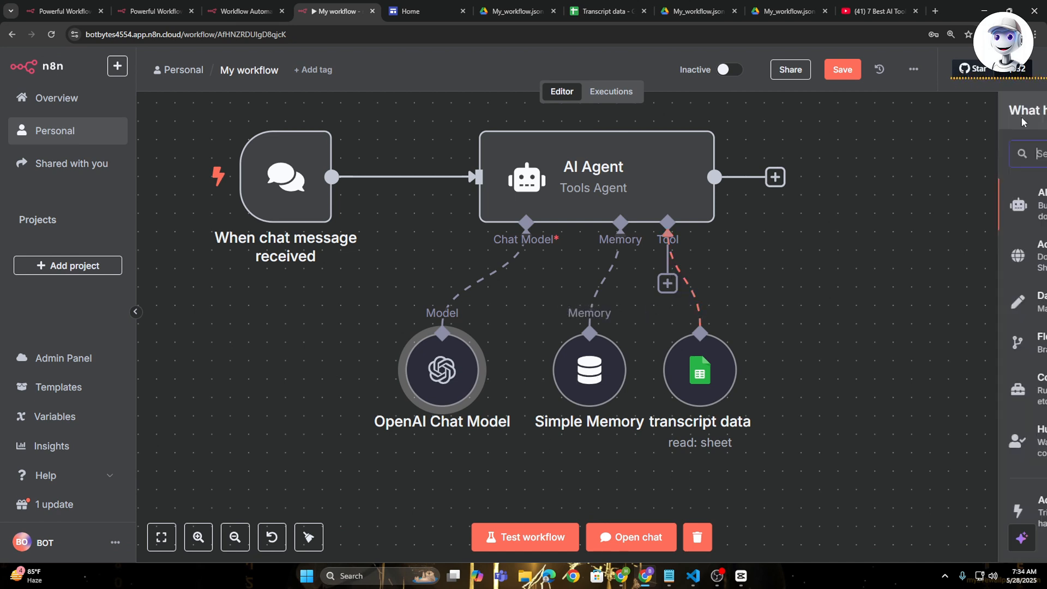
text(simpl;e)
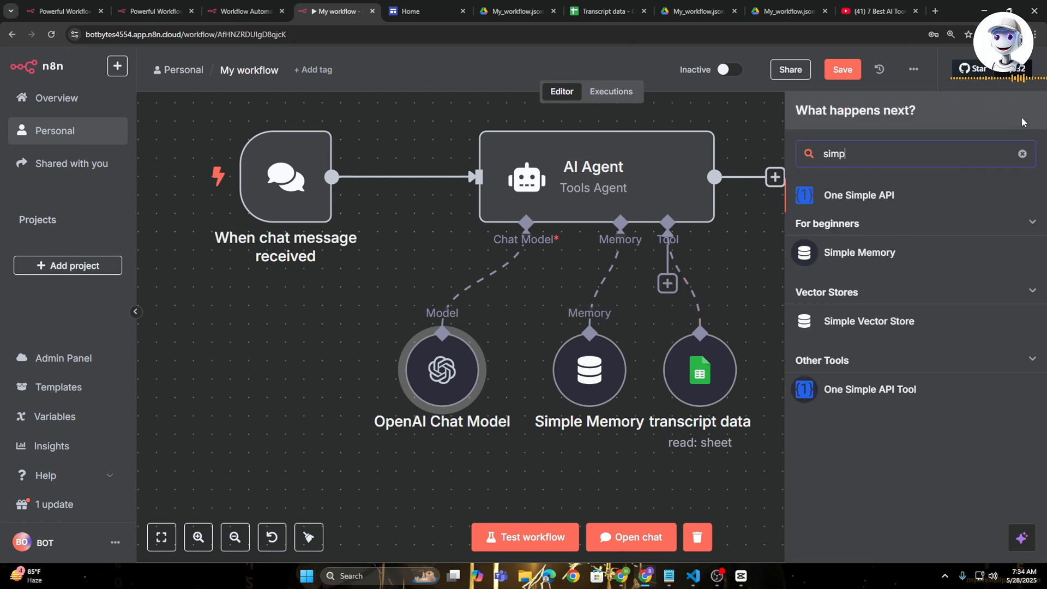
key(BackSpace)
key(BackSpace)
click(745, 275)
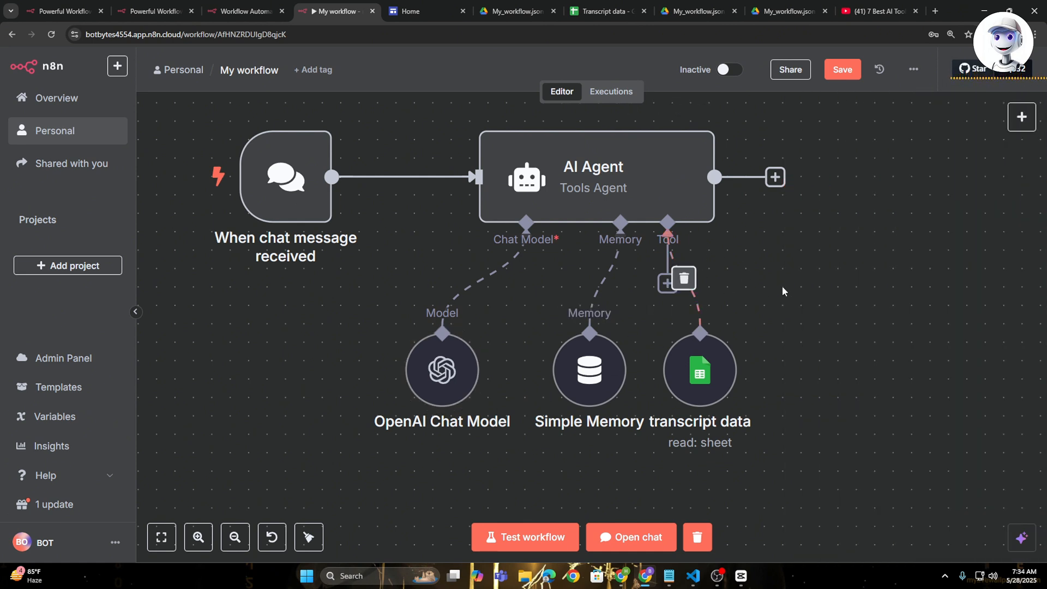
- Move the transcript data node aside, and try adding another Google Sheets tool to the AI Agent before deleting it
drag(679, 377, 735, 359)
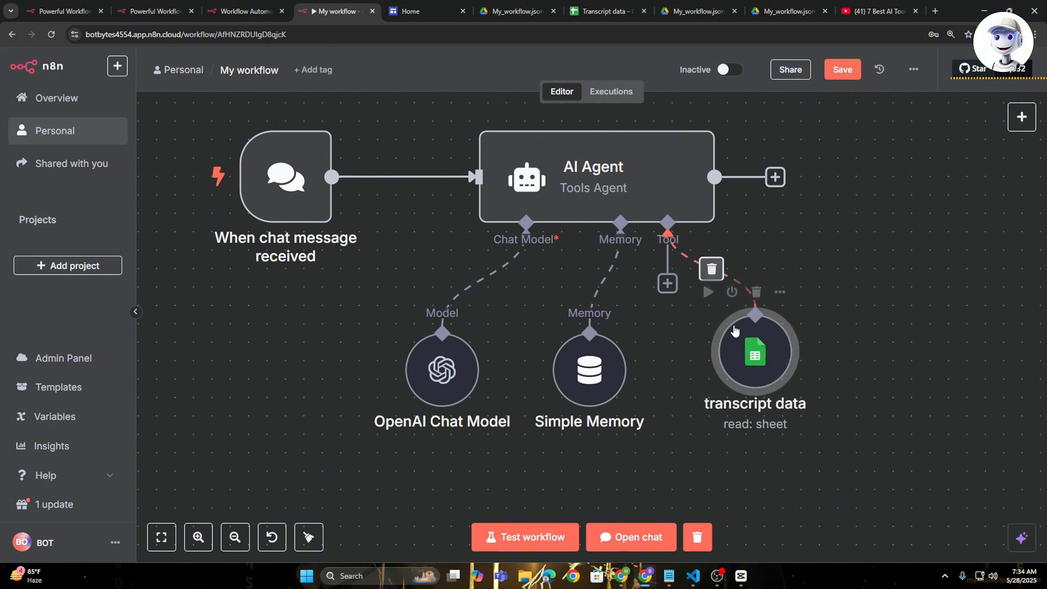
click(668, 283)
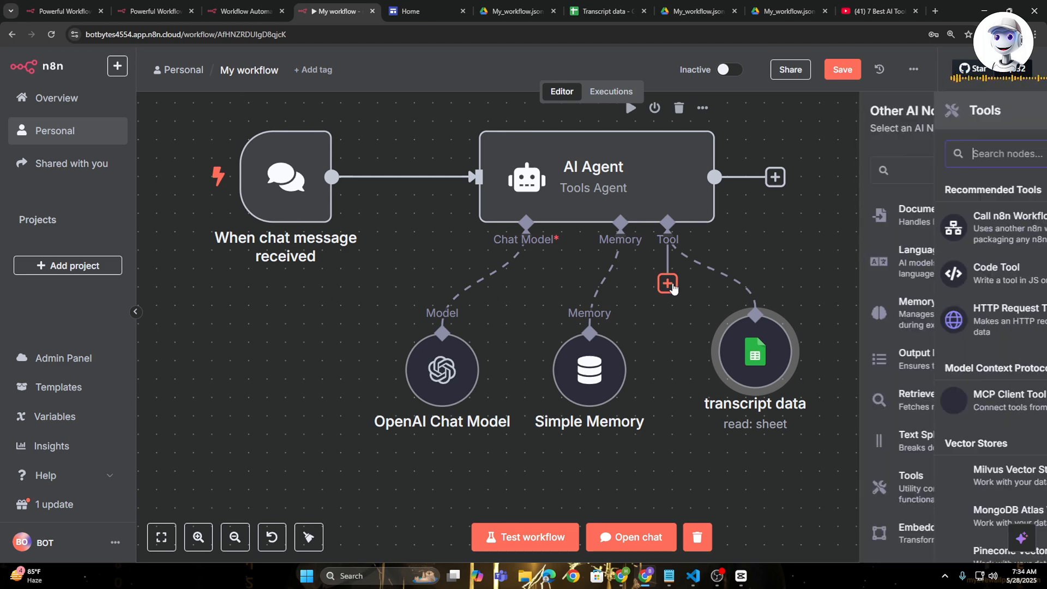
text(sheet)
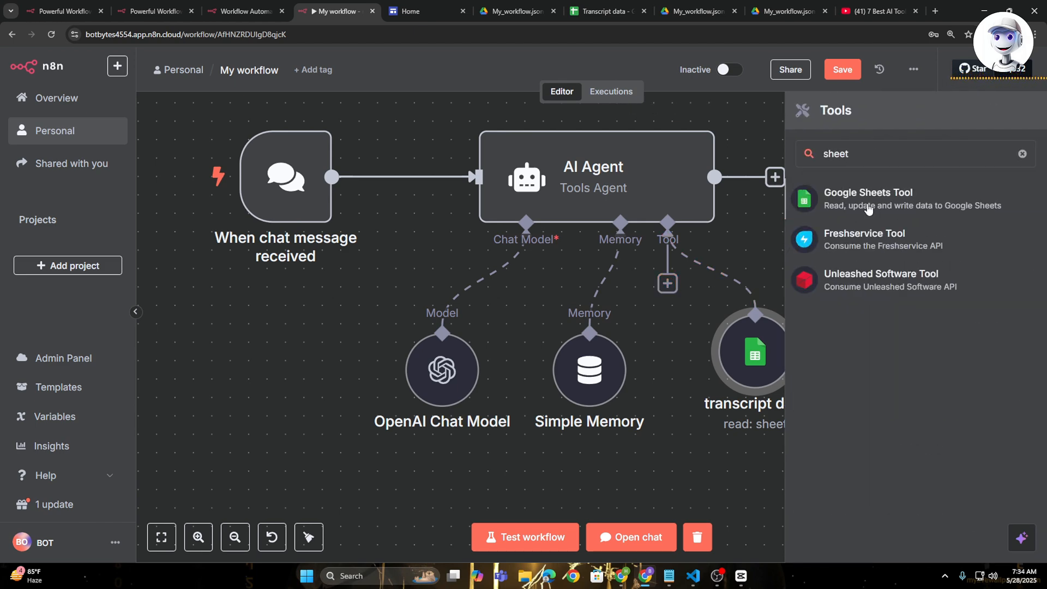
click(868, 197)
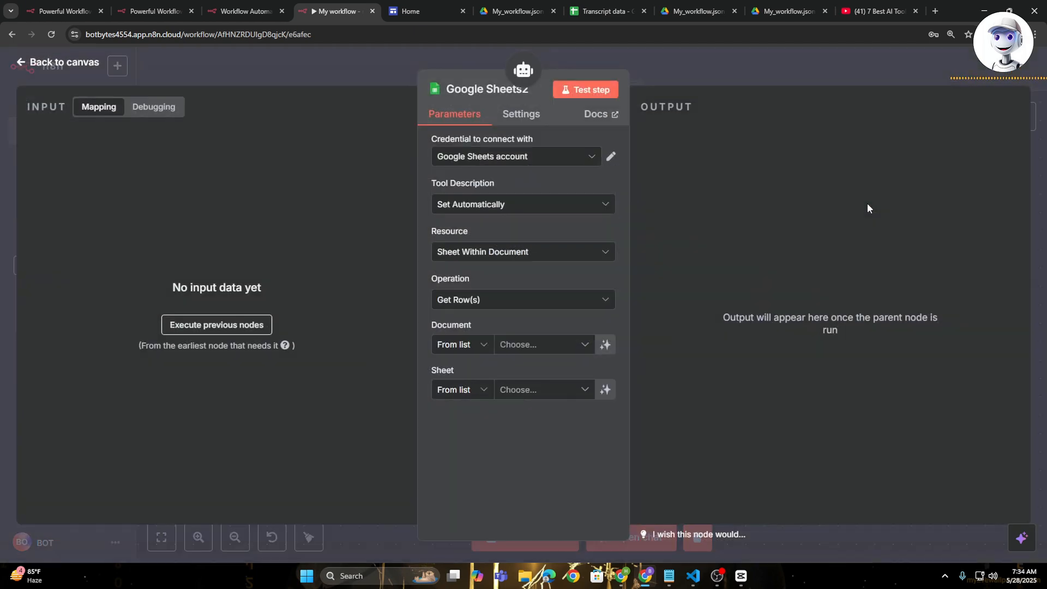
click(745, 45)
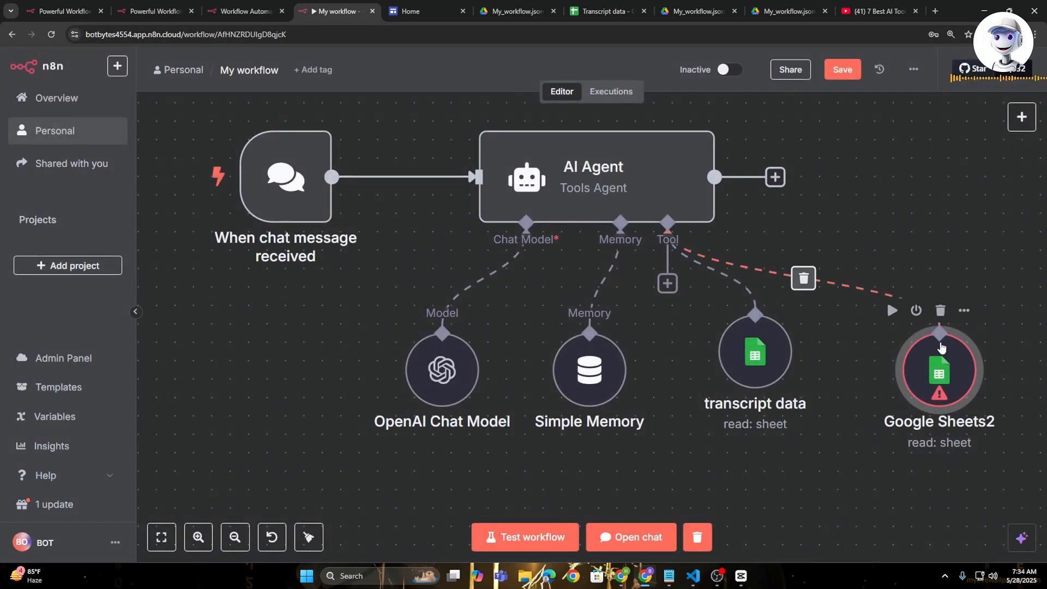
click(942, 307)
- In the transcript data tool, use the Google Sheets account credential and choose Set Manually for the tool description
double_click(756, 353)
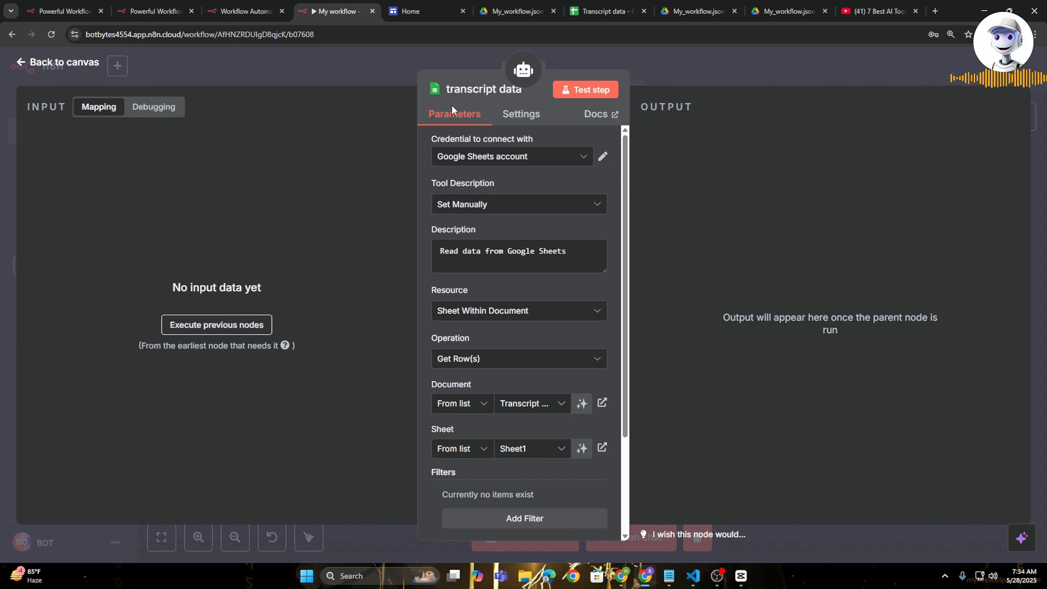
click(537, 160)
click(546, 170)
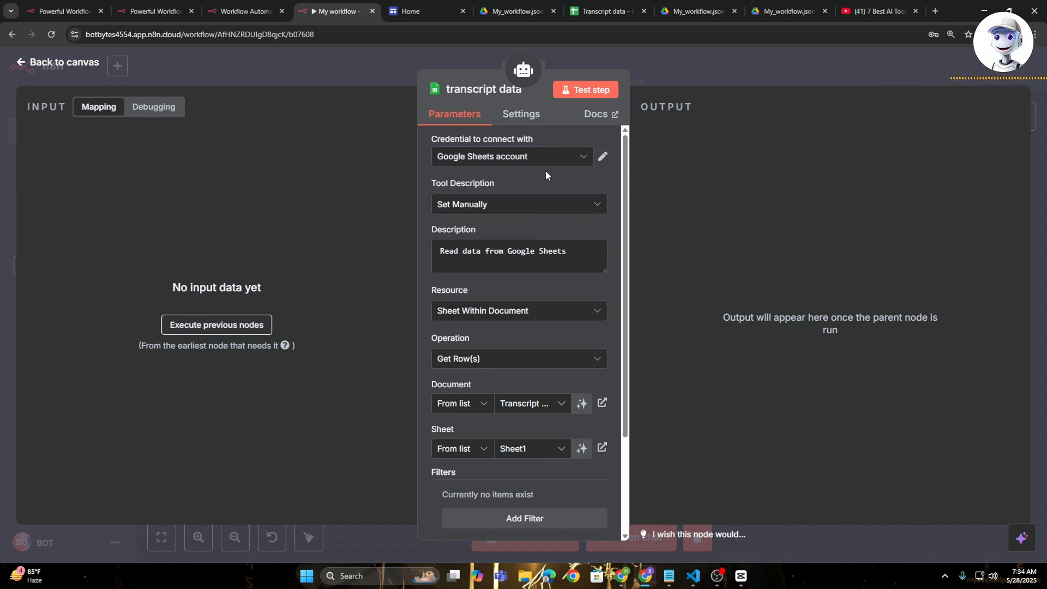
click(537, 207)
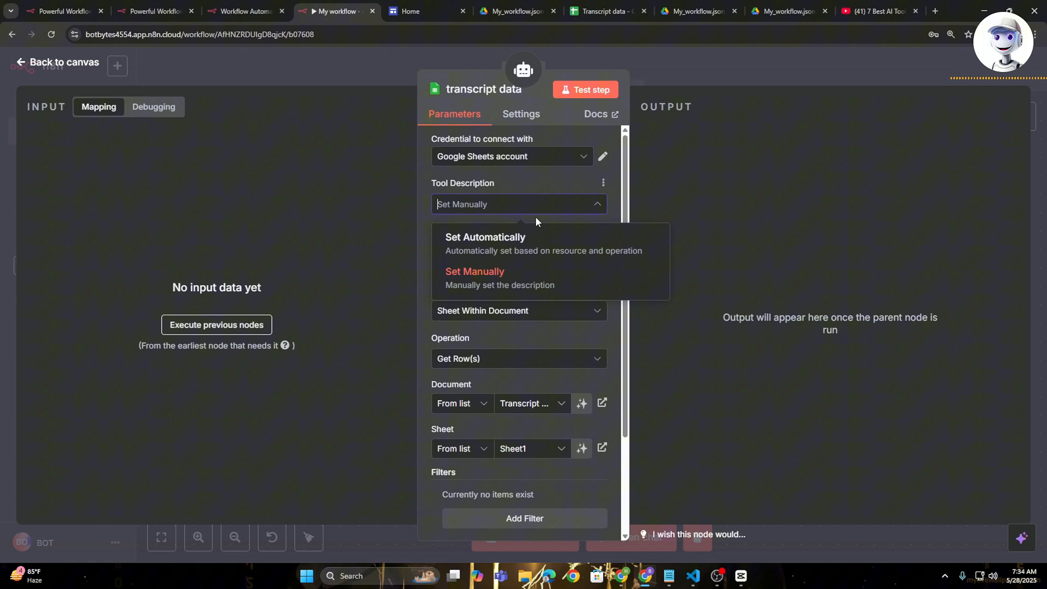
click(532, 276)
scroll(489, 246, down, 2)
scroll(489, 246, up, 2)
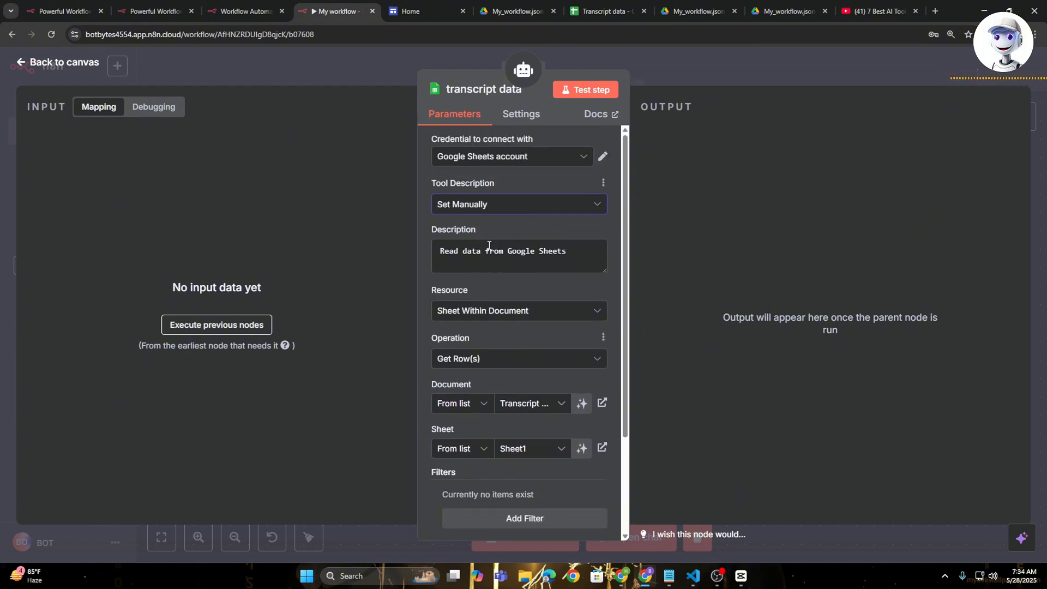
drag(436, 254, 557, 257)
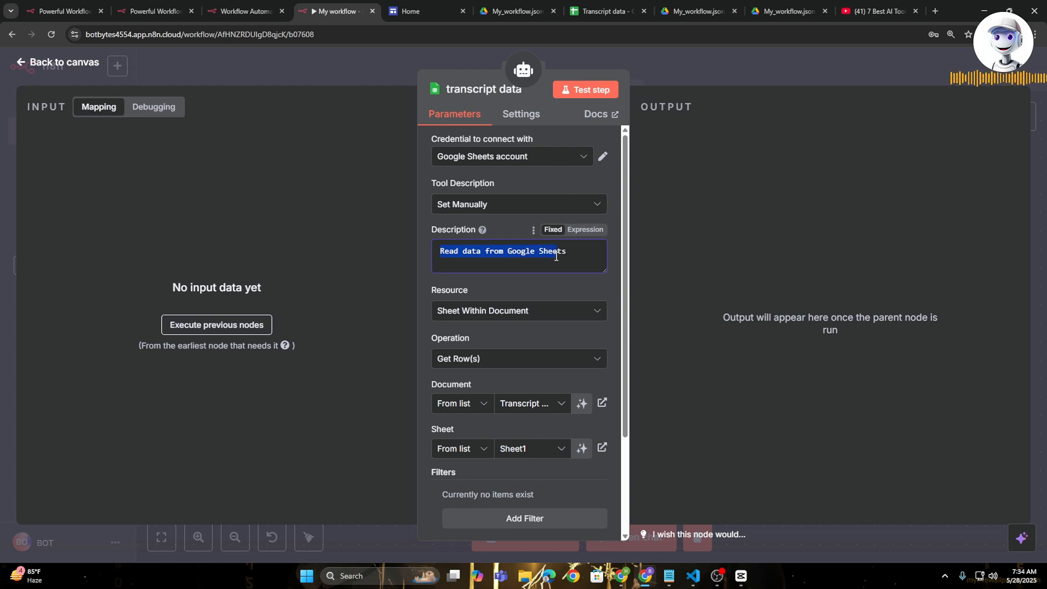
click(580, 252)
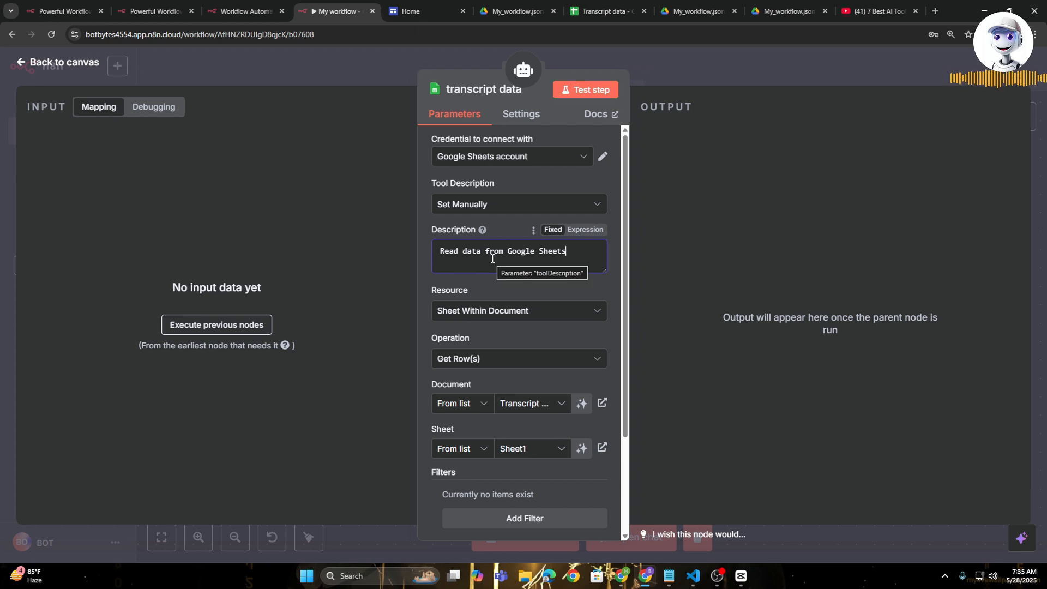
- Set the transcript data tool's resource to Sheet Within Document and its operation to Get Row(s)
scroll(493, 259, down, 2)
click(533, 208)
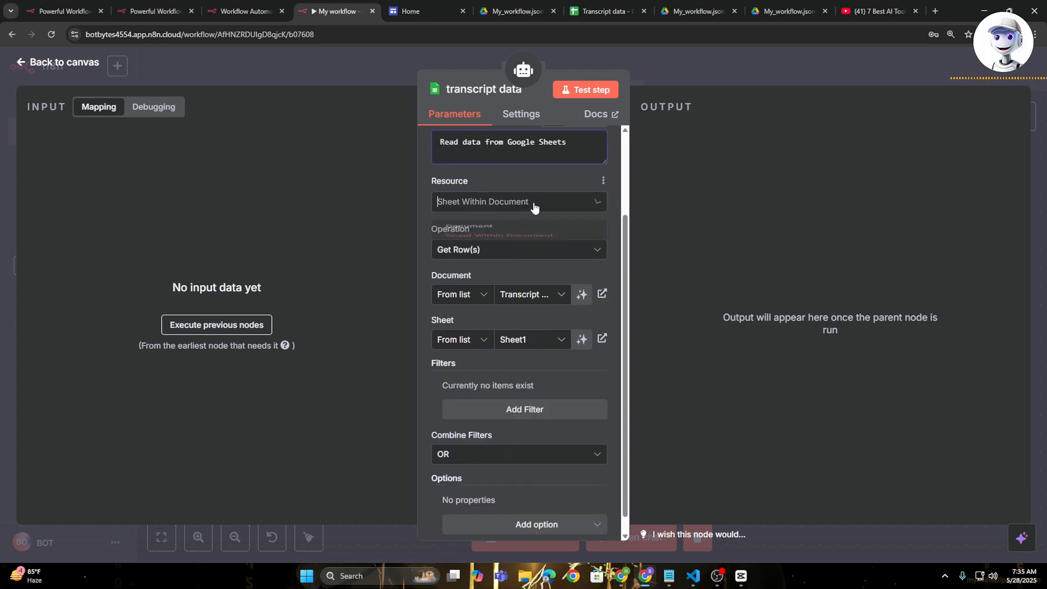
click(533, 261)
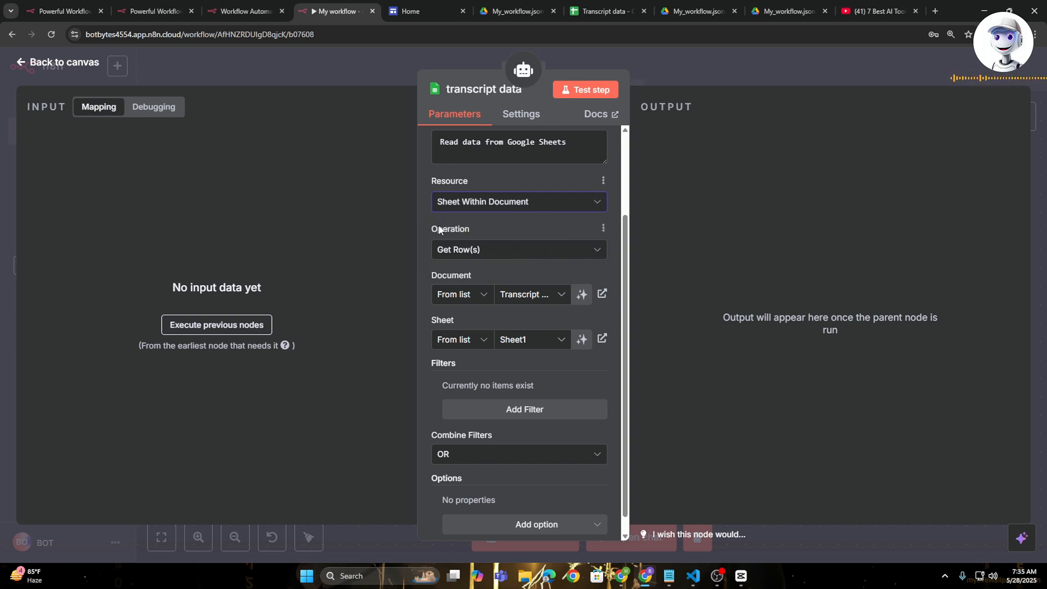
click(493, 250)
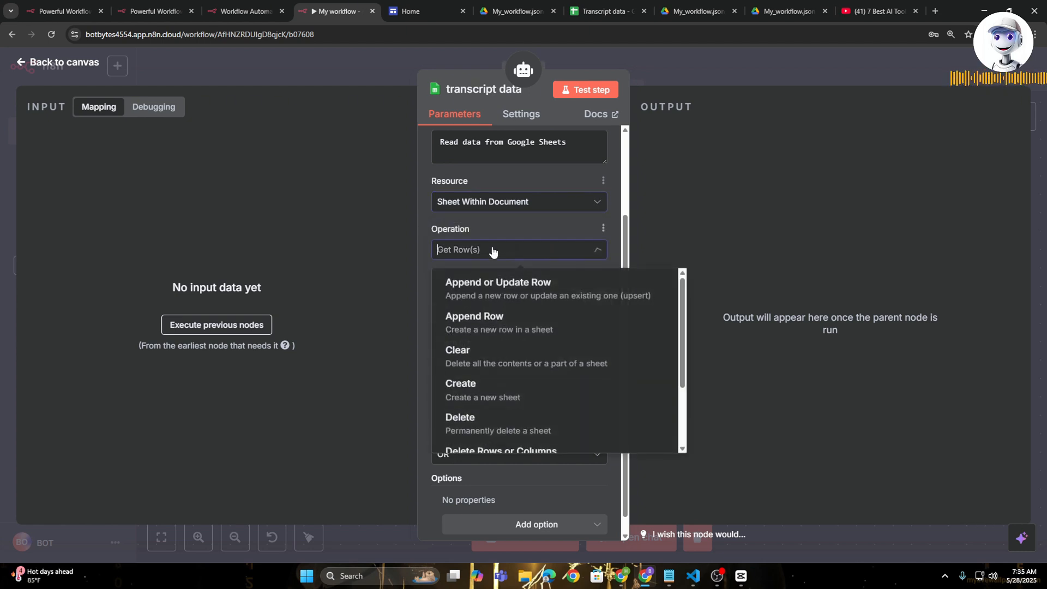
scroll(524, 370, down, 2)
click(513, 430)
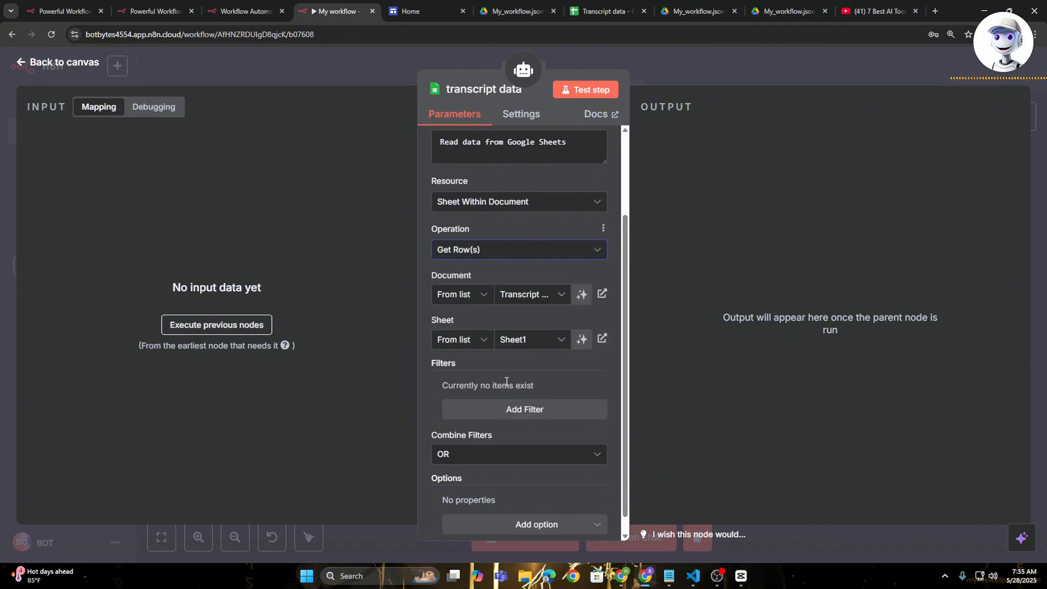
- Set the transcript data tool's document to Transcript data, its sheet to Sheet1 and Combine Filters to OR, and return to the canvas
click(547, 297)
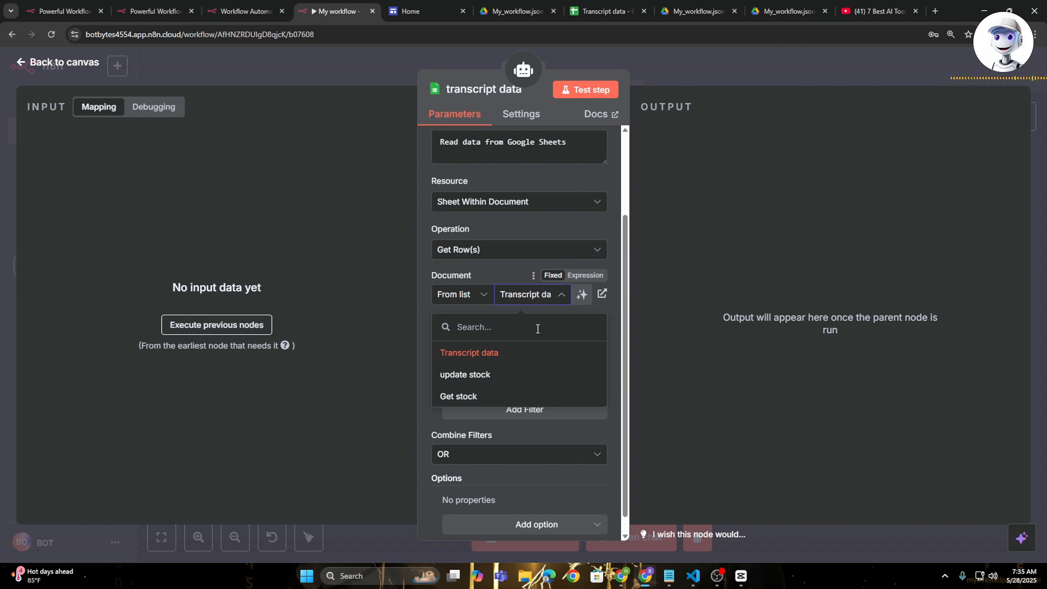
click(510, 353)
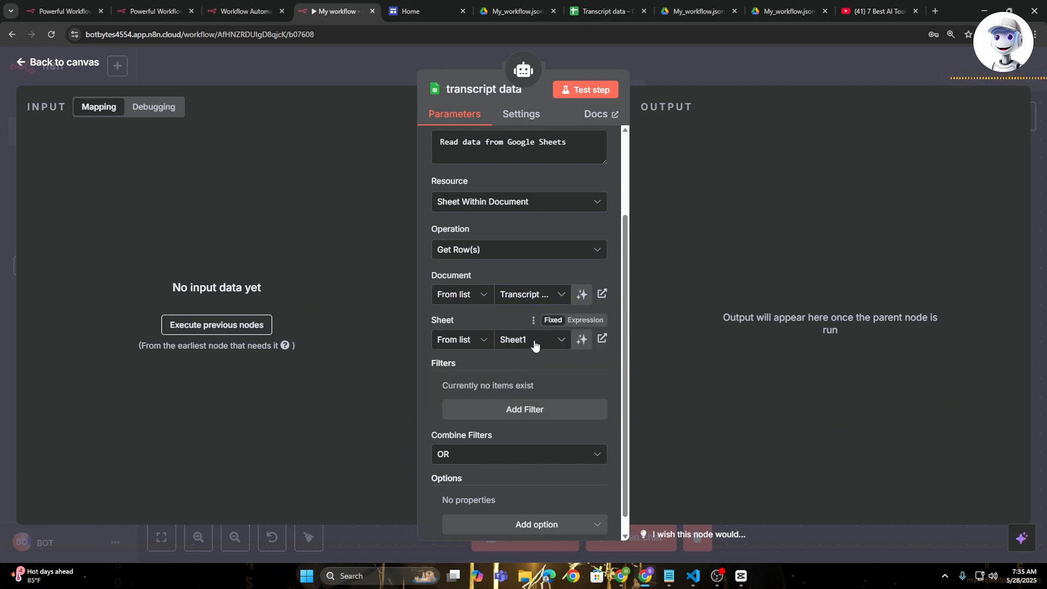
click(535, 345)
click(540, 371)
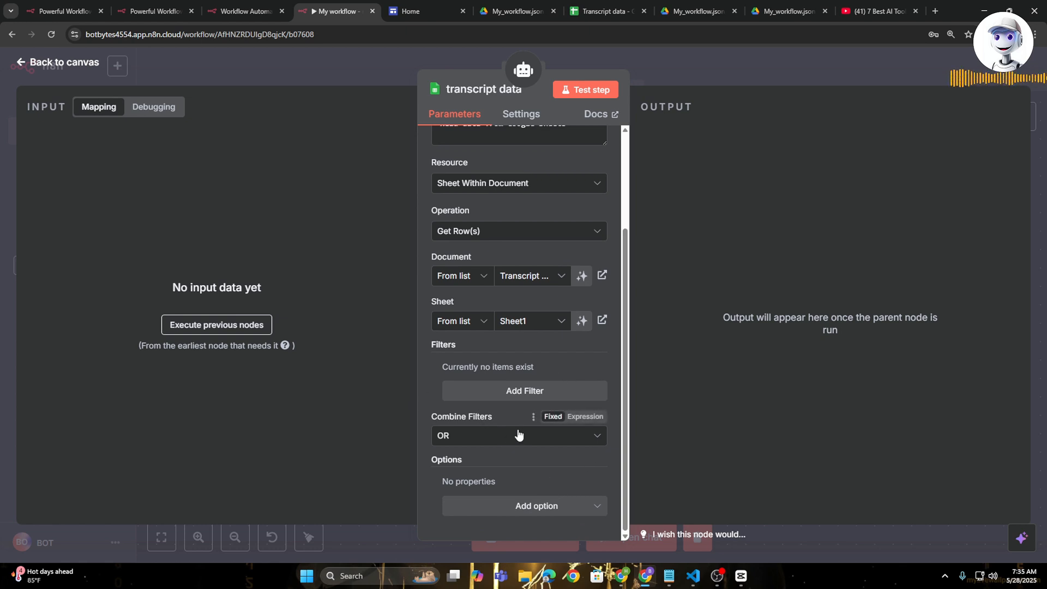
click(489, 442)
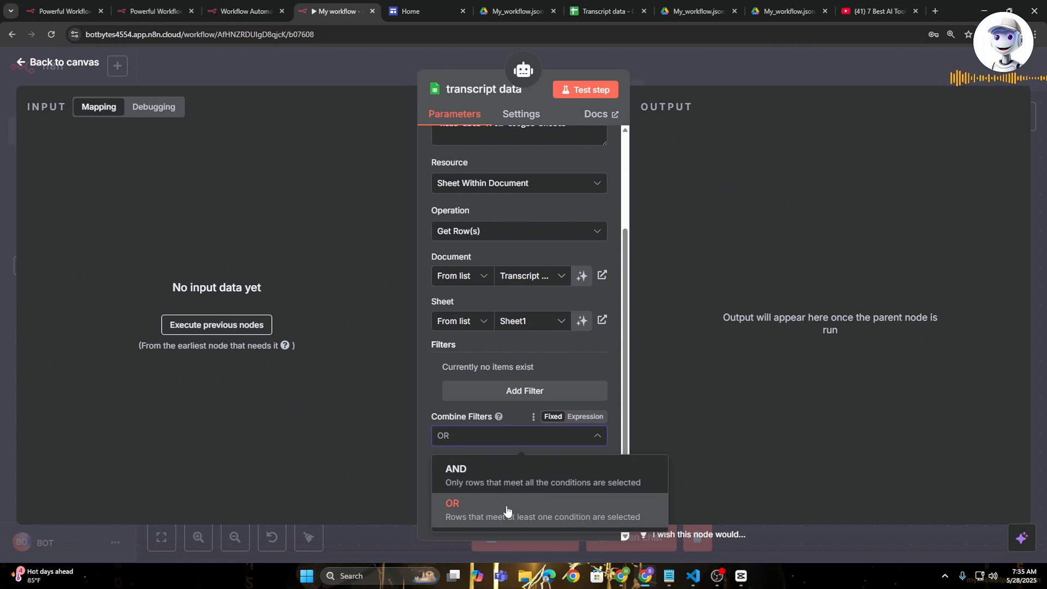
click(542, 513)
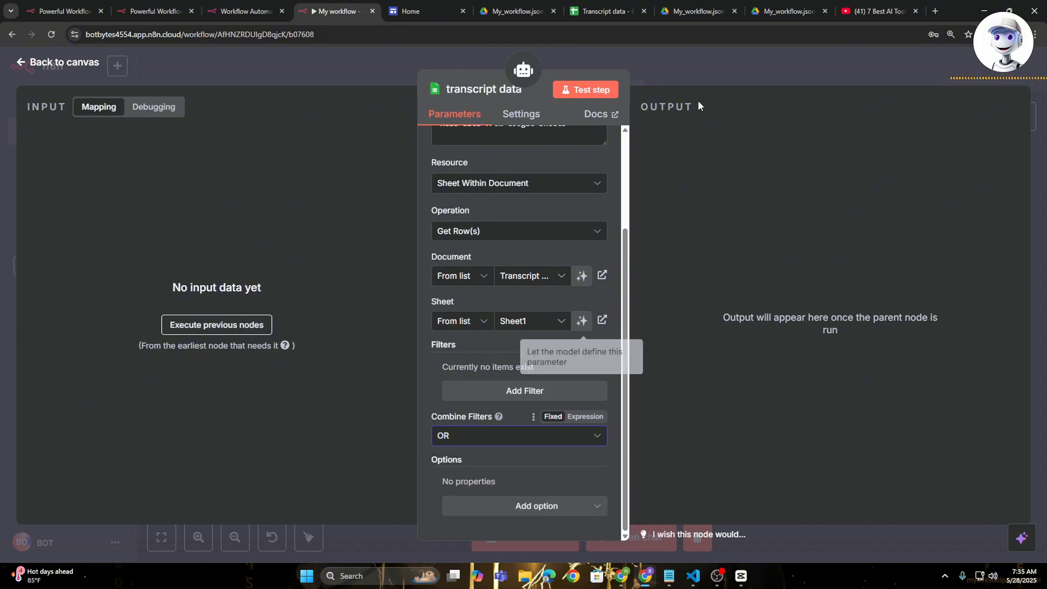
click(777, 68)
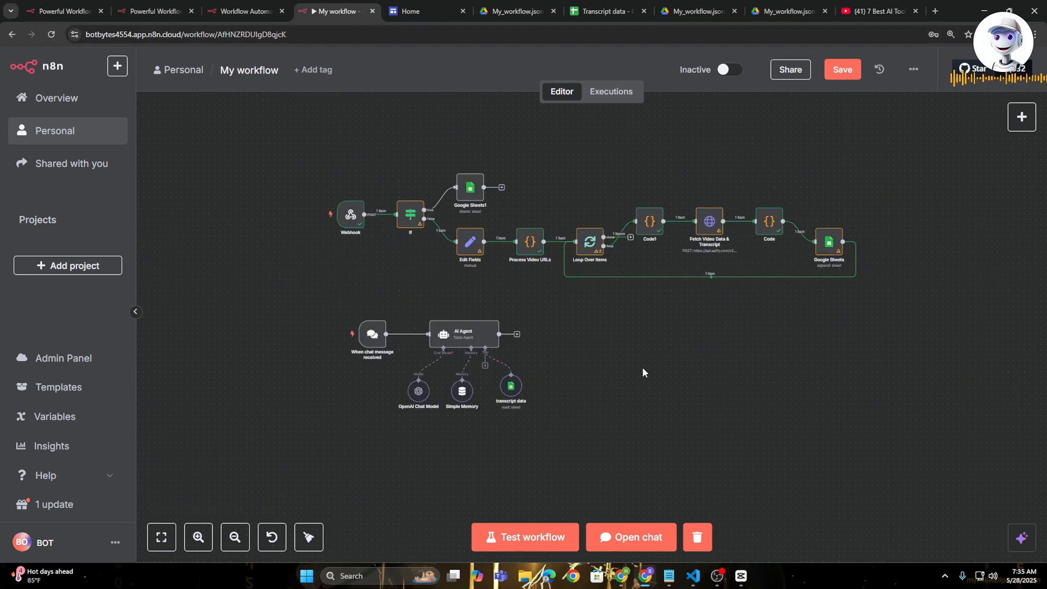
- View the YouTube URL Manager page in the other browser window and its youtube (1).html source in Visual Studio Code
click(622, 576)
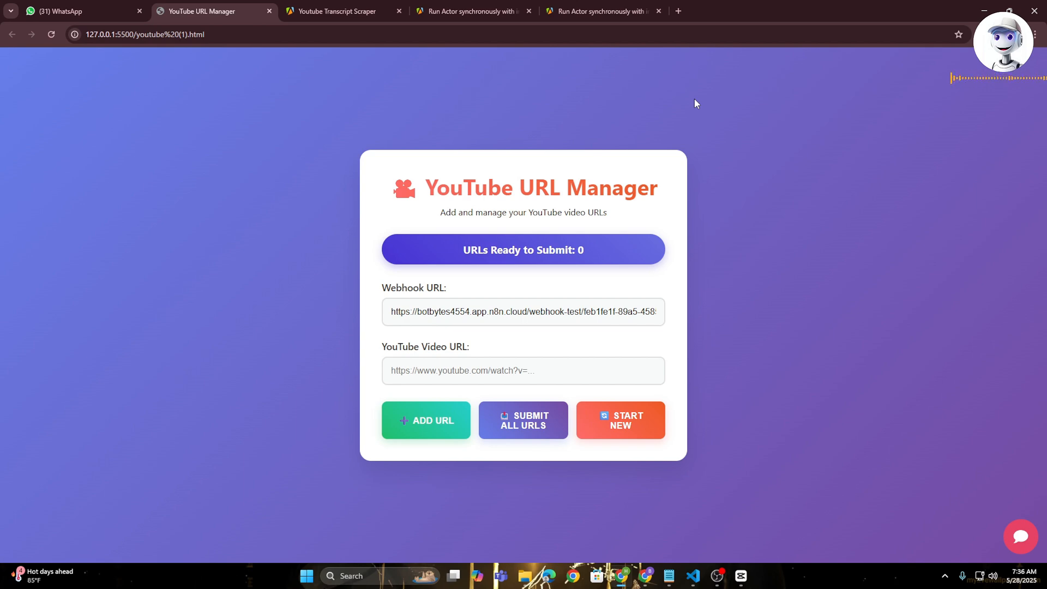
click(691, 582)
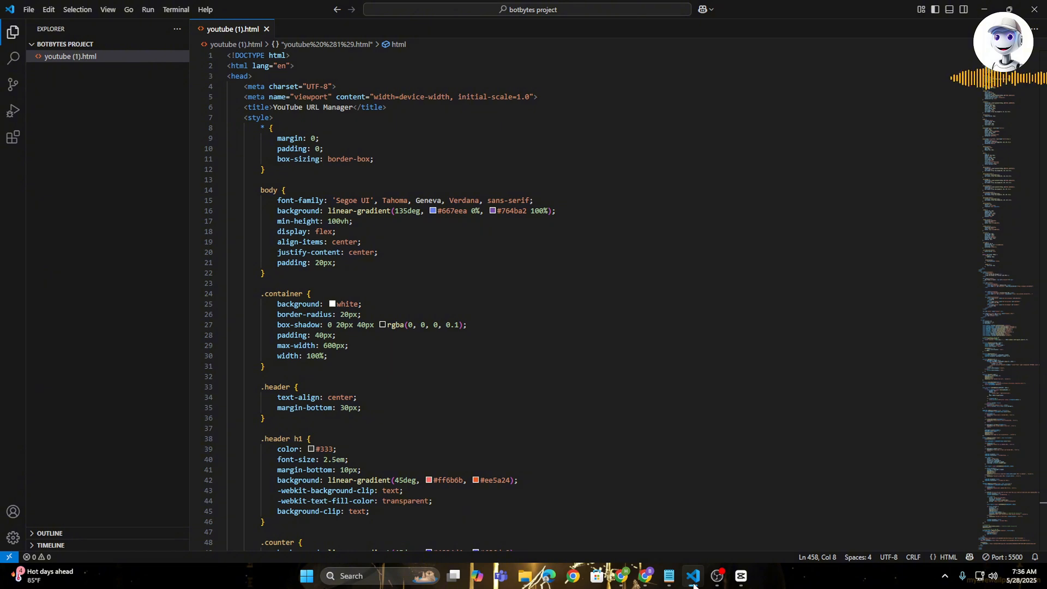
scroll(462, 221, down, 14)
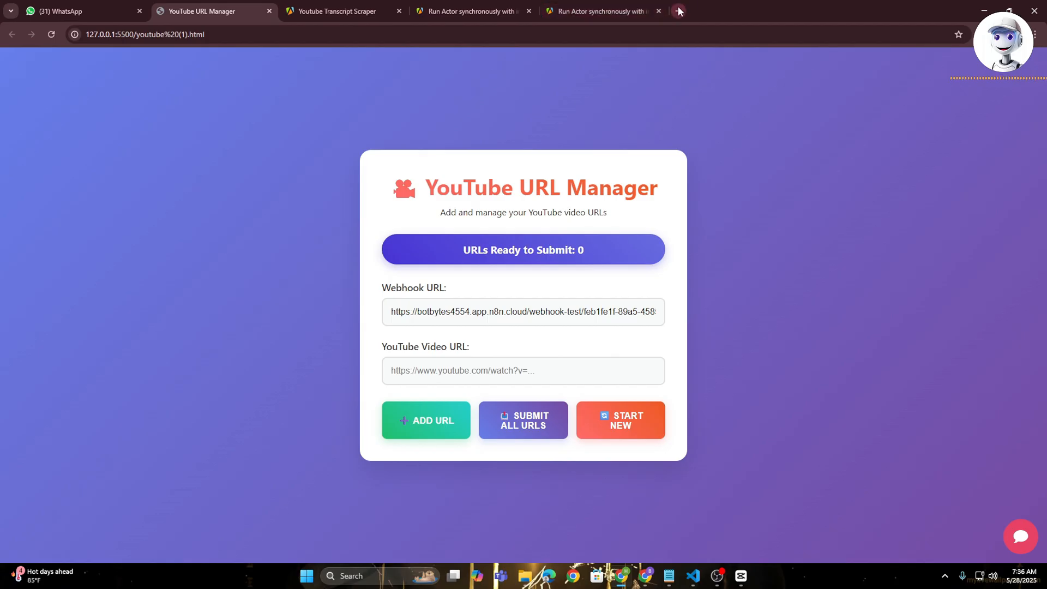
- Search Google for visual studio in a new browser tab, view the Visual Studio Code site's Windows download, and close the tab
click(680, 11)
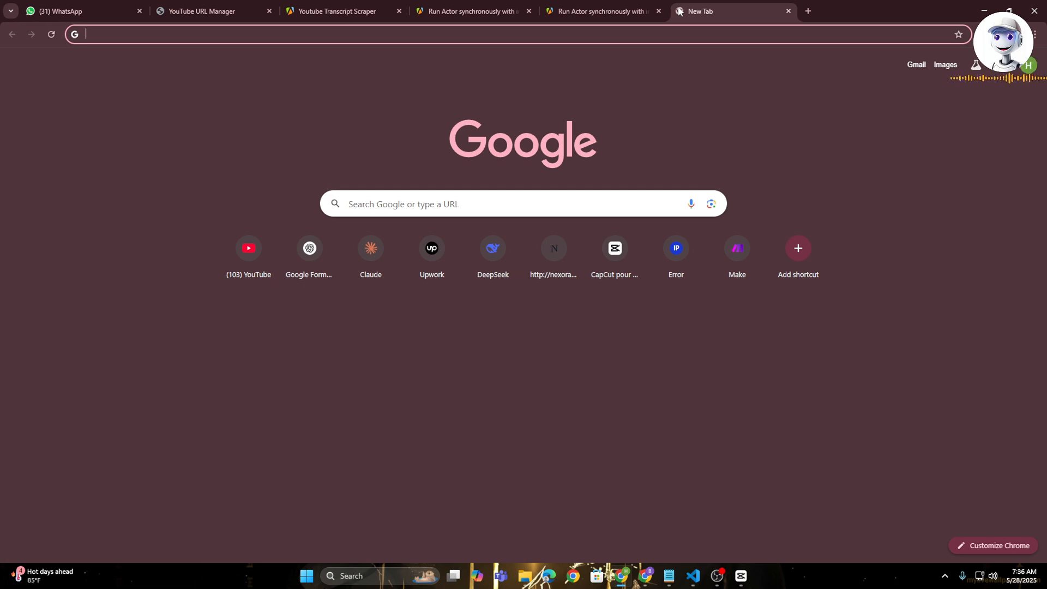
text(vis)
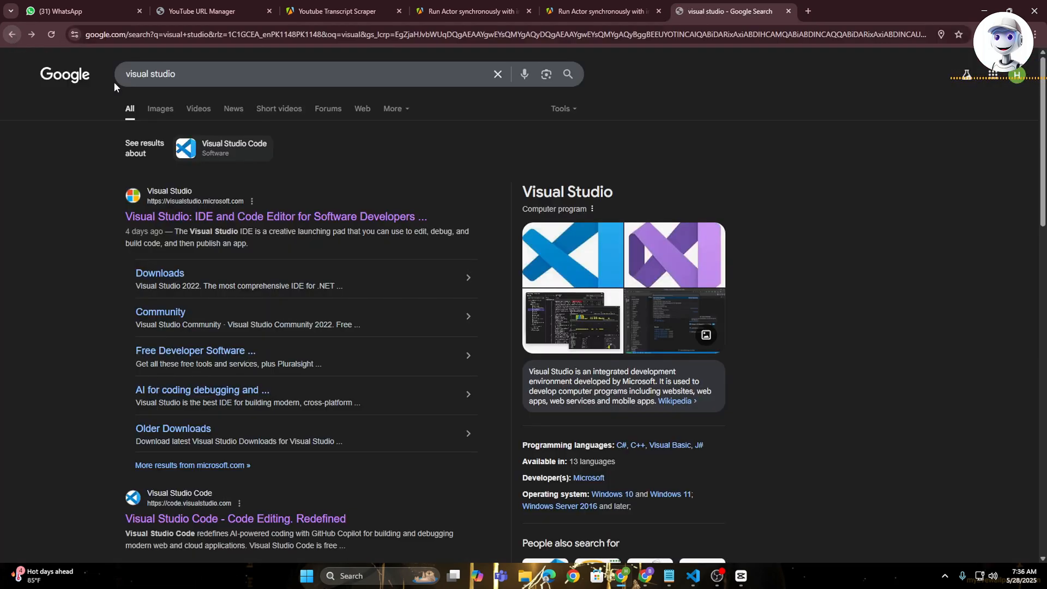
scroll(194, 264, down, 5)
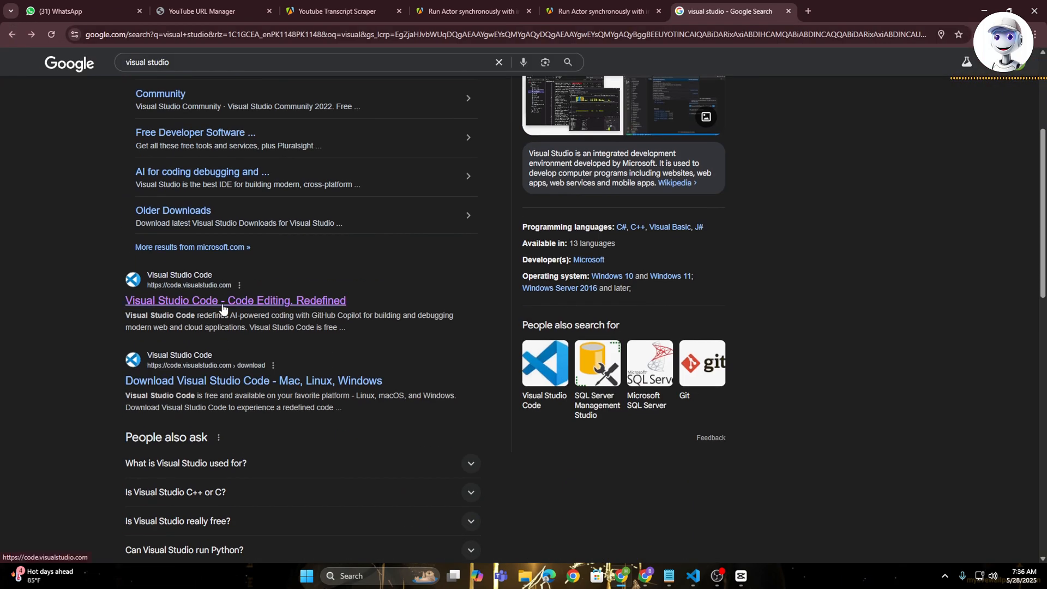
click(218, 296)
scroll(552, 362, down, 3)
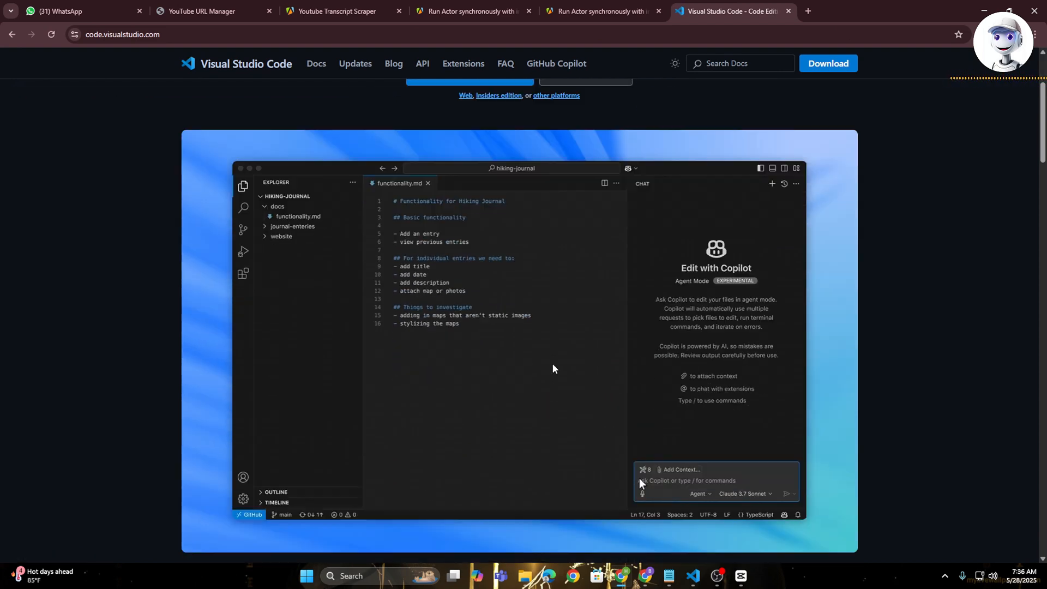
scroll(552, 362, up, 3)
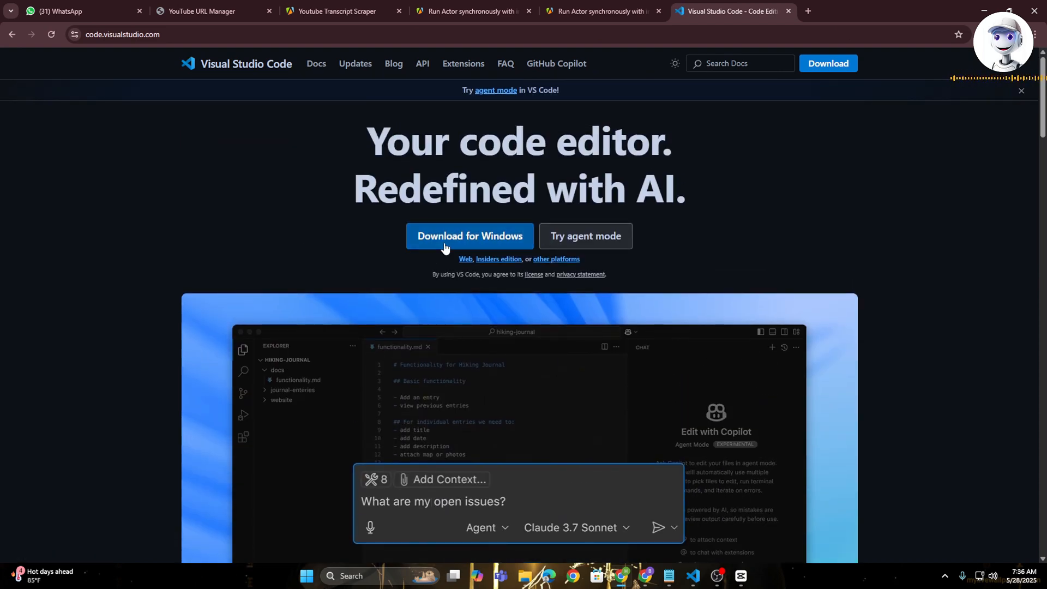
key(ctrl+w)
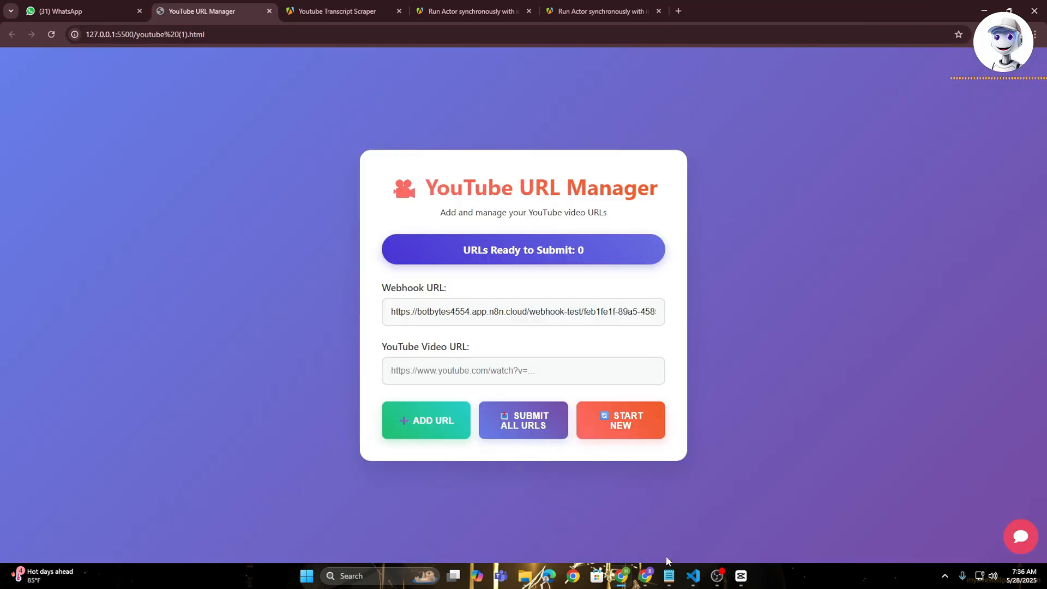
- In Visual Studio Code, examine the youtube (1).html code down to the createChat script and its webhookUrl value
click(693, 576)
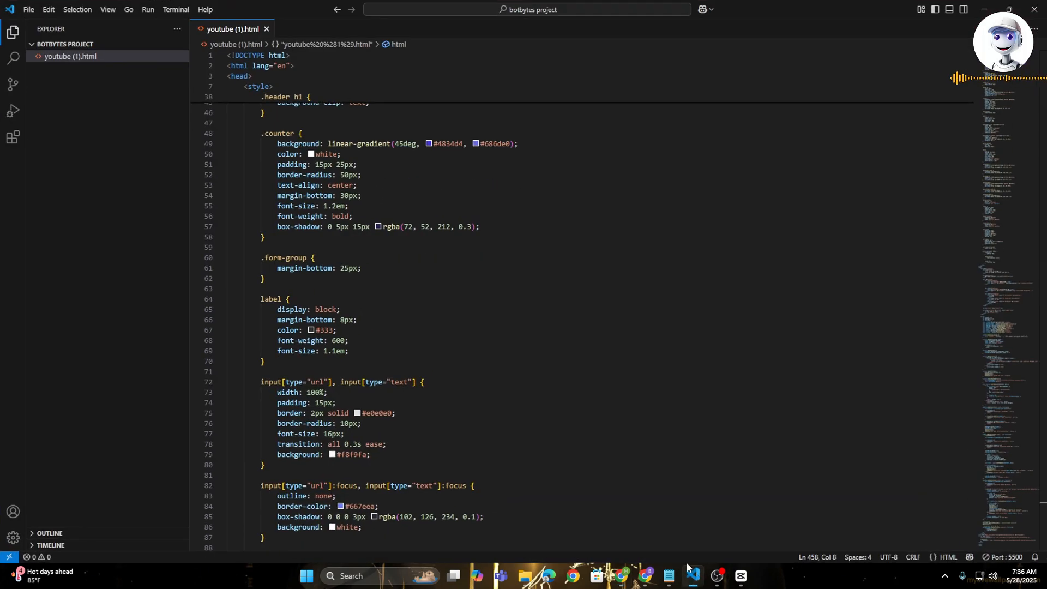
scroll(537, 281, up, 7)
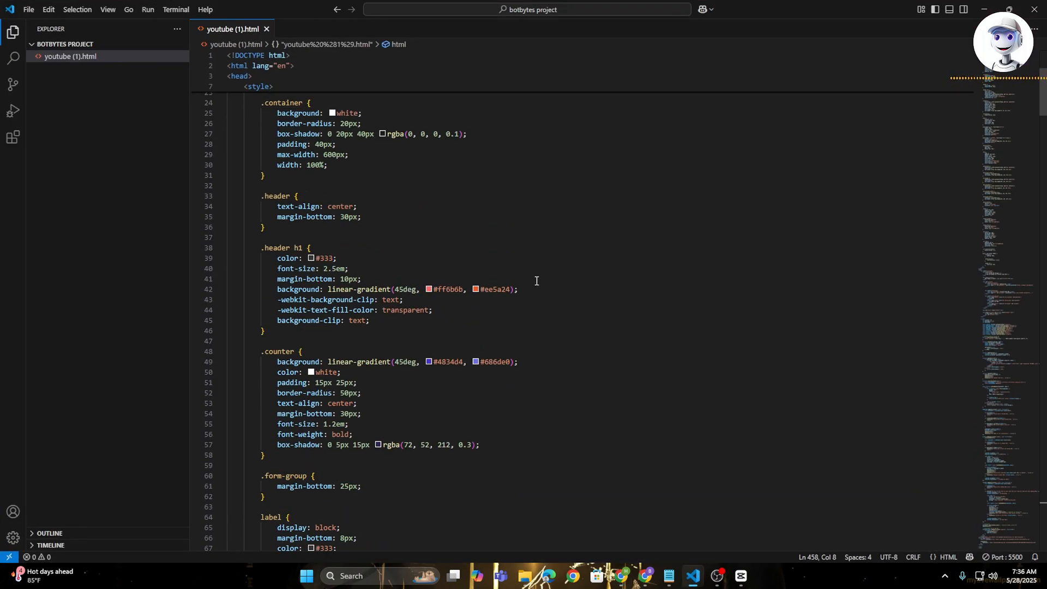
scroll(537, 281, up, 7)
scroll(486, 246, down, 12)
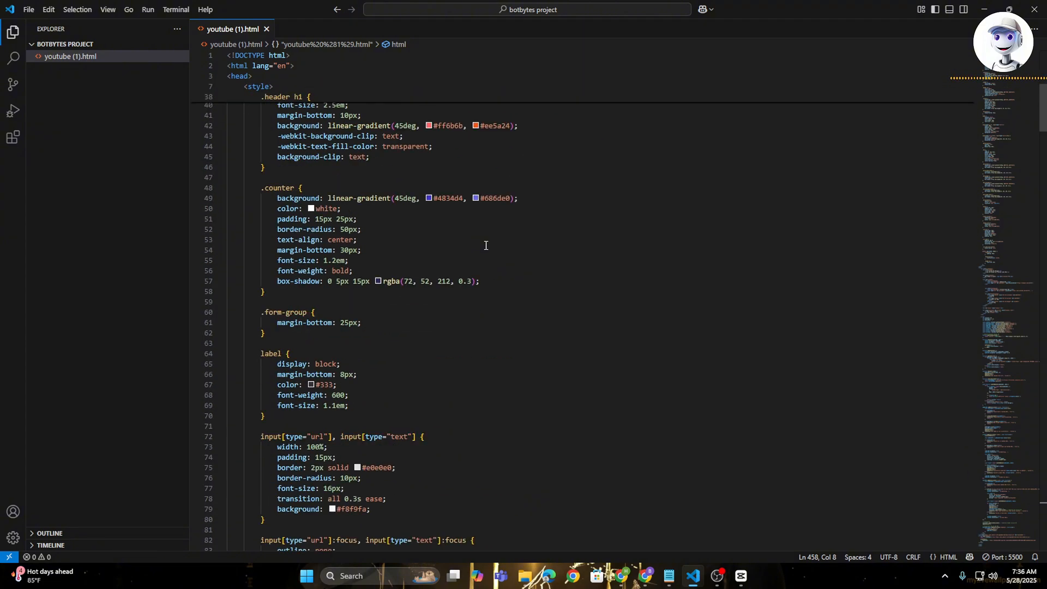
scroll(486, 246, down, 20)
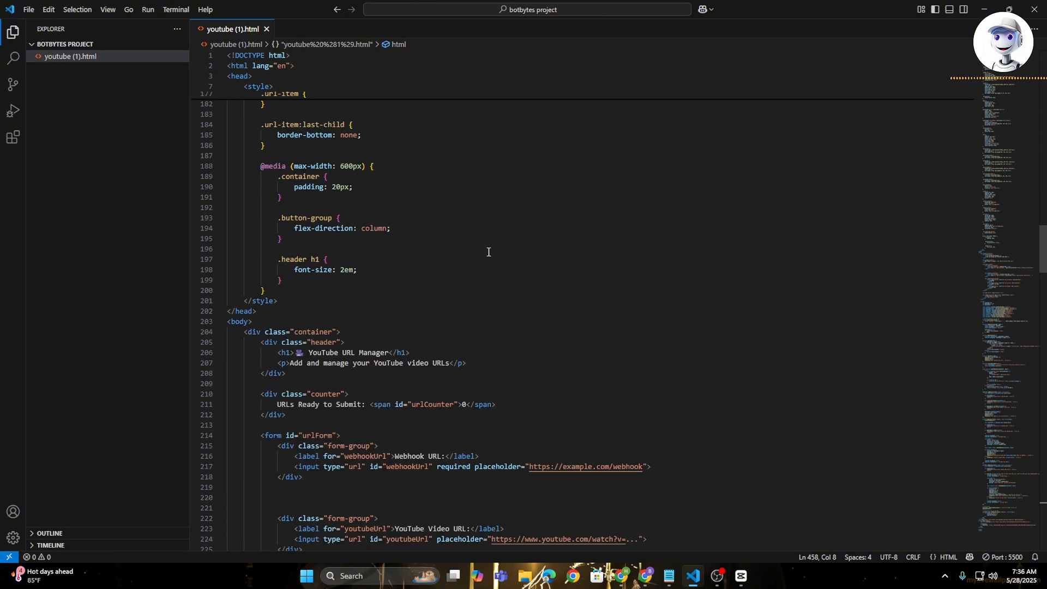
scroll(488, 253, down, 20)
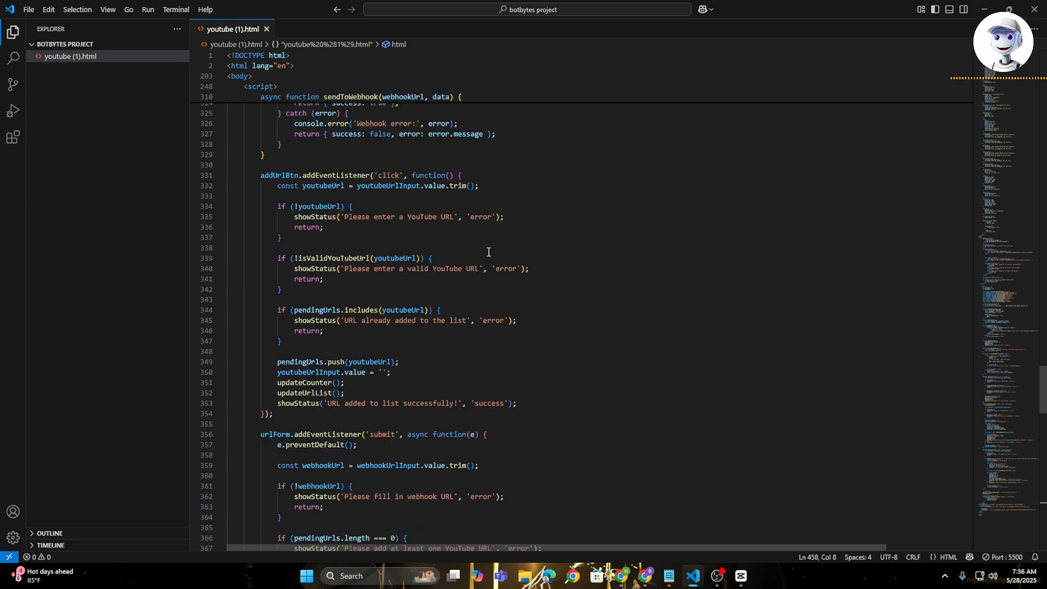
scroll(488, 252, down, 20)
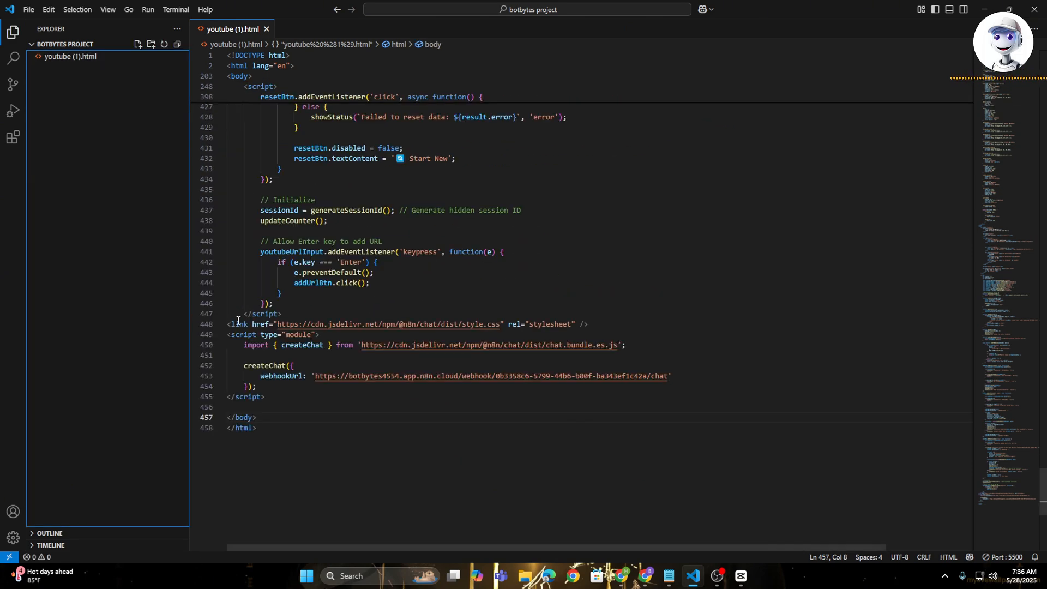
drag(242, 366, 669, 377)
click(298, 393)
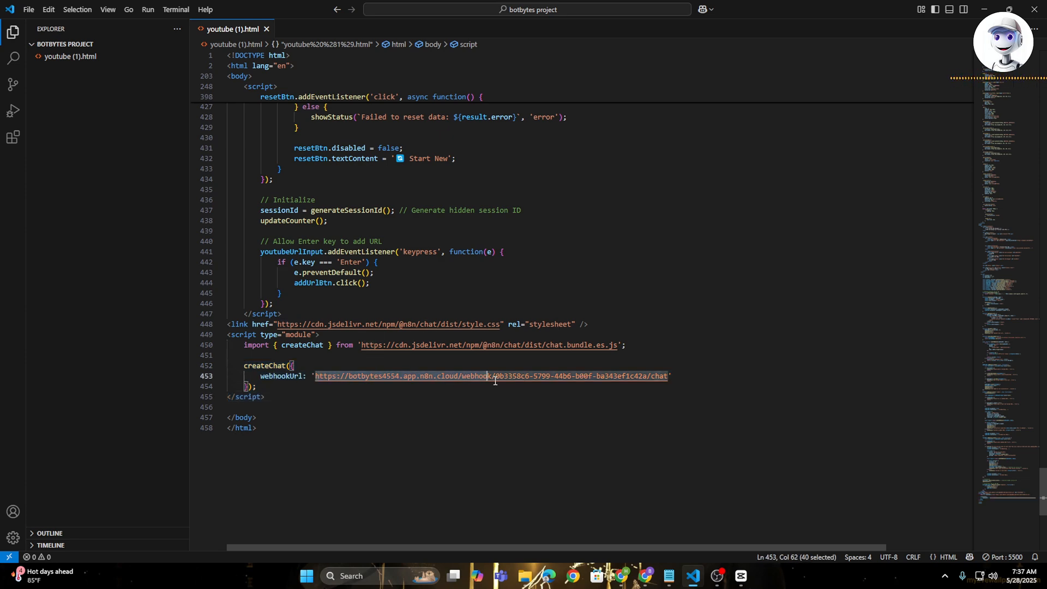
- Switch to the n8n workflow and copy the Chat URL of the When chat message received node
click(625, 576)
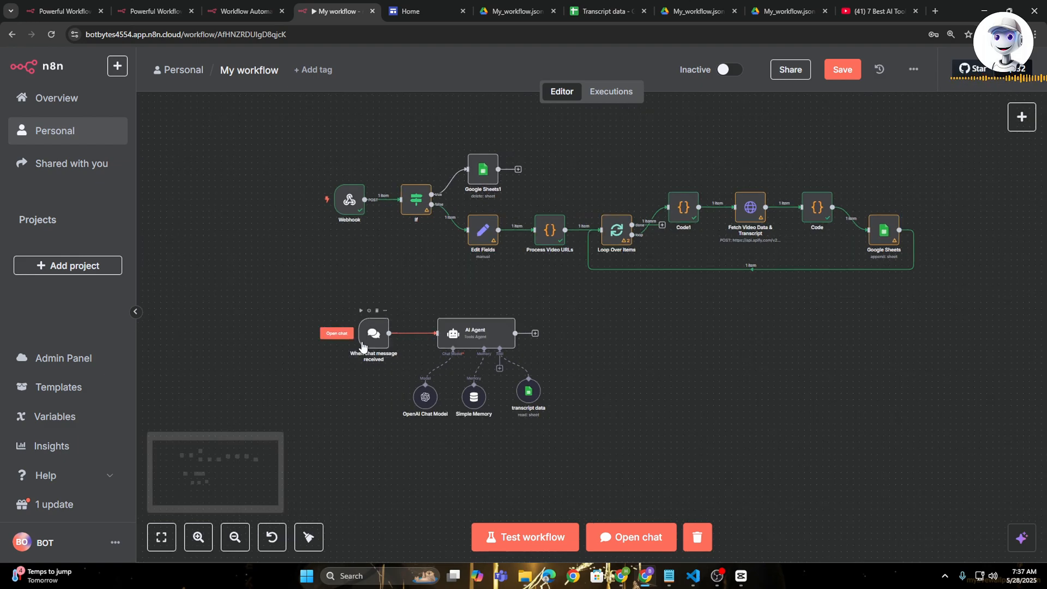
scroll(363, 347, up, 2)
double_click(375, 334)
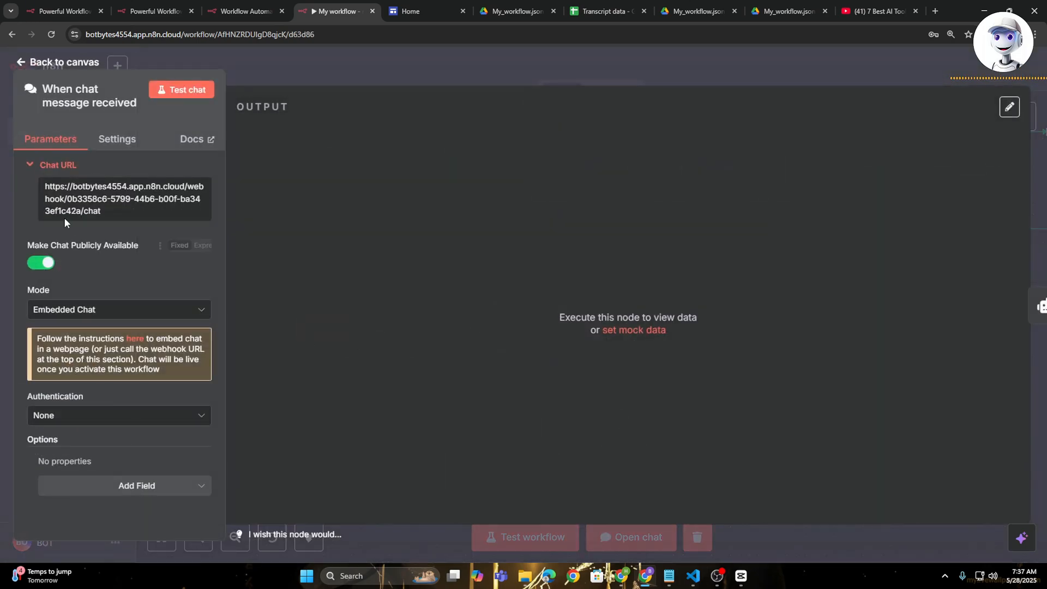
click(102, 201)
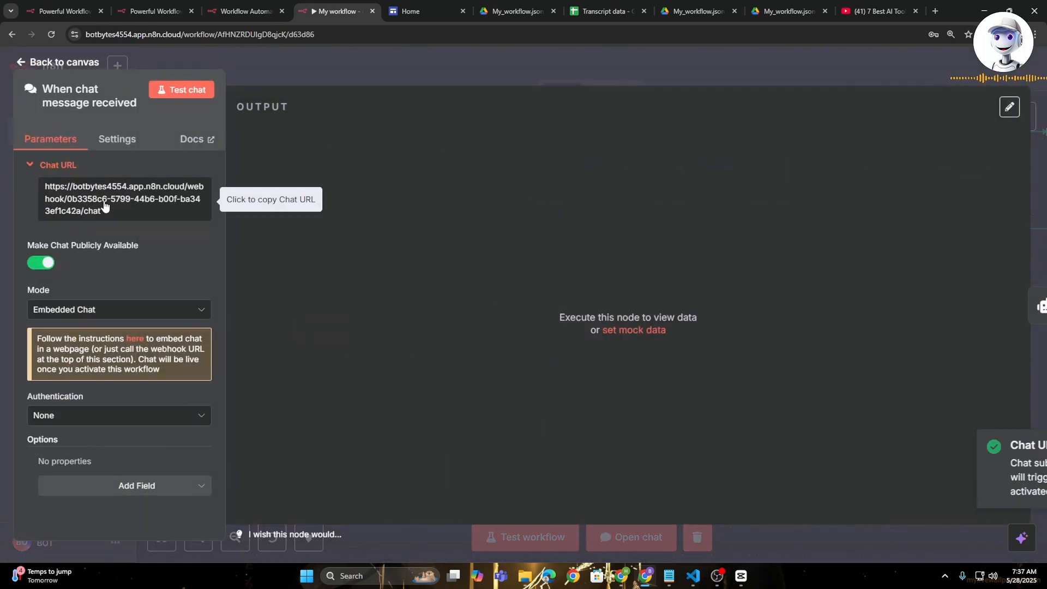
- In youtube (1).html in Visual Studio Code, replace the createChat webhookUrl value with the copied Chat URL
click(693, 576)
click(339, 375)
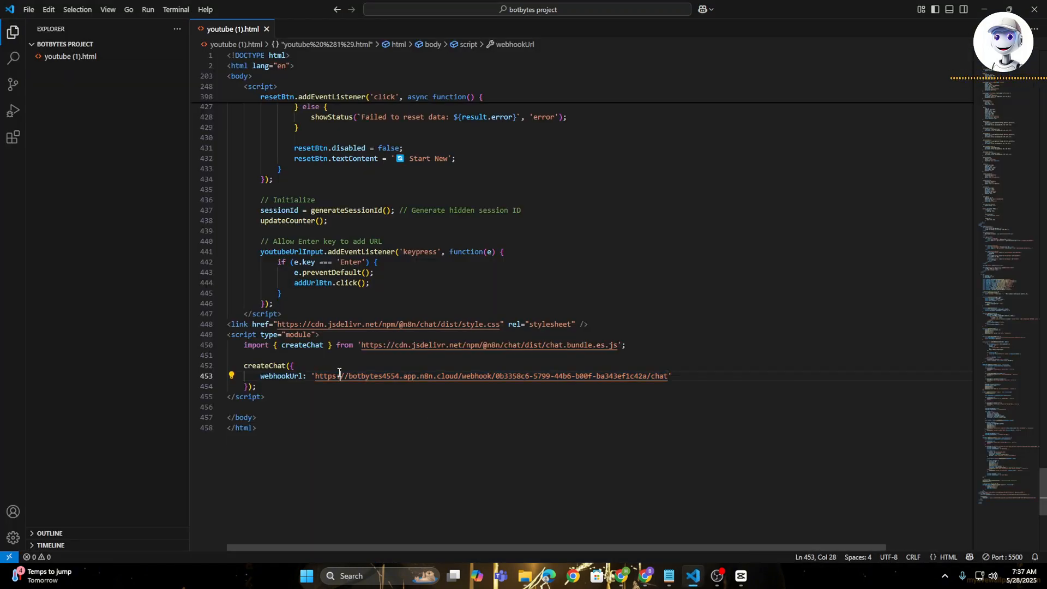
drag(316, 378, 668, 377)
key(ctrl+v)
click(693, 300)
- Run youtube (1).html without debugging as a Chrome web app, move its window aside, and minimize the code editor
click(145, 6)
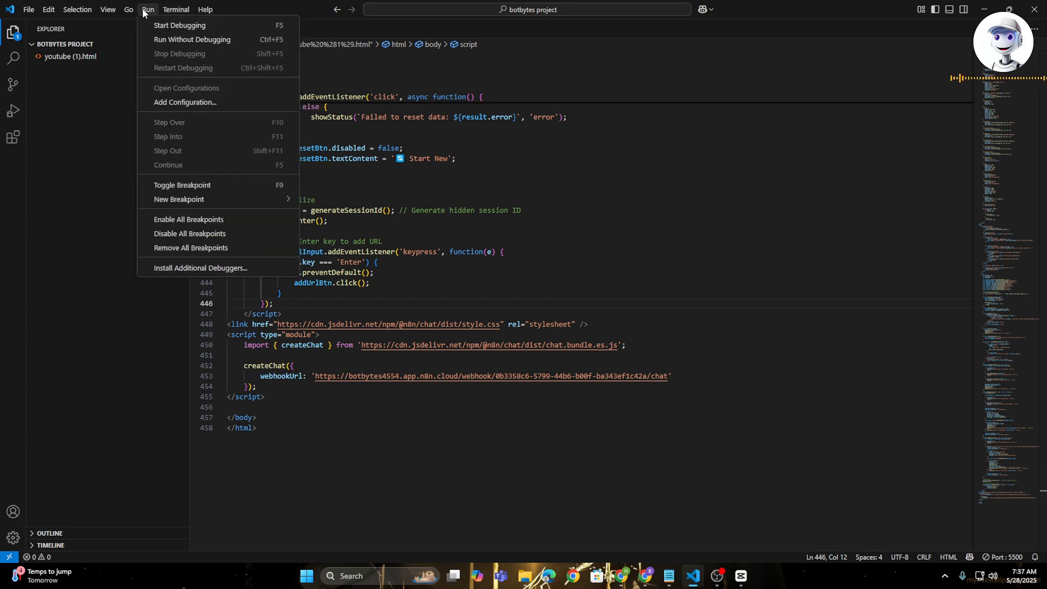
click(206, 40)
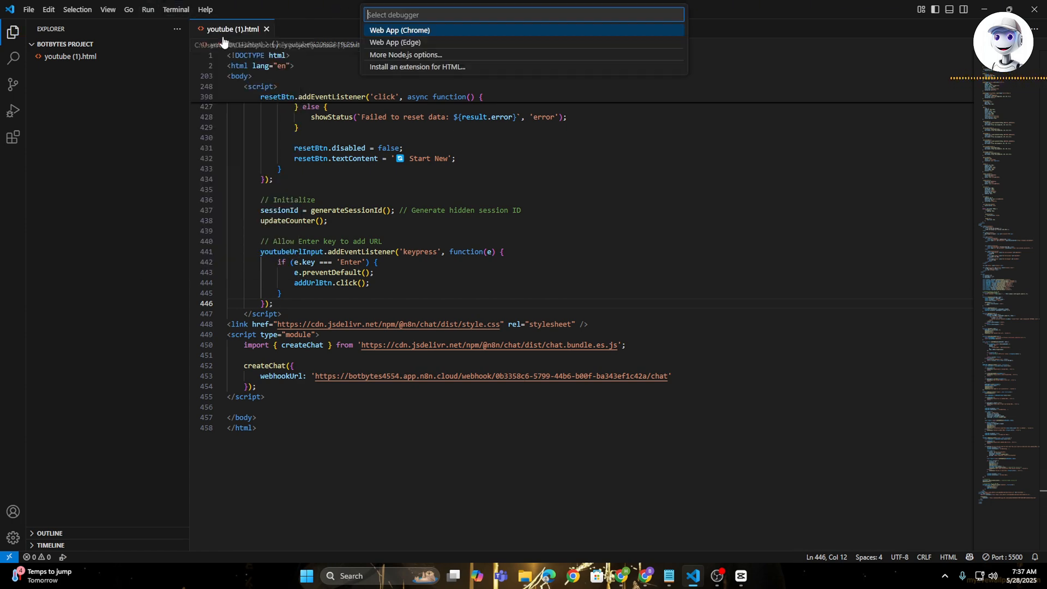
key(Return)
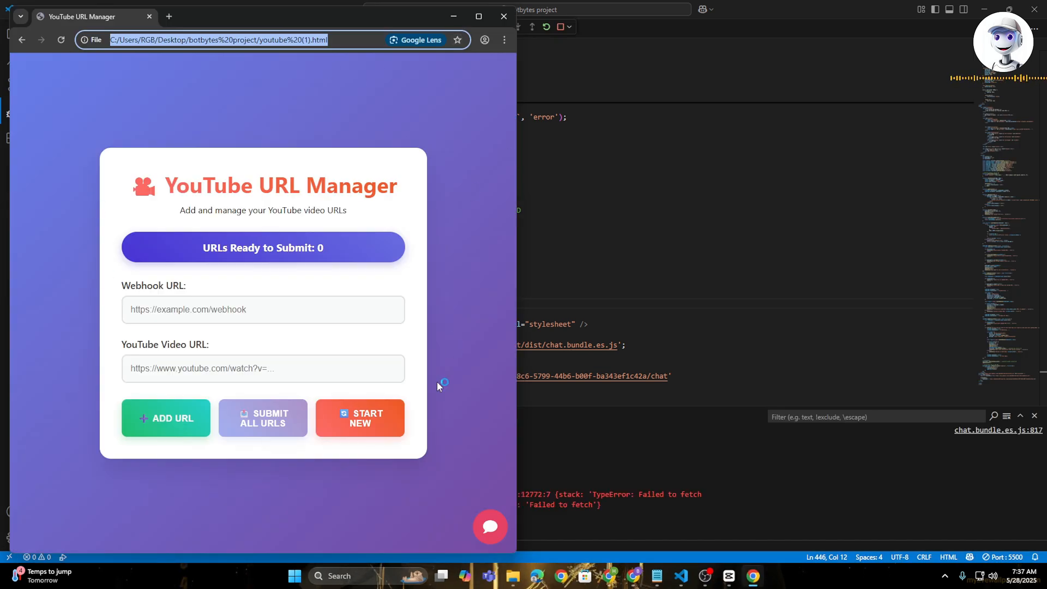
drag(409, 17, 850, 45)
click(992, 8)
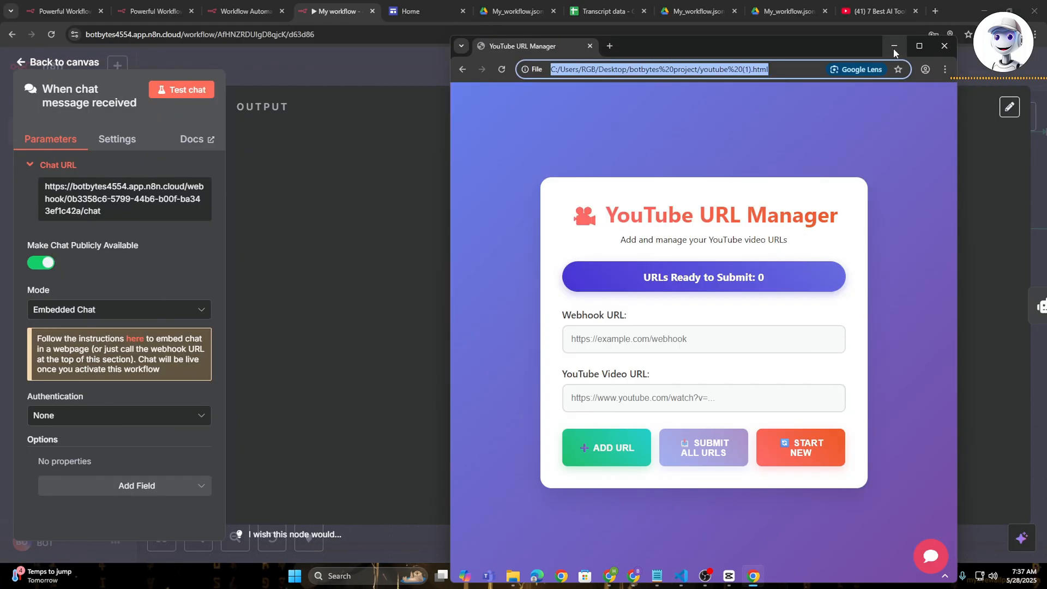
- Copy the Webhook node's production URL in the n8n workflow and return to the canvas
click(401, 62)
scroll(564, 256, up, 2)
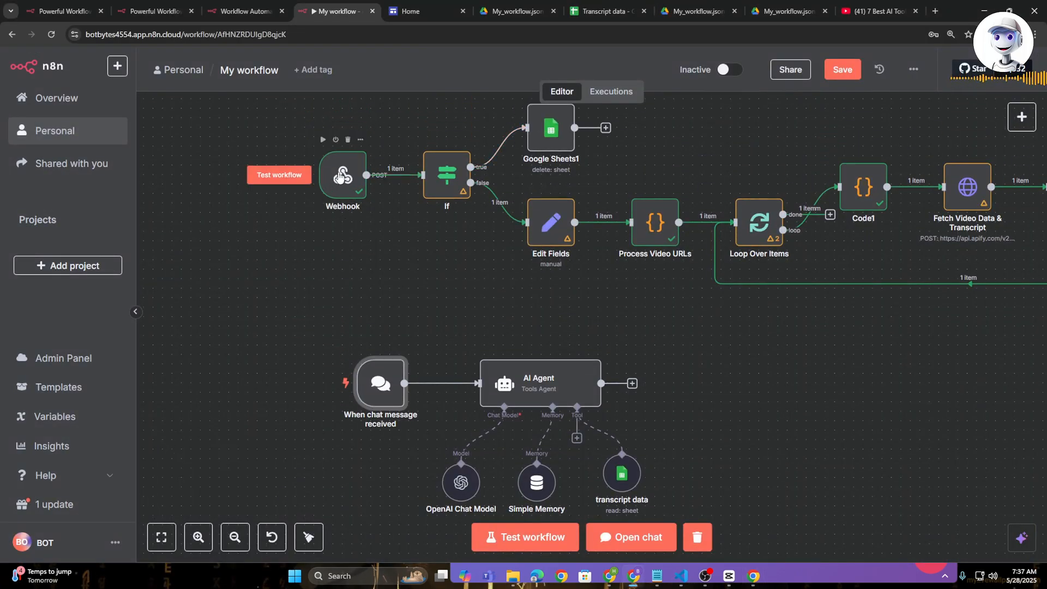
scroll(341, 176, up, 1)
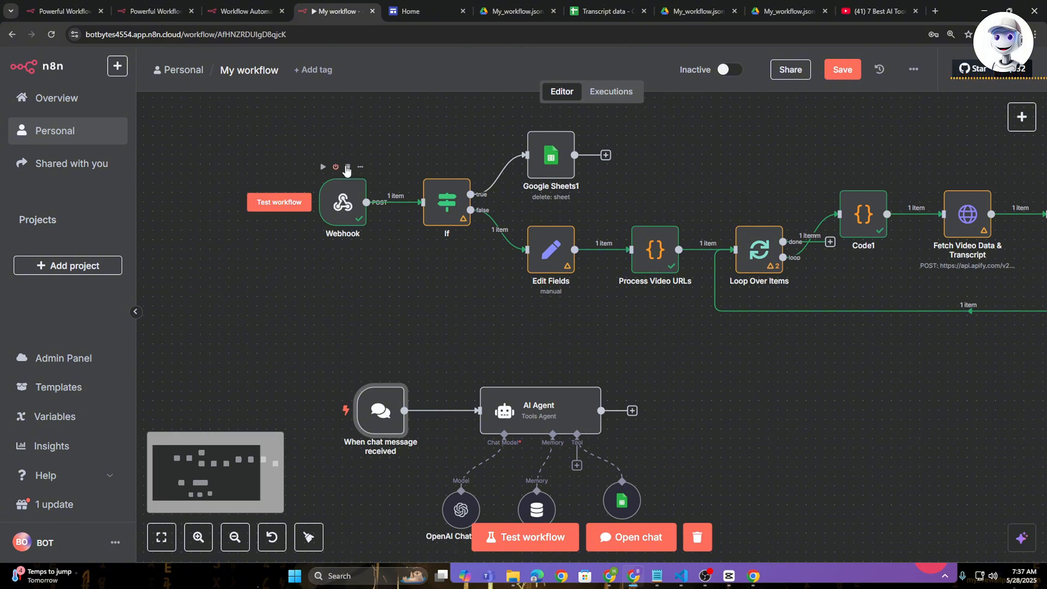
double_click(341, 203)
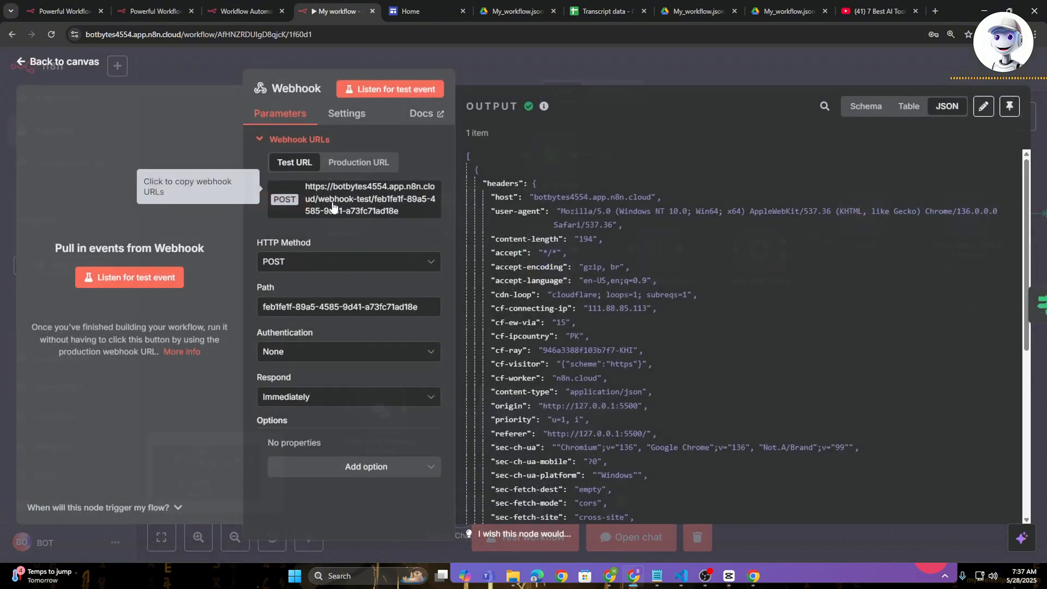
click(361, 163)
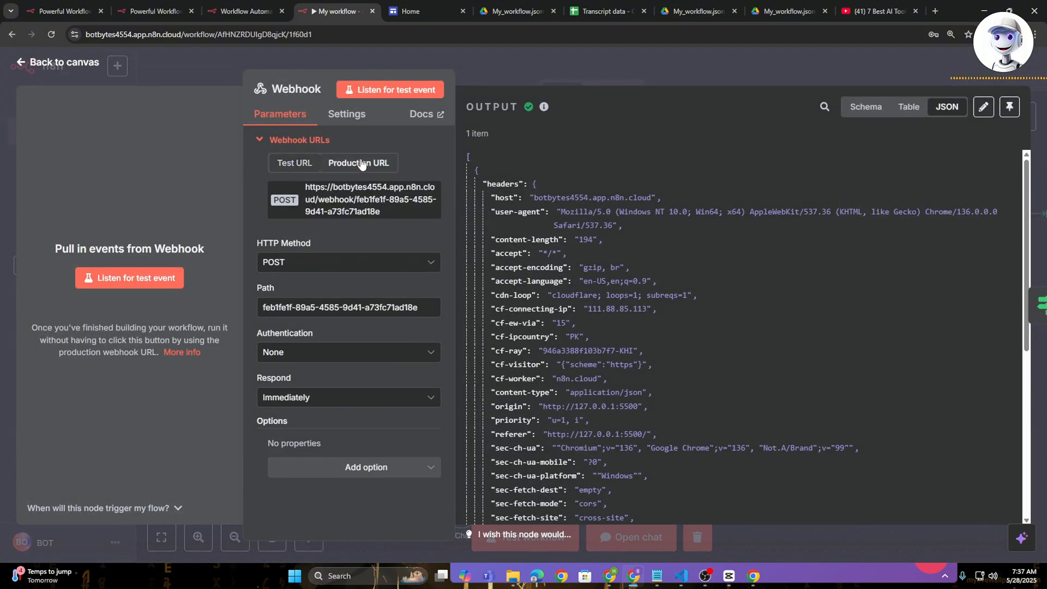
click(365, 208)
click(643, 62)
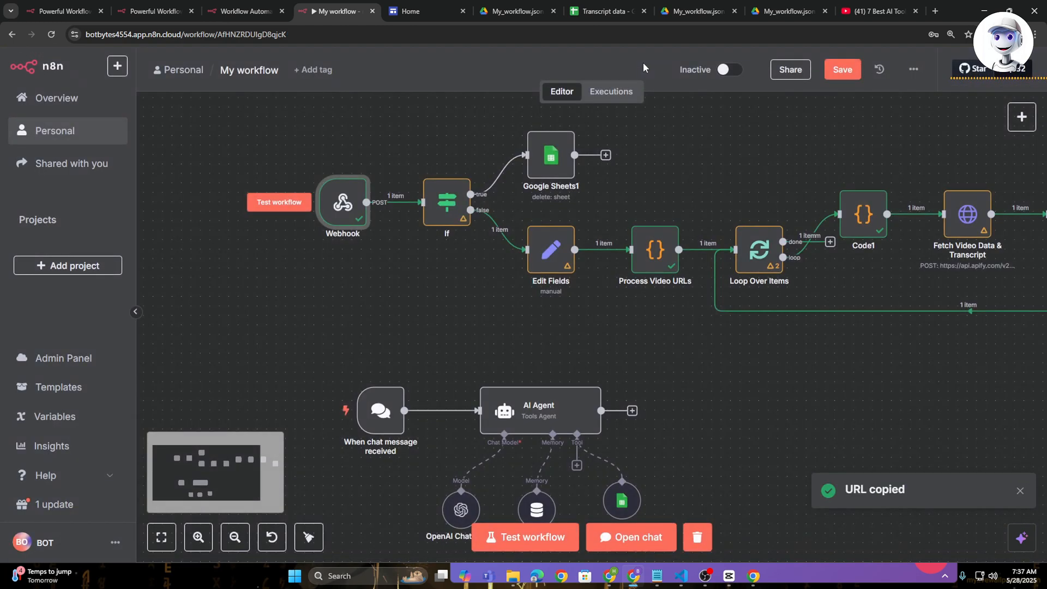
- Activate the workflow and paste the copied production URL as the Webhook URL on the YouTube URL Manager page
click(724, 69)
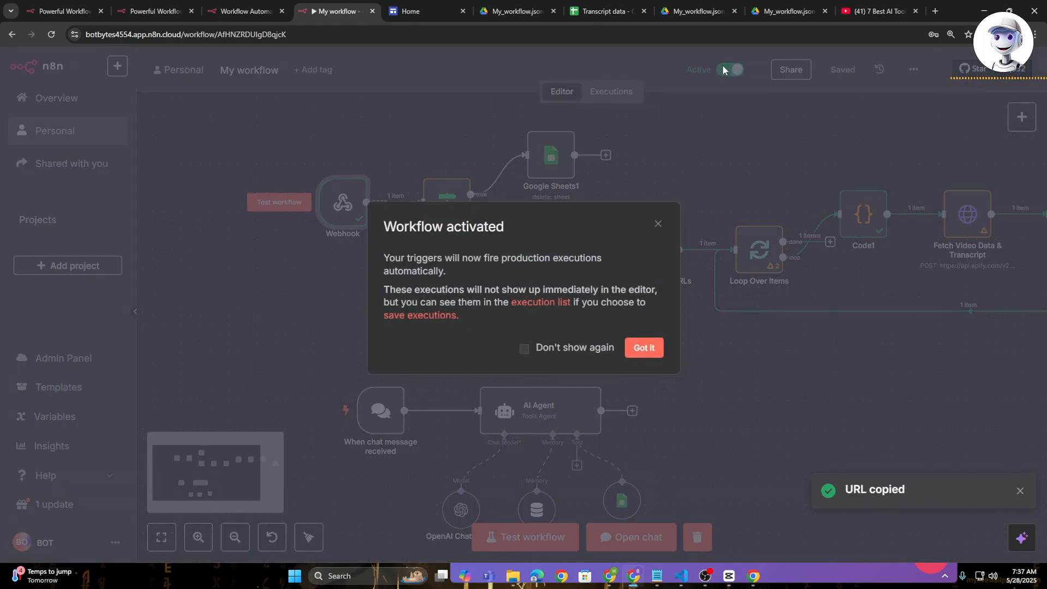
click(644, 347)
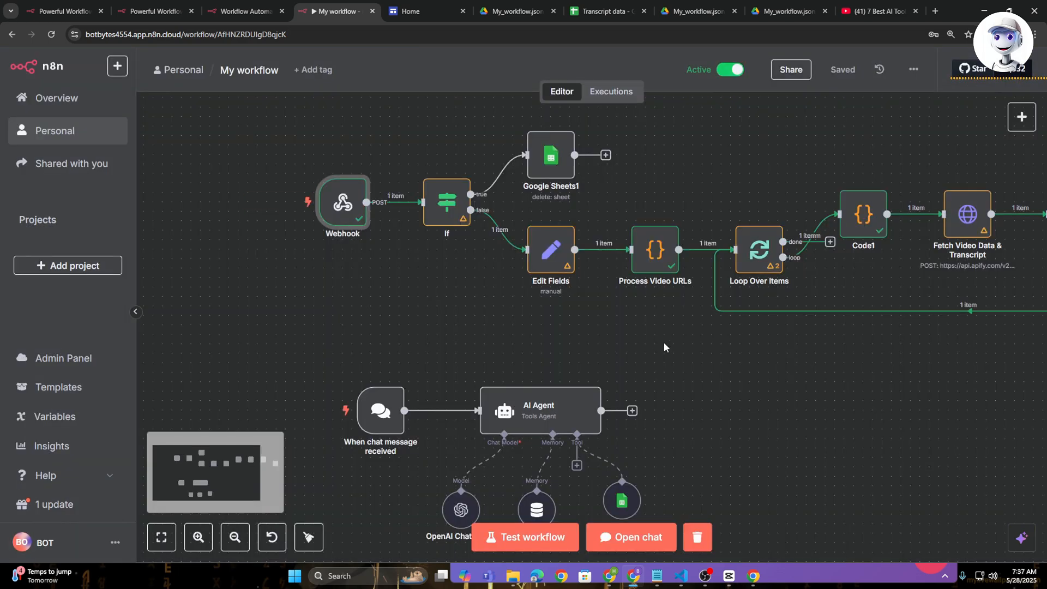
click(753, 576)
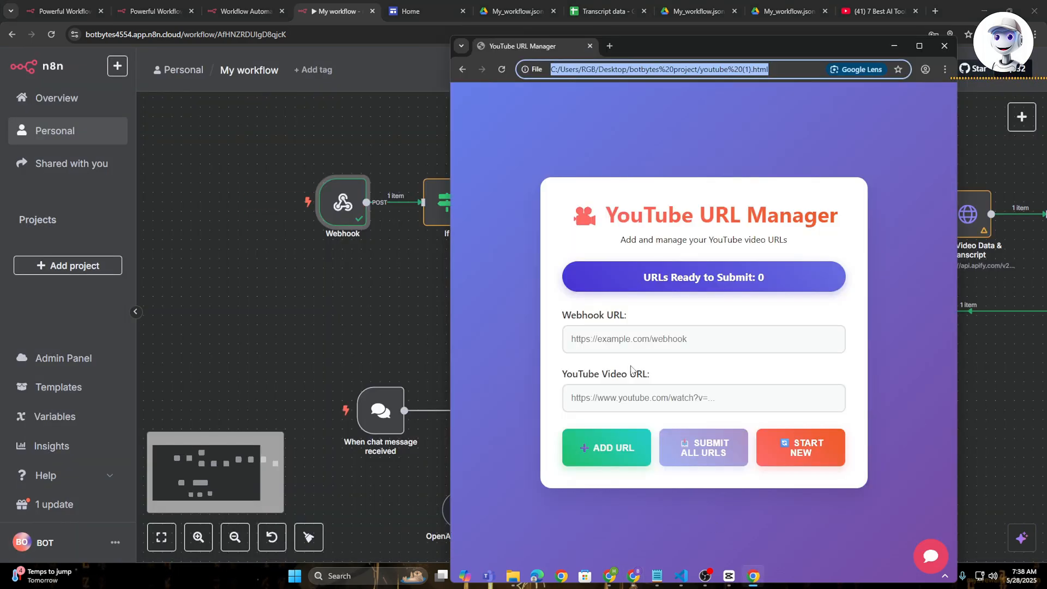
click(646, 341)
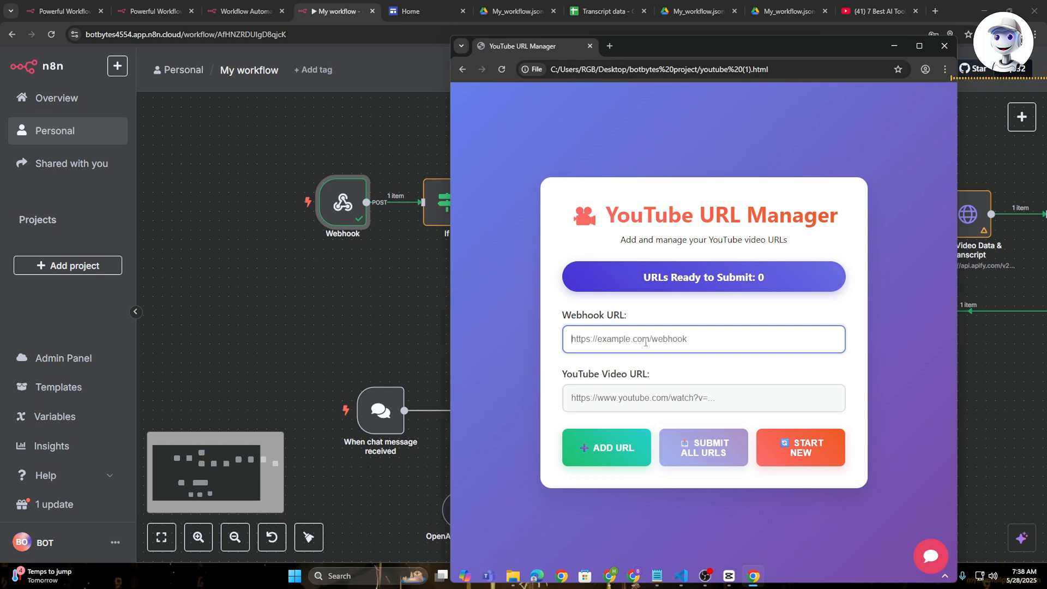
key(ctrl+v)
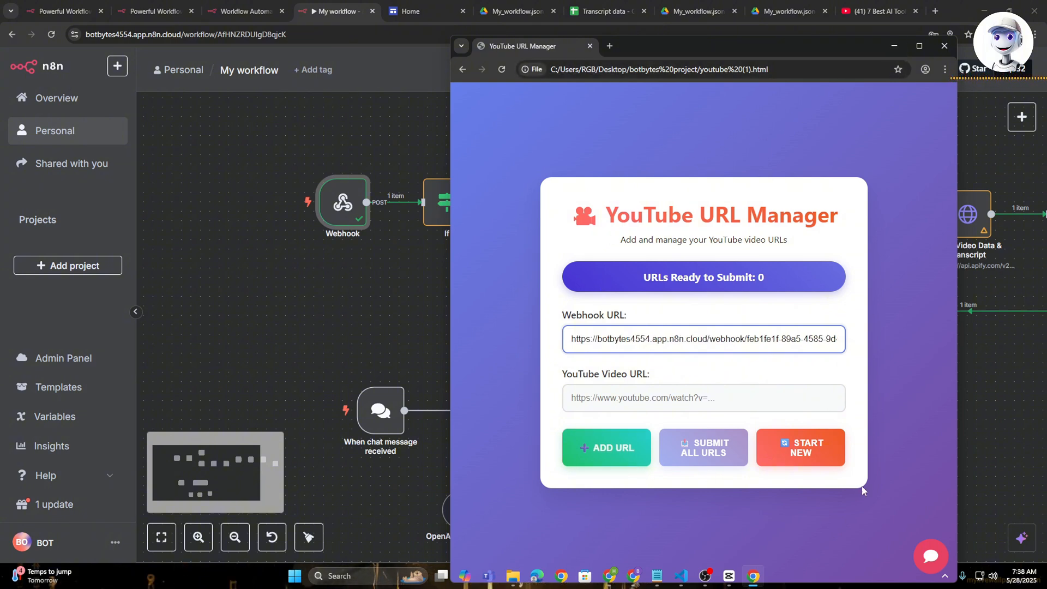
- Open and close the chat widget on the YouTube URL Manager page and minimize its window
click(931, 565)
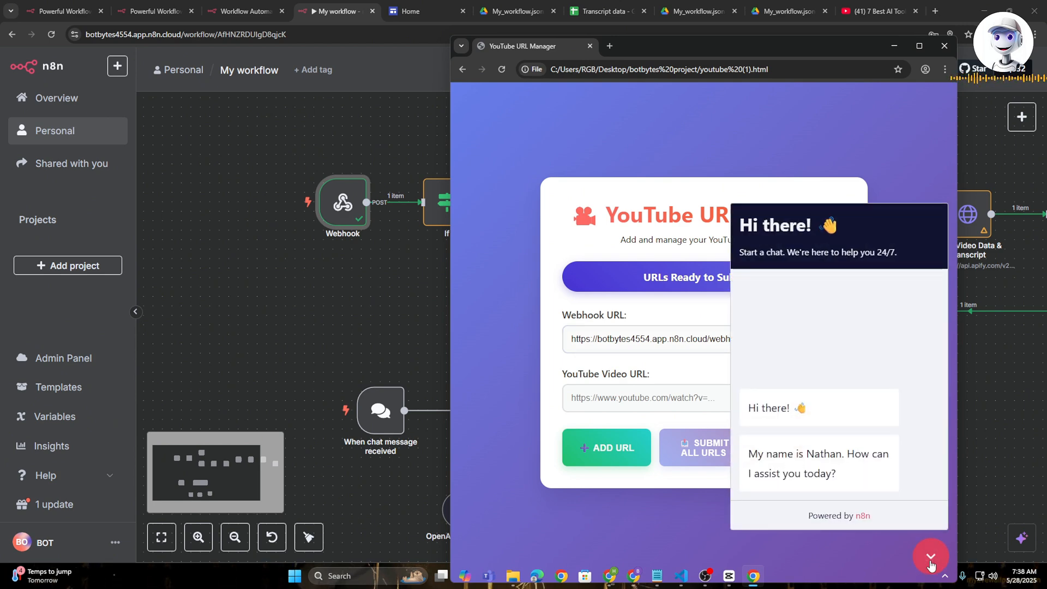
click(931, 562)
click(895, 46)
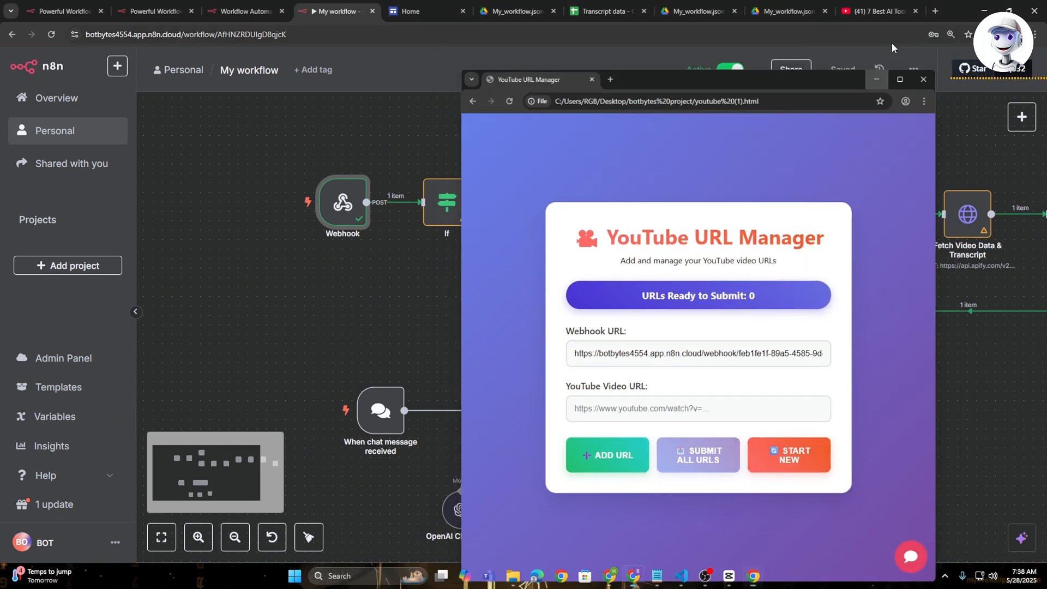
- Open the embed instructions linked from the When chat message received node and copy the CDN Embed code
scroll(388, 423, up, 3)
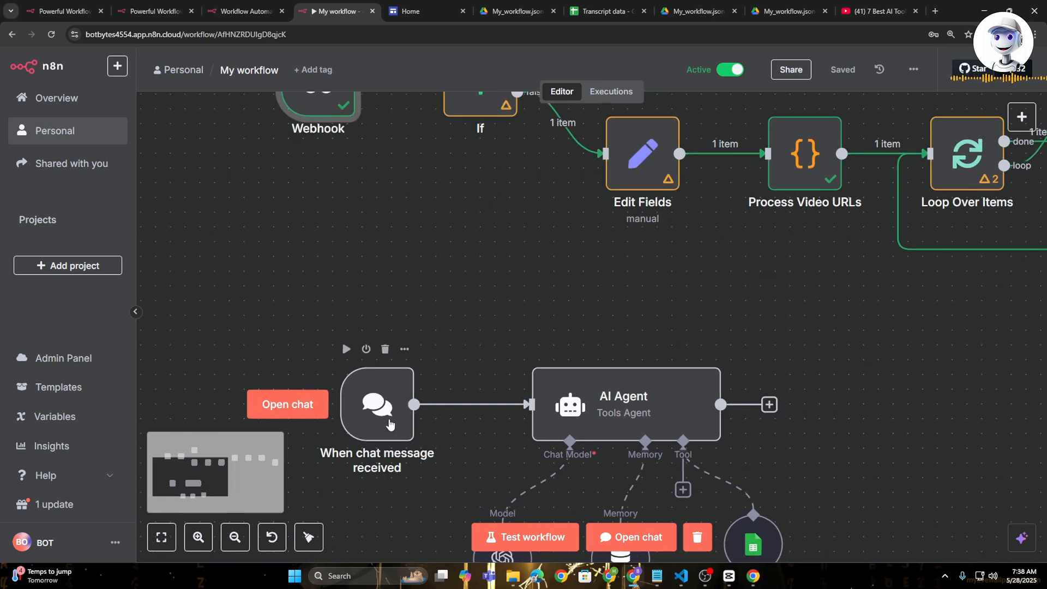
double_click(370, 389)
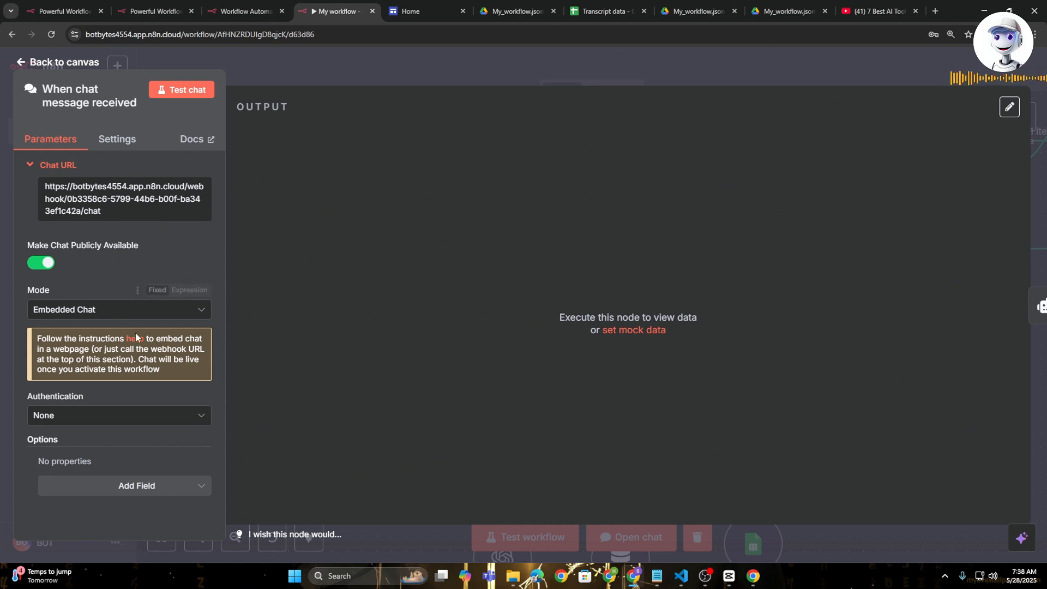
scroll(130, 337, up, 2)
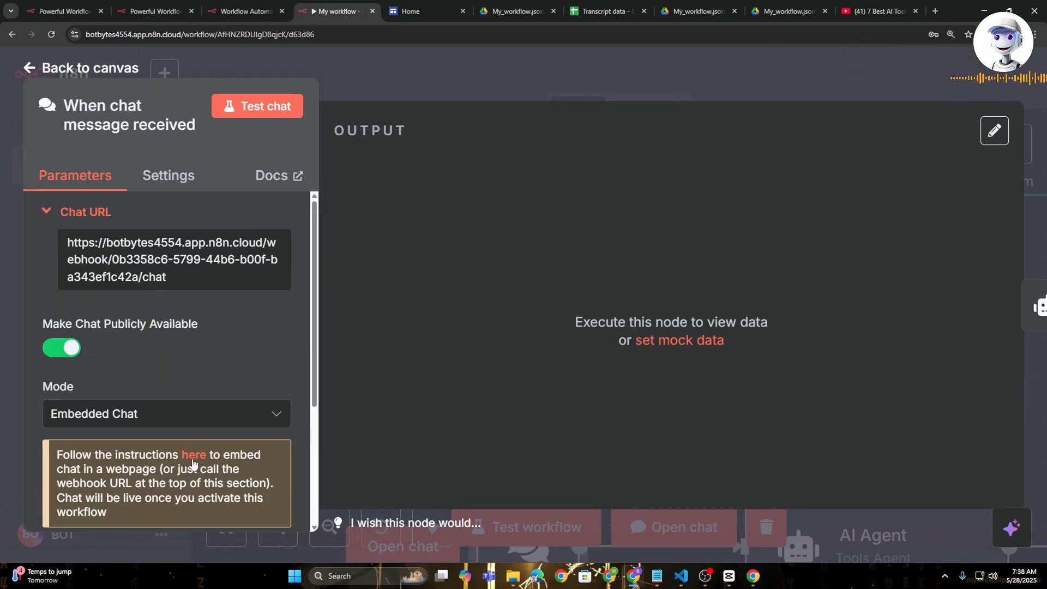
click(193, 456)
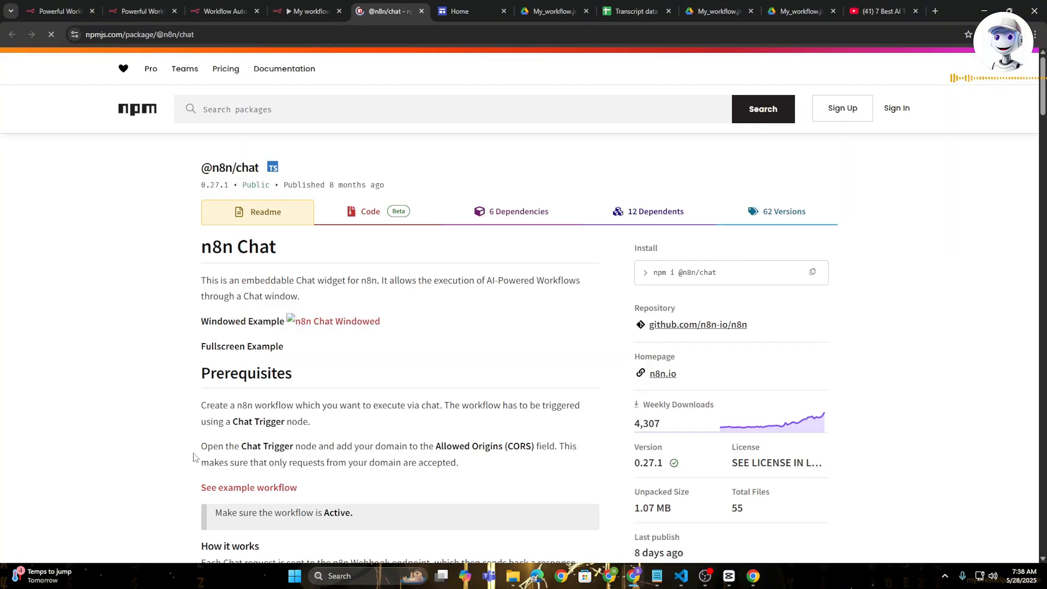
scroll(305, 228, down, 10)
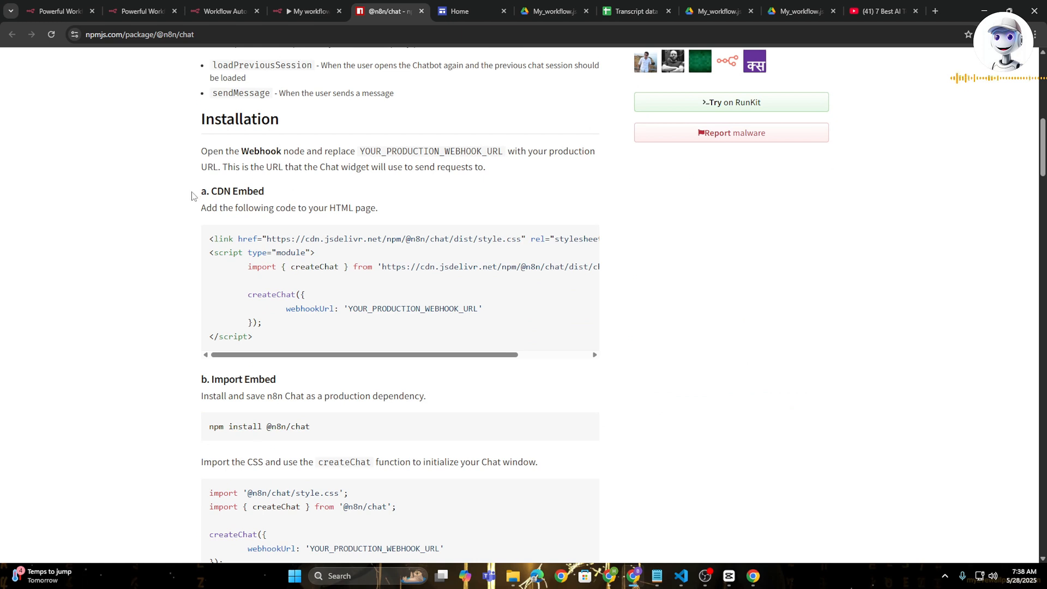
drag(198, 194, 279, 195)
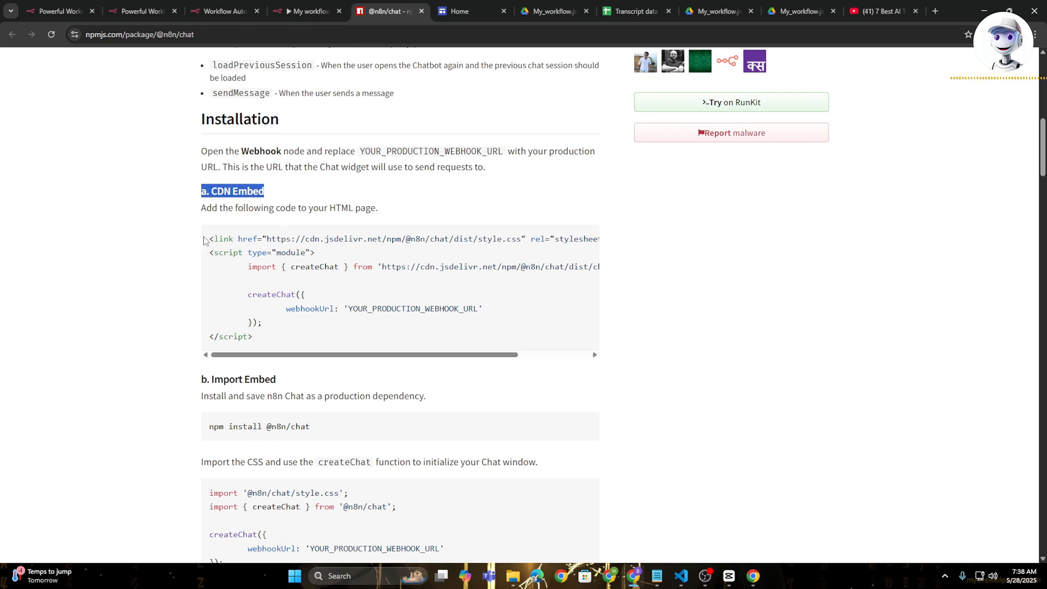
drag(204, 240, 287, 339)
key(ctrl+c)
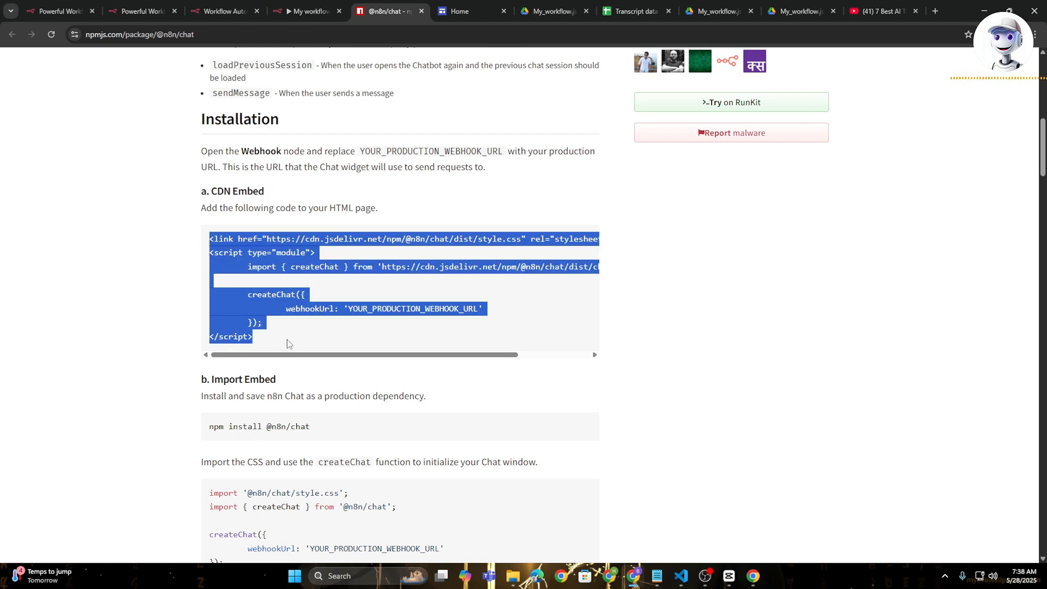
- In youtube (1).html in Visual Studio Code, replace the chat embed code below the main script with the copied CDN Embed snippet
click(682, 576)
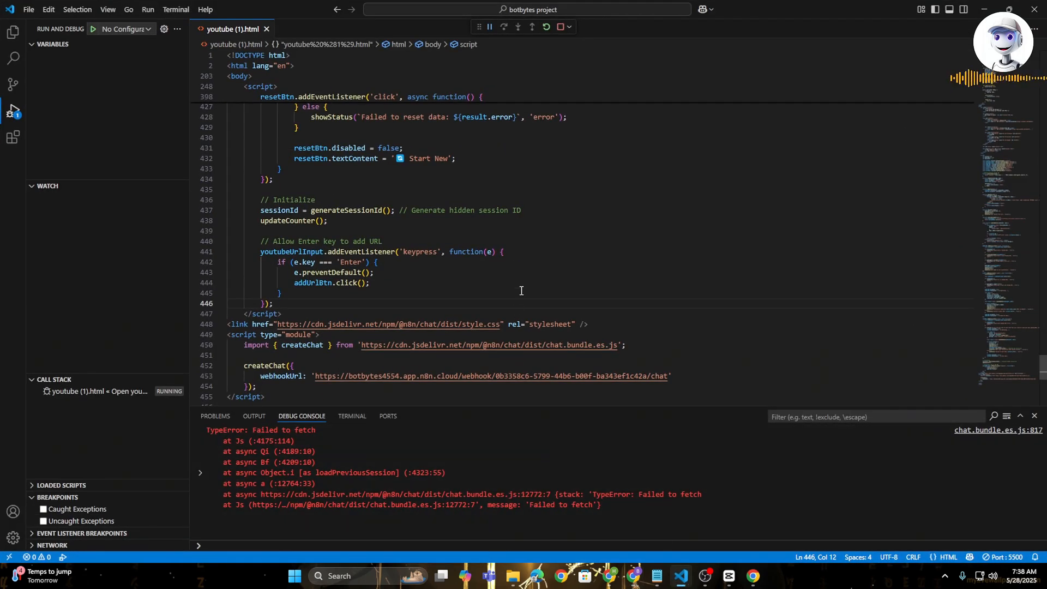
scroll(523, 284, down, 7)
scroll(382, 276, up, 6)
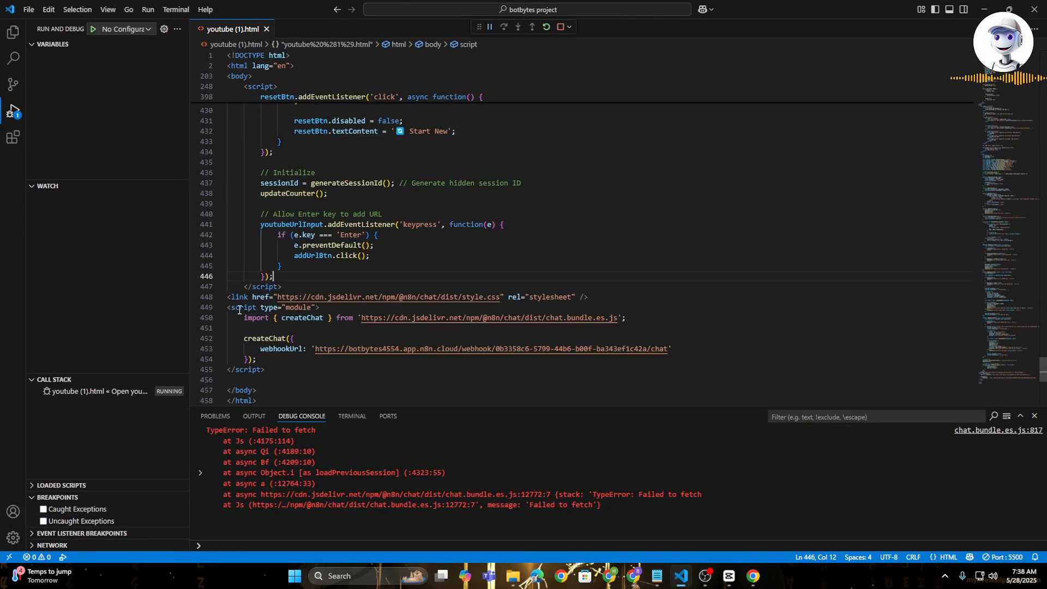
mouse_move(242, 308)
drag(240, 287, 283, 369)
key(ctrl+v)
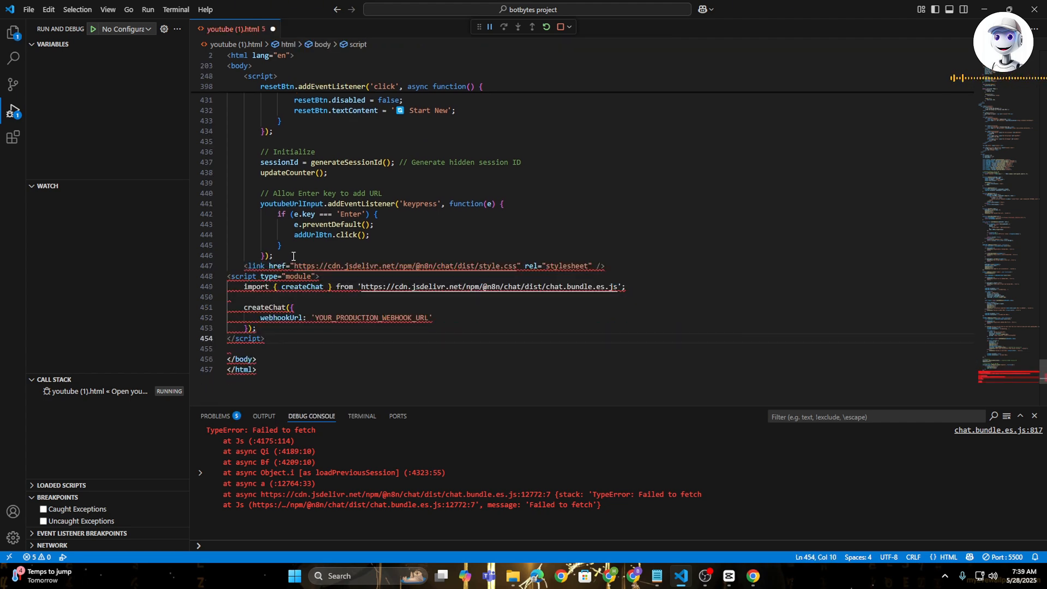
click(241, 265)
key(ctrl+z)
key(ctrl+z)
key(ctrl+z)
key(ctrl+z)
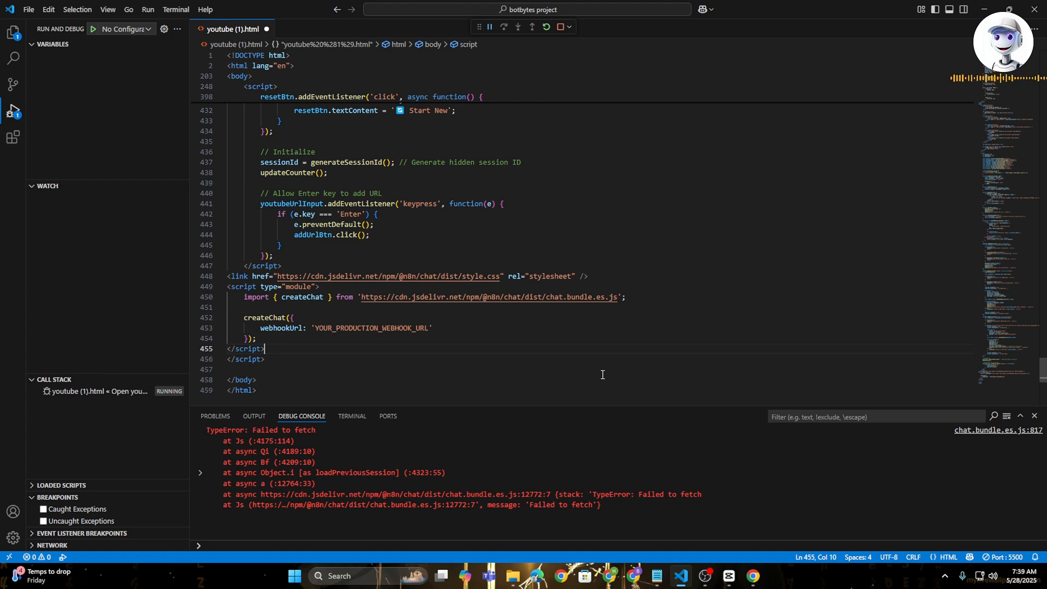
- View the web page's chat bubble, return to the code and highlight the YOUR_PRODUCTION_WEBHOOK_URL placeholder in createChat
click(754, 576)
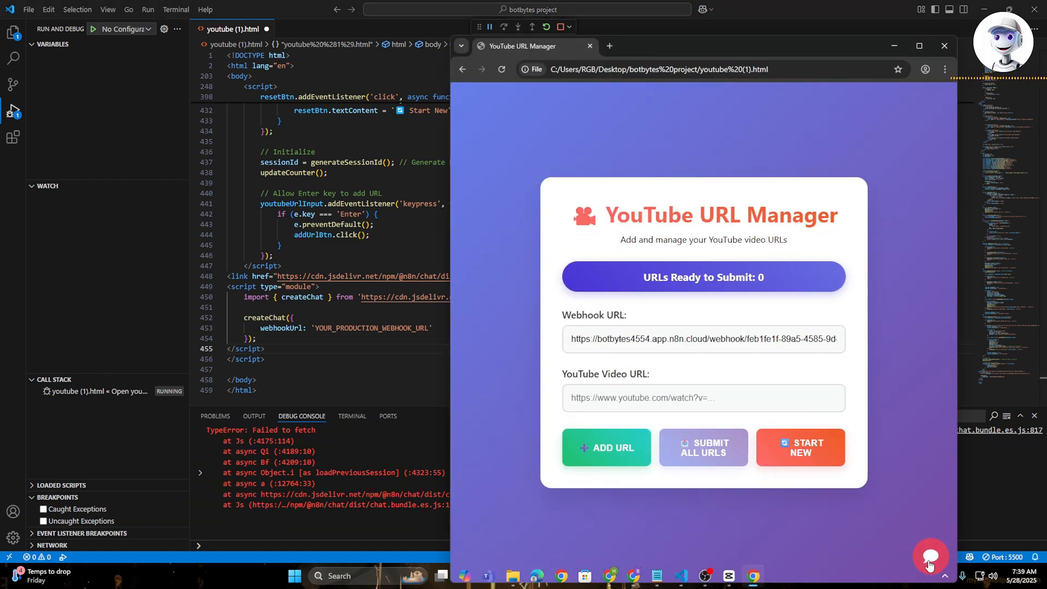
click(392, 358)
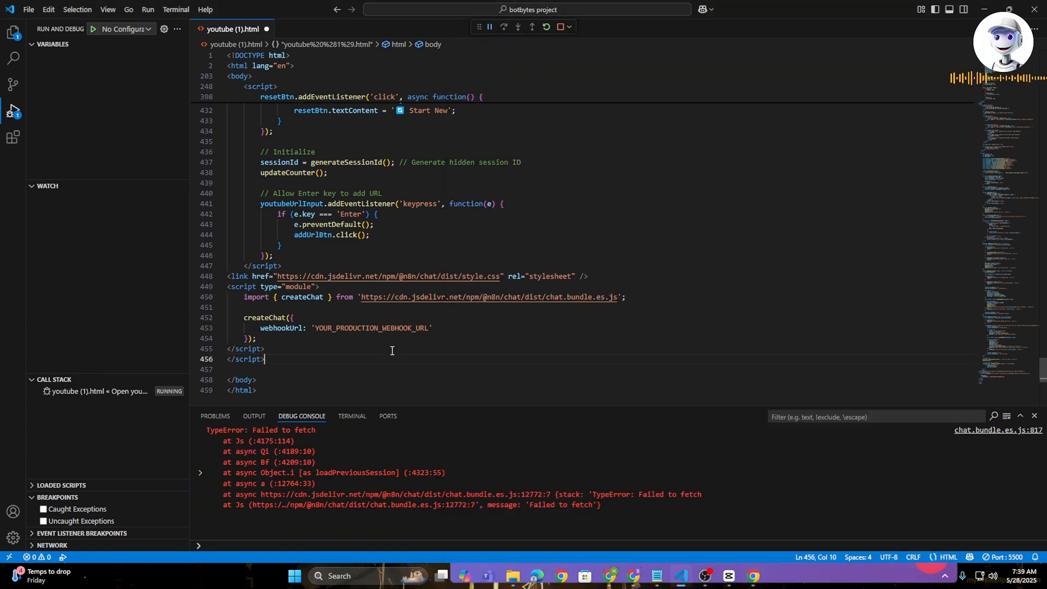
drag(316, 328, 428, 328)
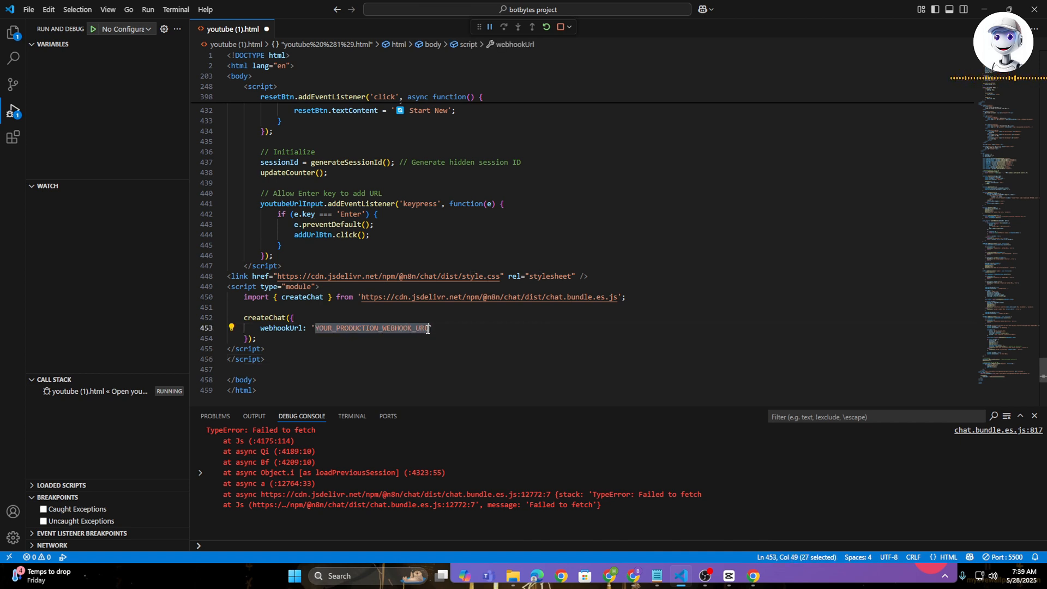
click(464, 329)
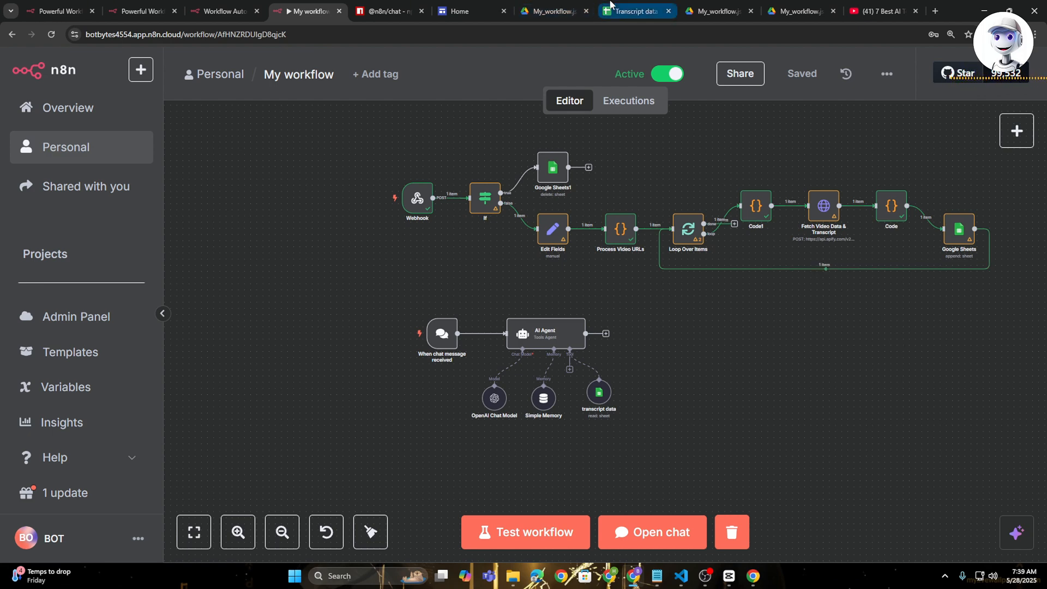
- Review the stored transcript in the Transcript data sheet and the complete node layout of My workflow 3 in n8n
click(633, 10)
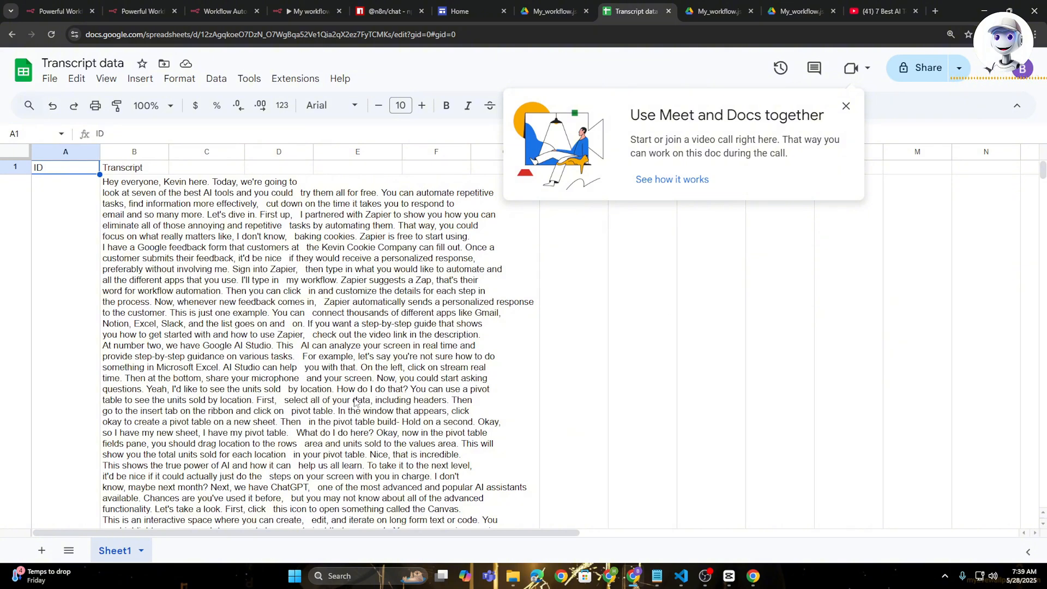
scroll(357, 404, down, 15)
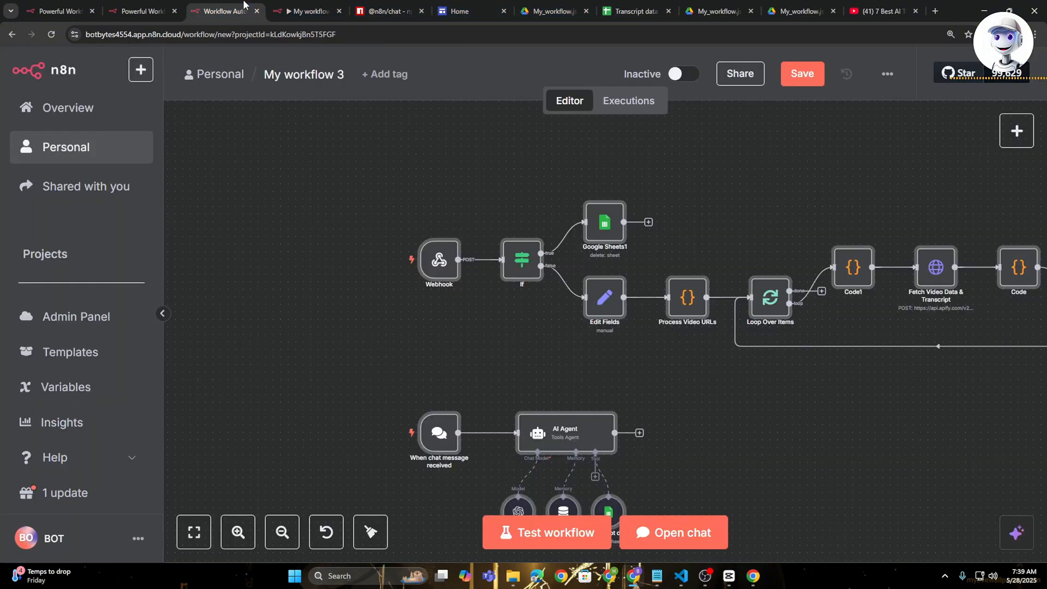
click(224, 10)
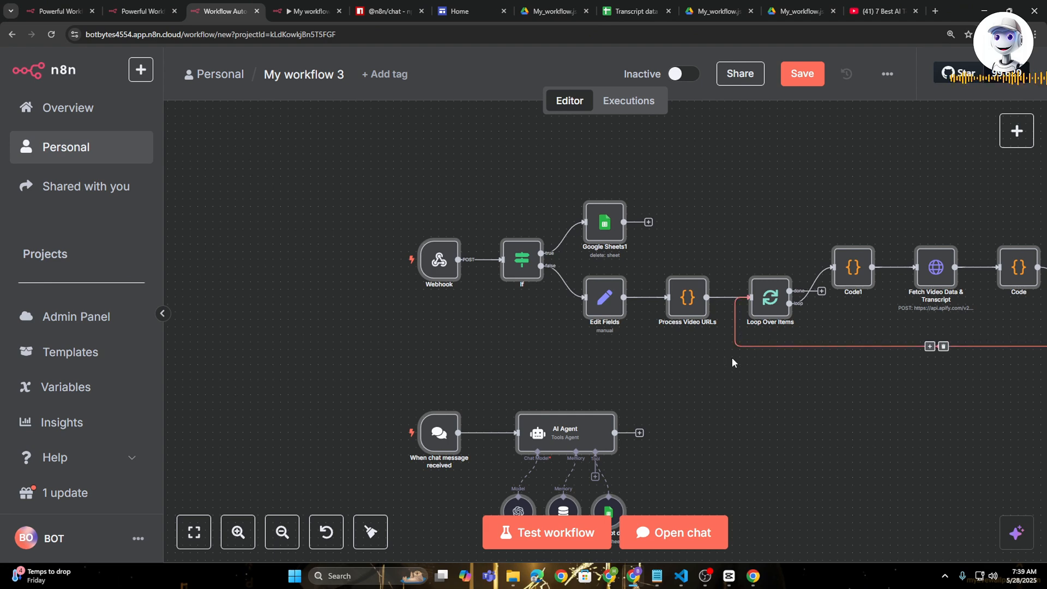
scroll(732, 358, down, 2)
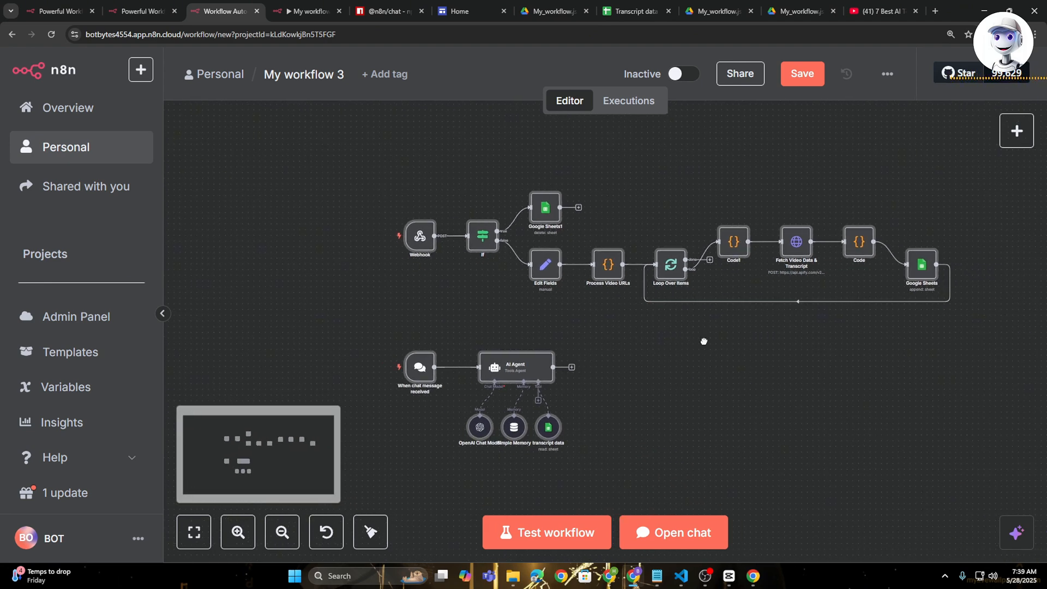